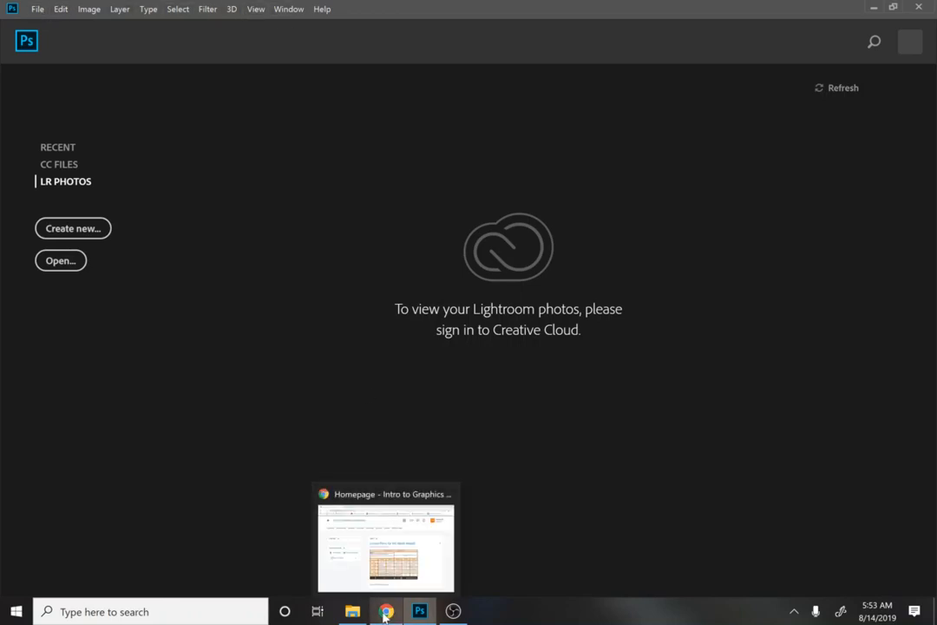
- Switch to Chrome, view the Pictures folder in File Explorer, and return to the course homepage
{"action": "left_click", "coordinate": [364, 520]}
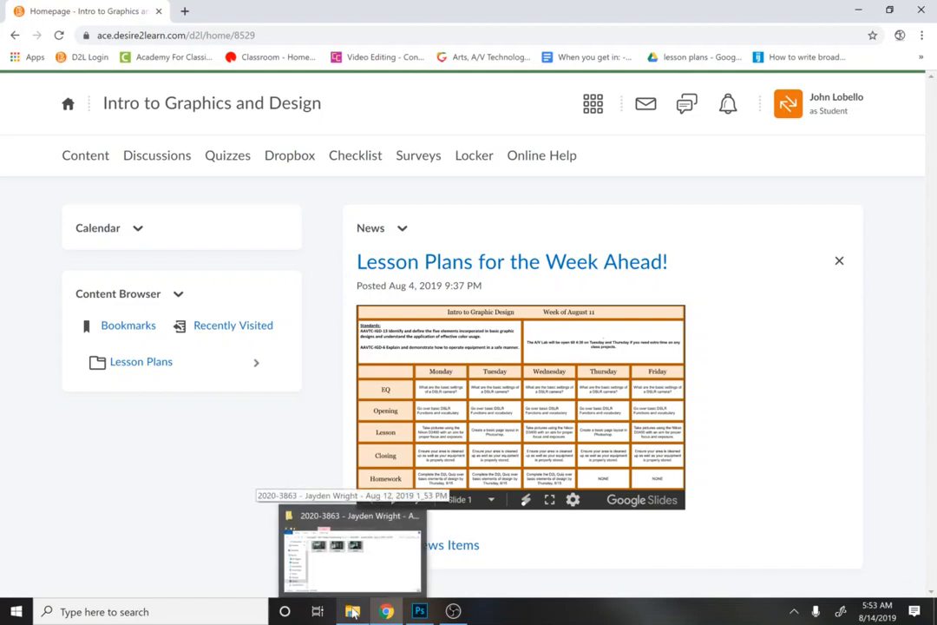
{"action": "left_click", "coordinate": [335, 560]}
{"action": "left_click", "coordinate": [72, 490]}
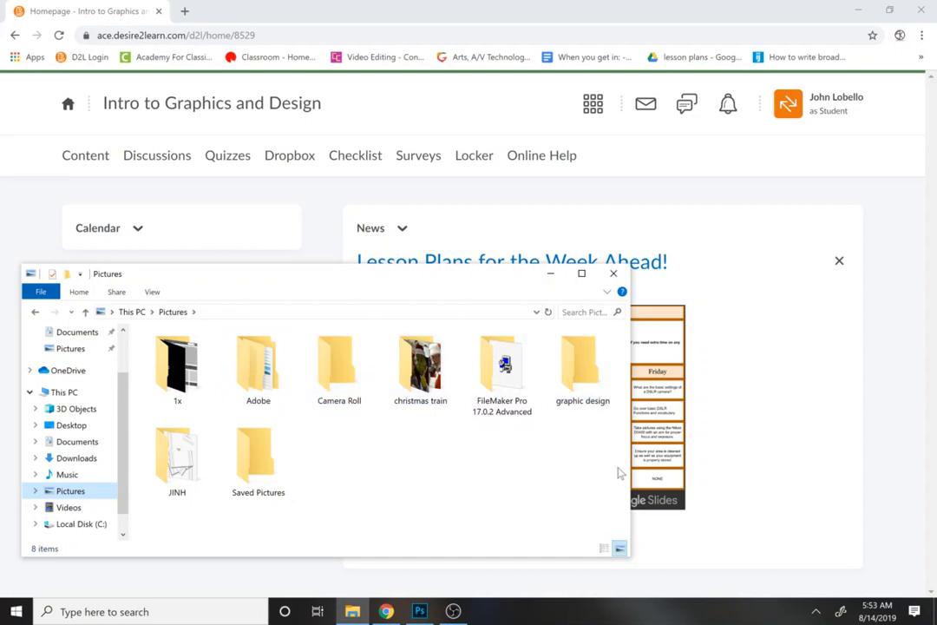
{"action": "left_click", "coordinate": [729, 451]}
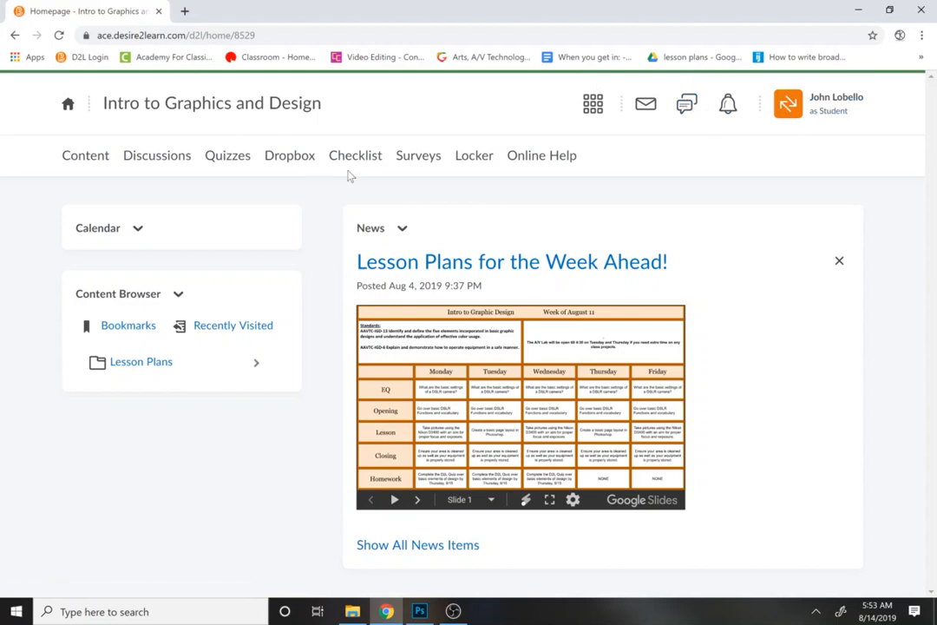
- Open the Photography 1 dropbox folder of the Intro to Graphics and Design course and read its instructions and rubric
{"action": "left_click", "coordinate": [293, 162]}
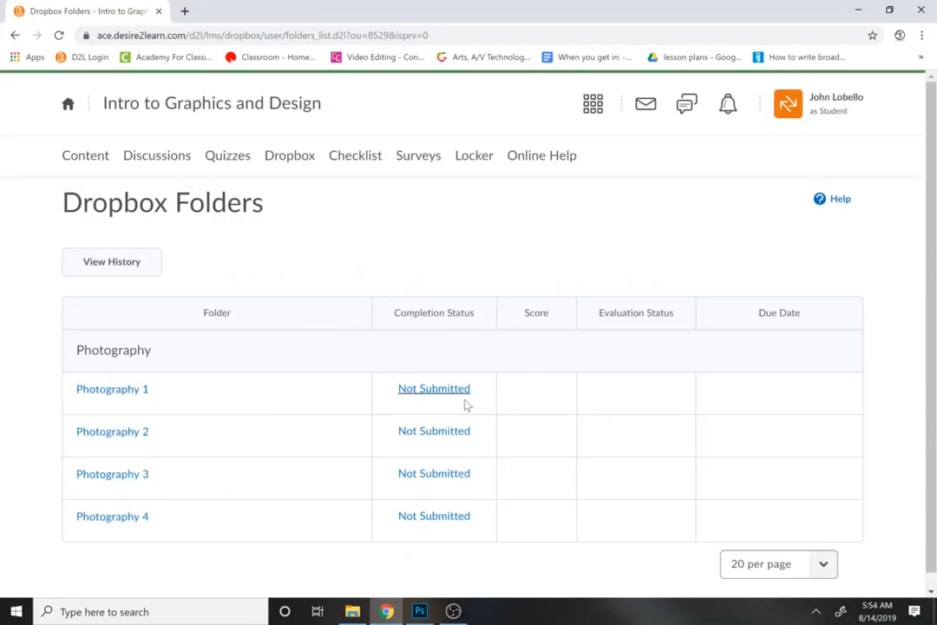
{"action": "left_click", "coordinate": [419, 399]}
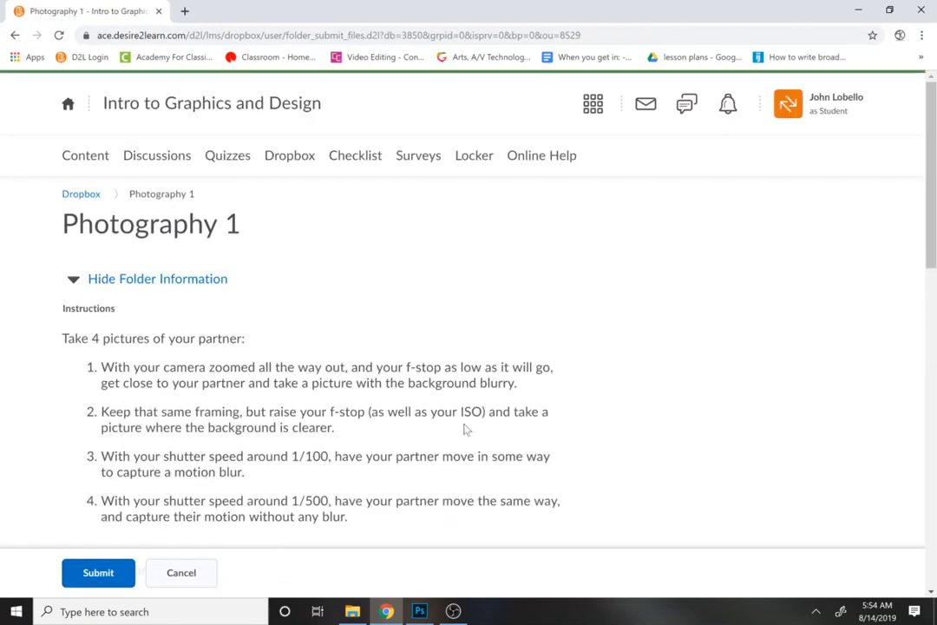
{"action": "scroll", "coordinate": [694, 347], "scroll_direction": "down", "scroll_amount": 9}
{"action": "scroll", "coordinate": [914, 221], "scroll_direction": "up", "scroll_amount": 2}
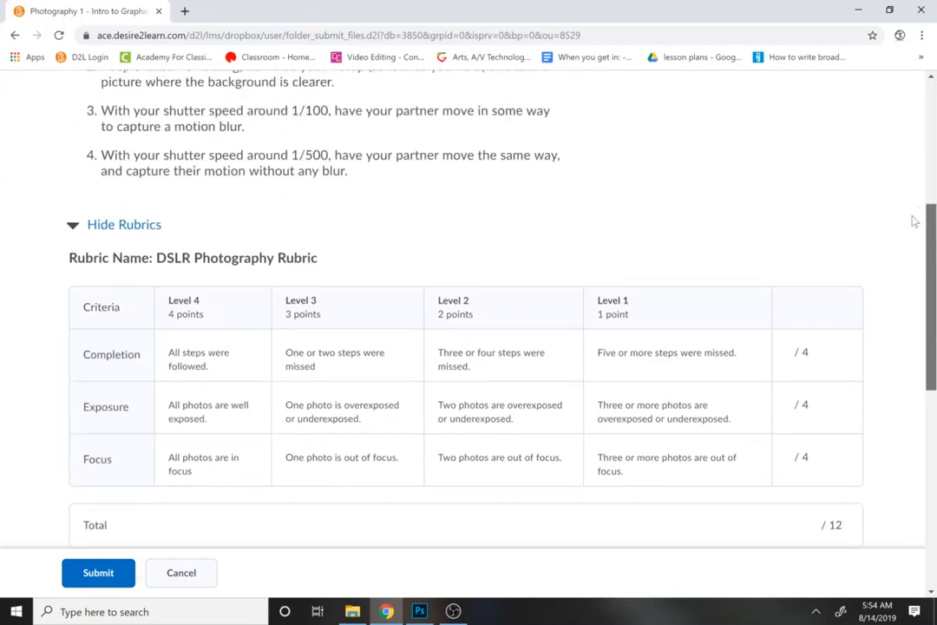
{"action": "scroll", "coordinate": [914, 221], "scroll_direction": "up", "scroll_amount": 4}
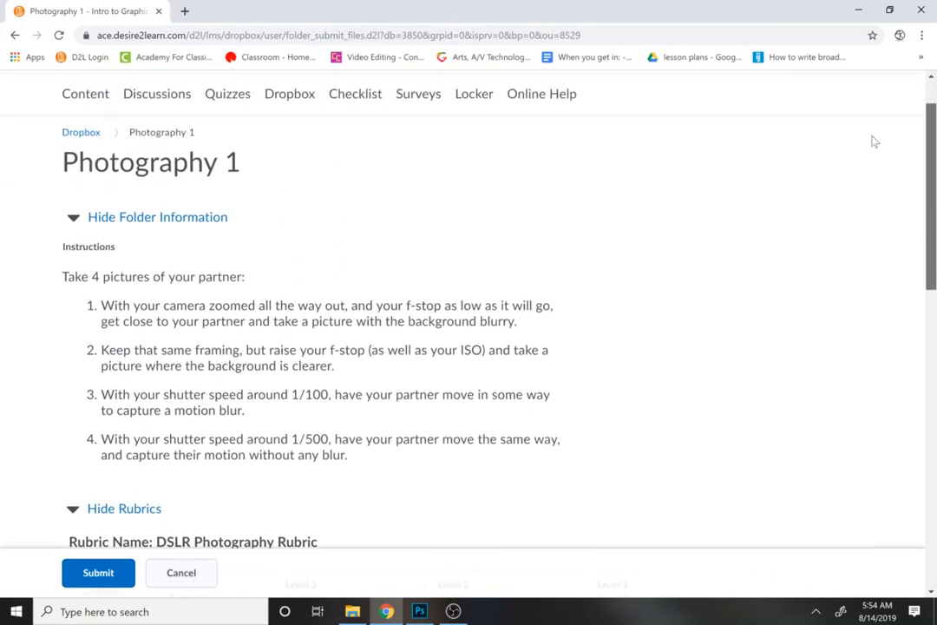
{"action": "scroll", "coordinate": [875, 142], "scroll_direction": "up", "scroll_amount": 2}
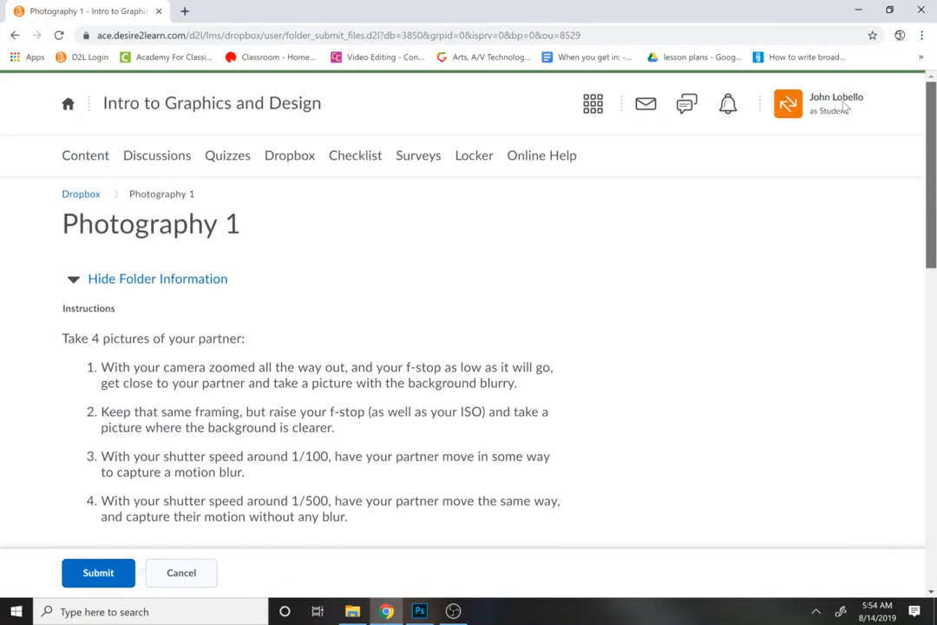
{"action": "scroll", "coordinate": [868, 139], "scroll_direction": "down", "scroll_amount": 1}
{"action": "scroll", "coordinate": [845, 114], "scroll_direction": "up", "scroll_amount": 1}
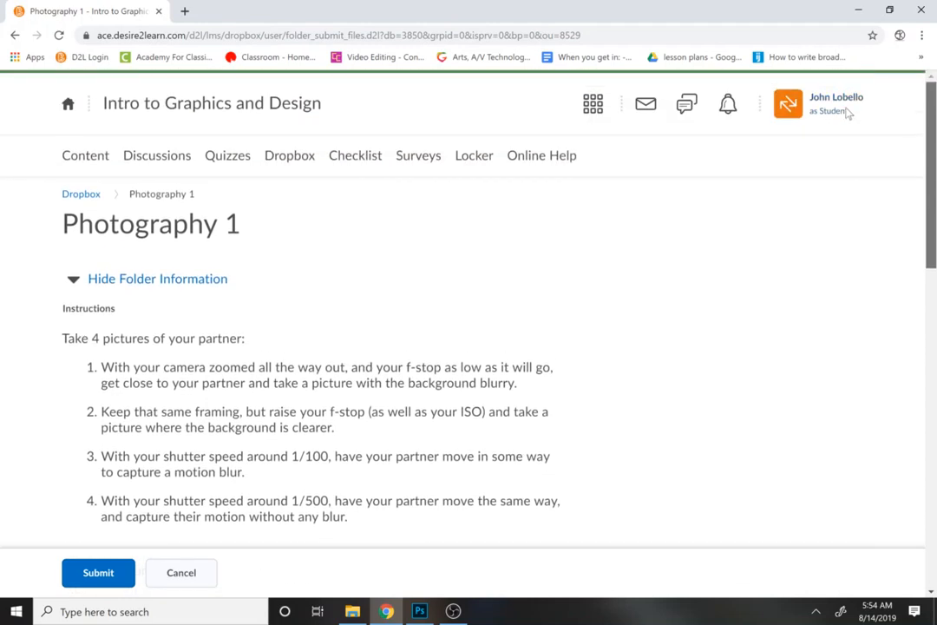
- Switch to the A/V Technology and Film I course and open the submission history of the Framing Your Subject dropbox folder
{"action": "left_click", "coordinate": [594, 104]}
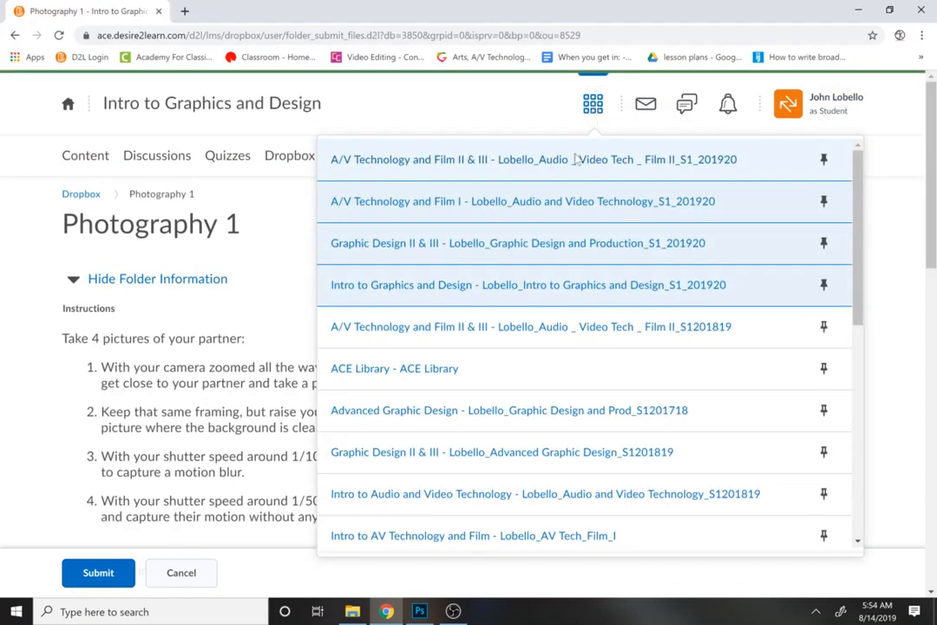
{"action": "left_click", "coordinate": [534, 202]}
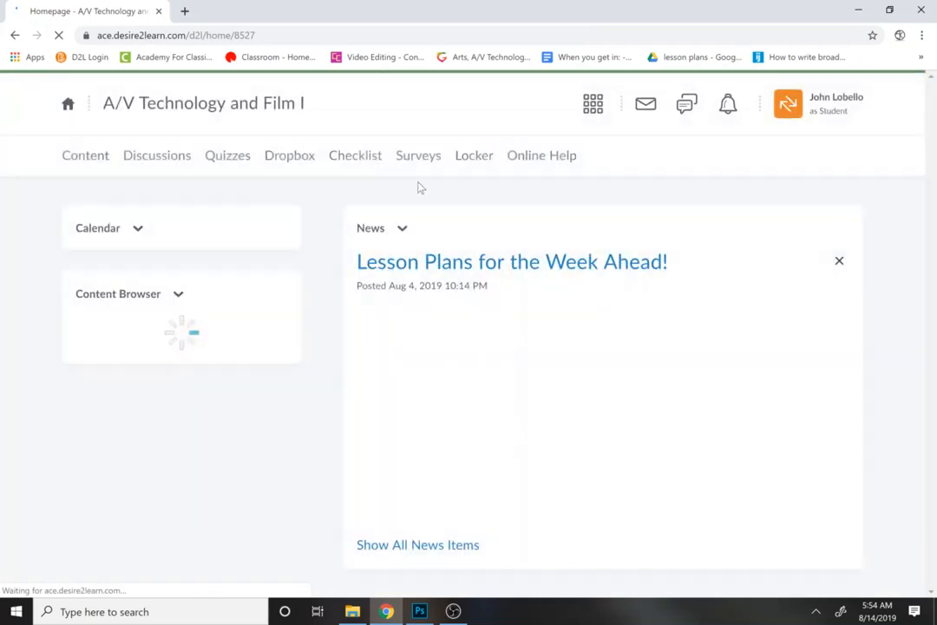
{"action": "left_click", "coordinate": [300, 157]}
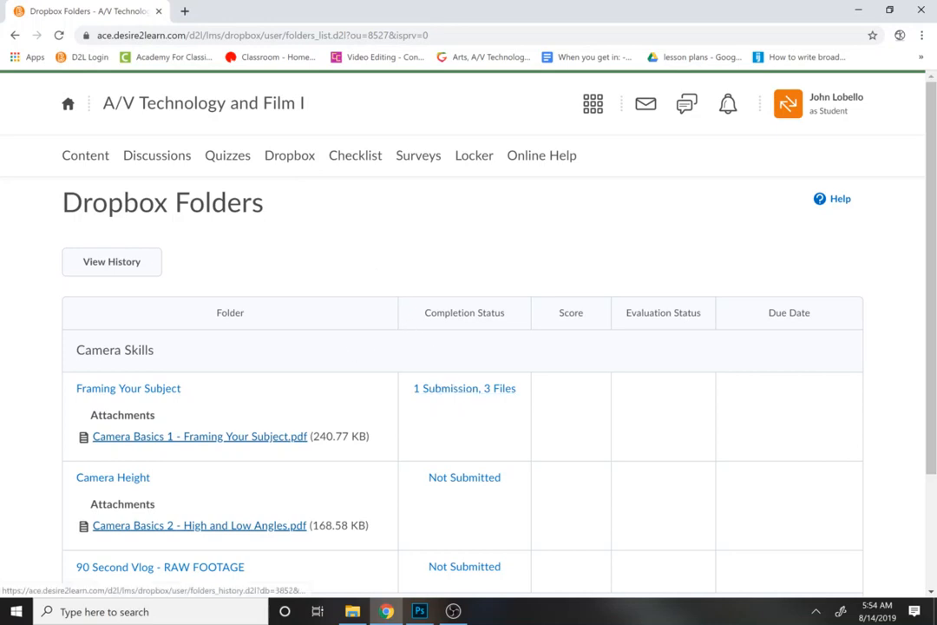
{"action": "left_click", "coordinate": [487, 395]}
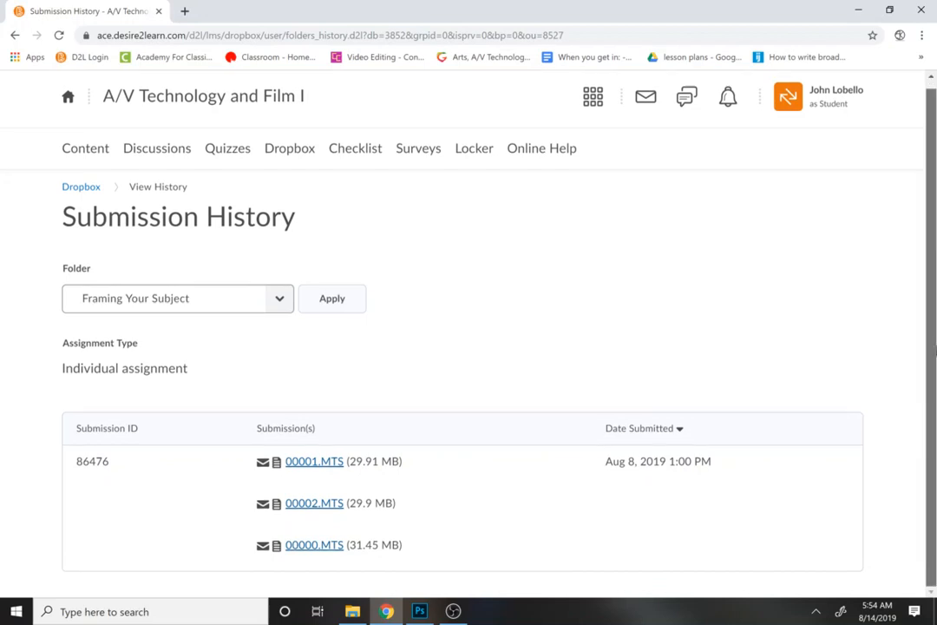
- Download 00001.MTS to the Videos folder and check the saved file in its folder
{"action": "left_click", "coordinate": [322, 469]}
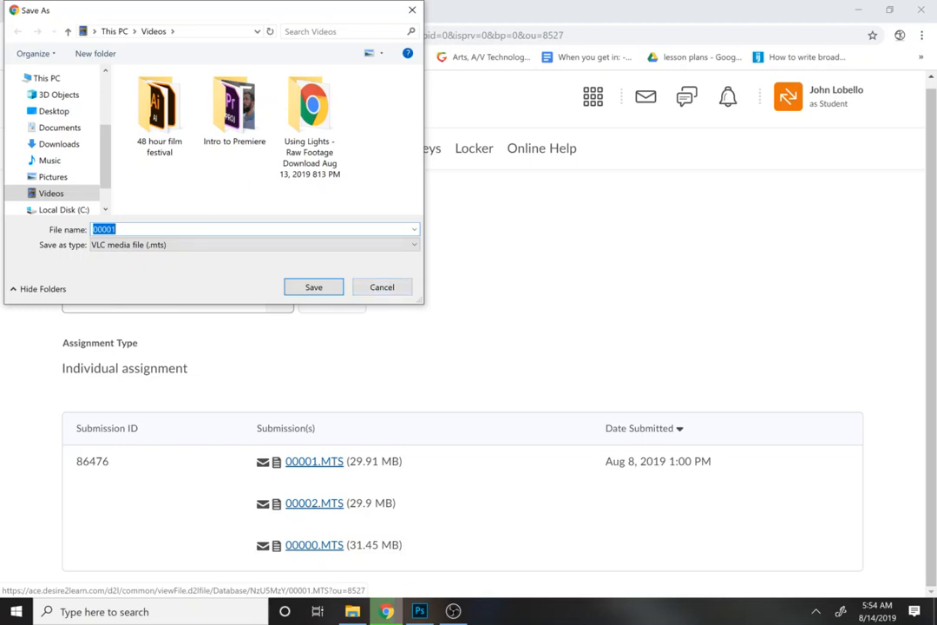
{"action": "left_click", "coordinate": [327, 291]}
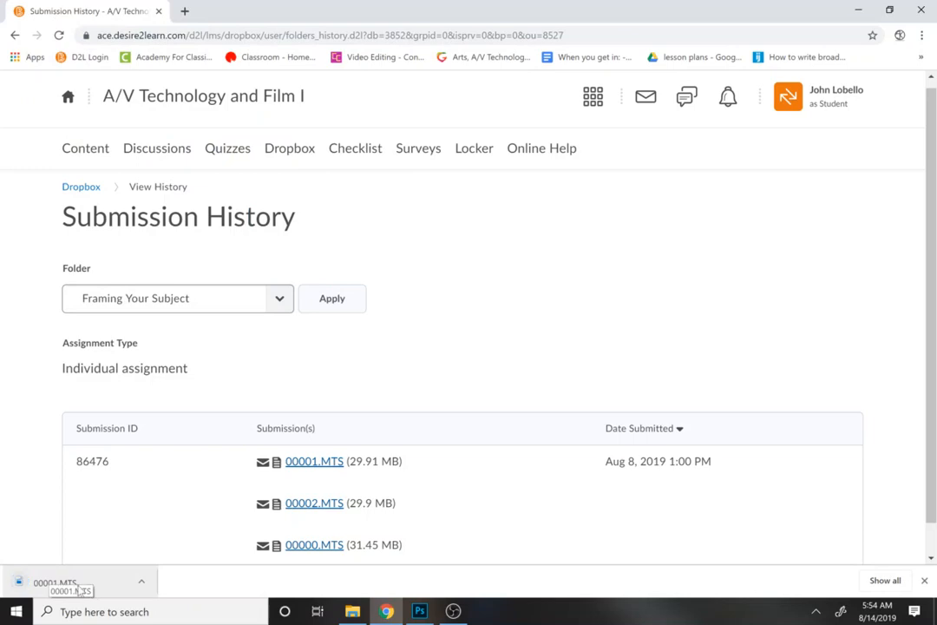
{"action": "left_click", "coordinate": [142, 582]}
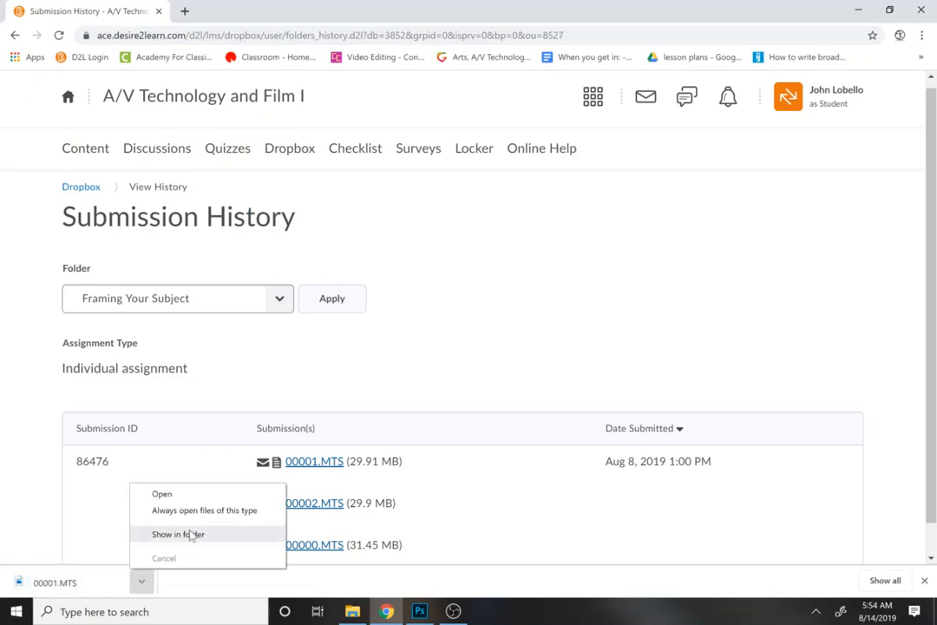
{"action": "left_click", "coordinate": [191, 534]}
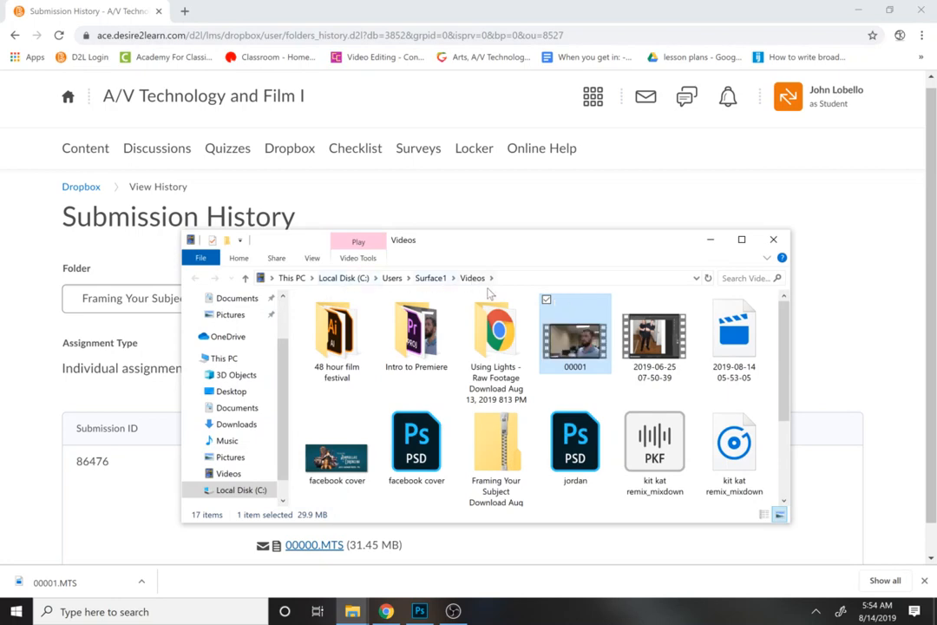
{"action": "left_click", "coordinate": [652, 205]}
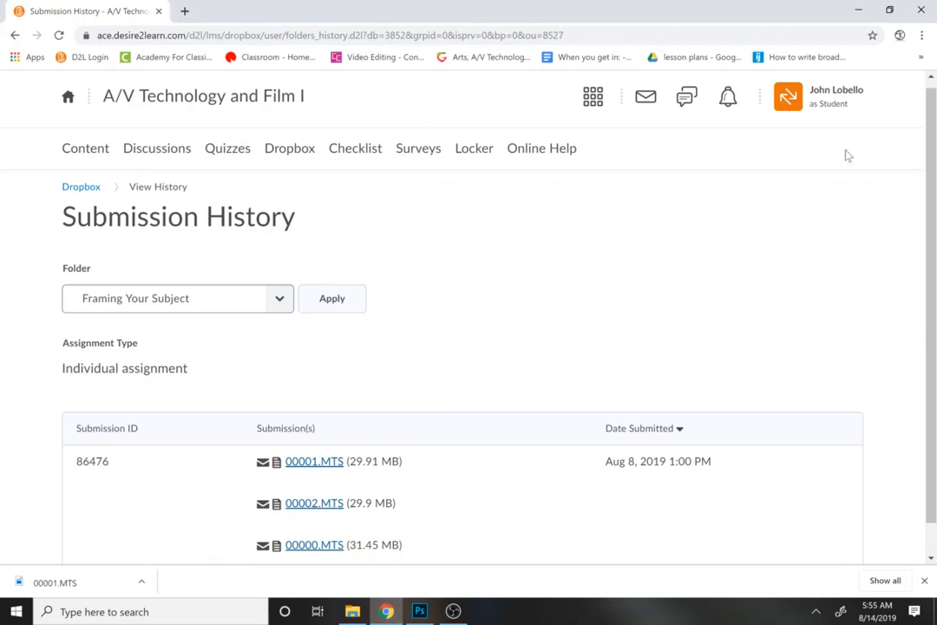
- Change Chrome's download location to the graphic design folder inside Pictures
{"action": "left_click", "coordinate": [921, 36]}
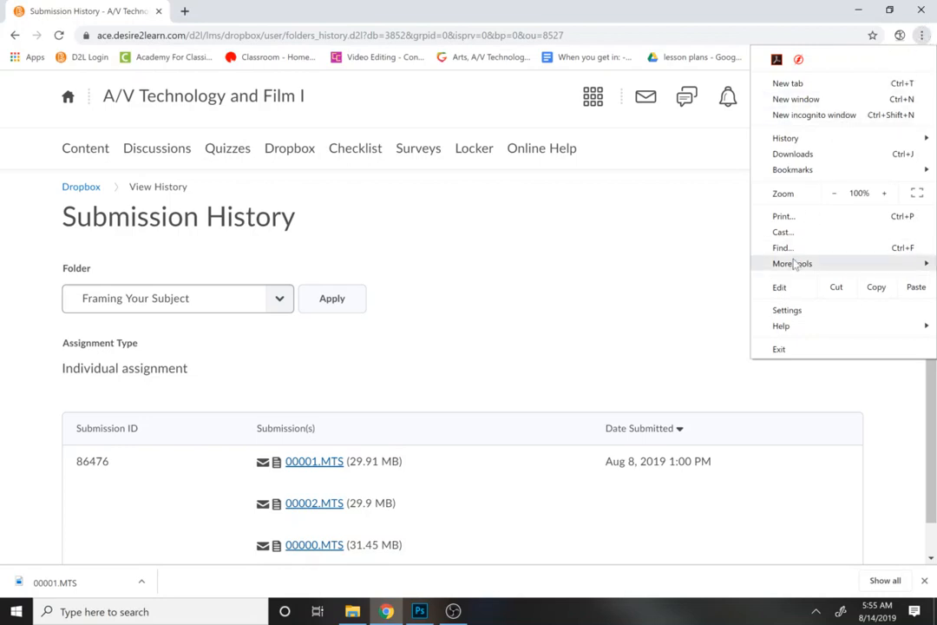
{"action": "left_click", "coordinate": [786, 313]}
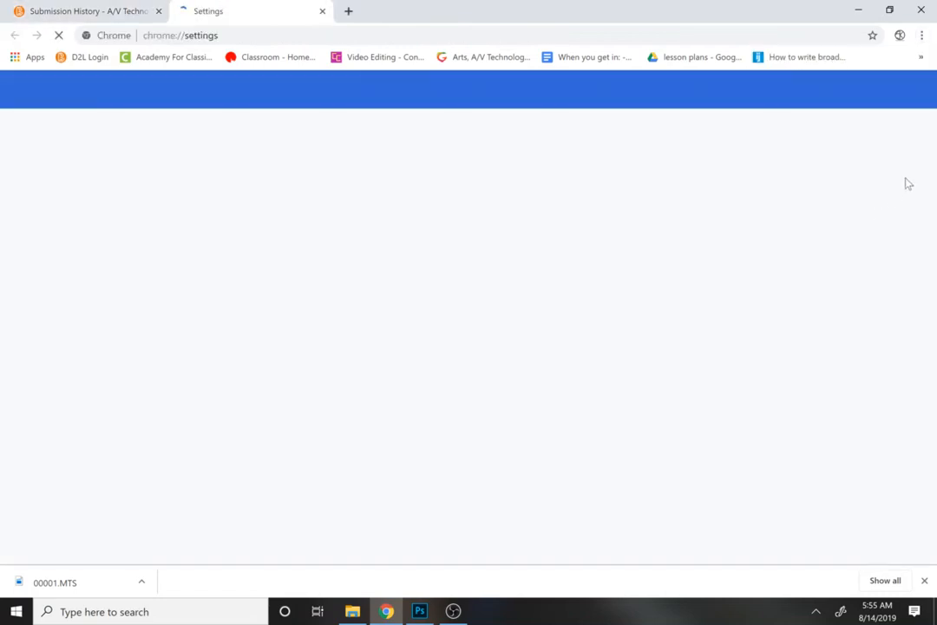
{"action": "left_click_drag", "start_coordinate": [934, 143], "coordinate": [934, 390]}
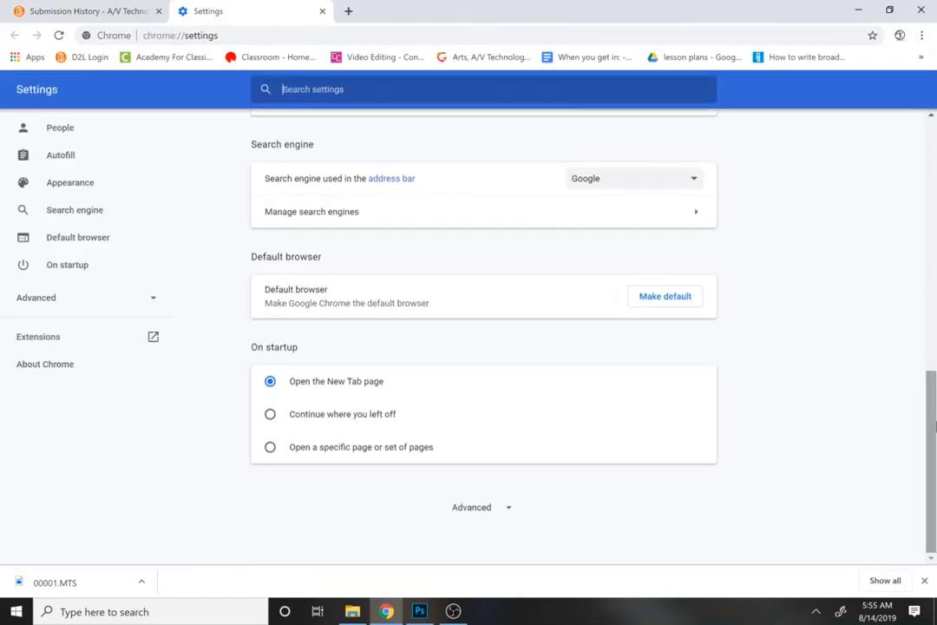
{"action": "left_click", "coordinate": [479, 508]}
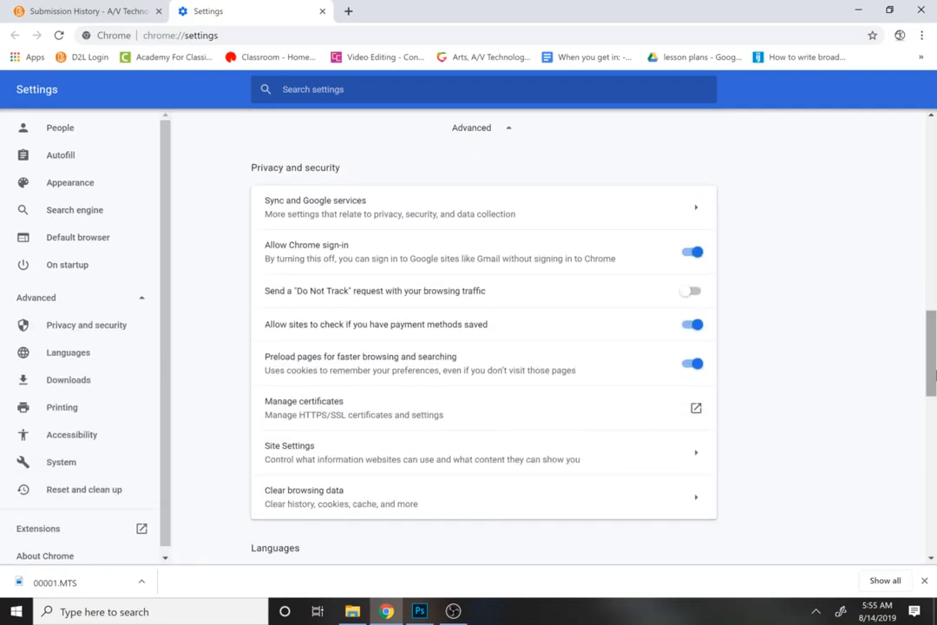
{"action": "left_click_drag", "start_coordinate": [933, 396], "coordinate": [934, 483]}
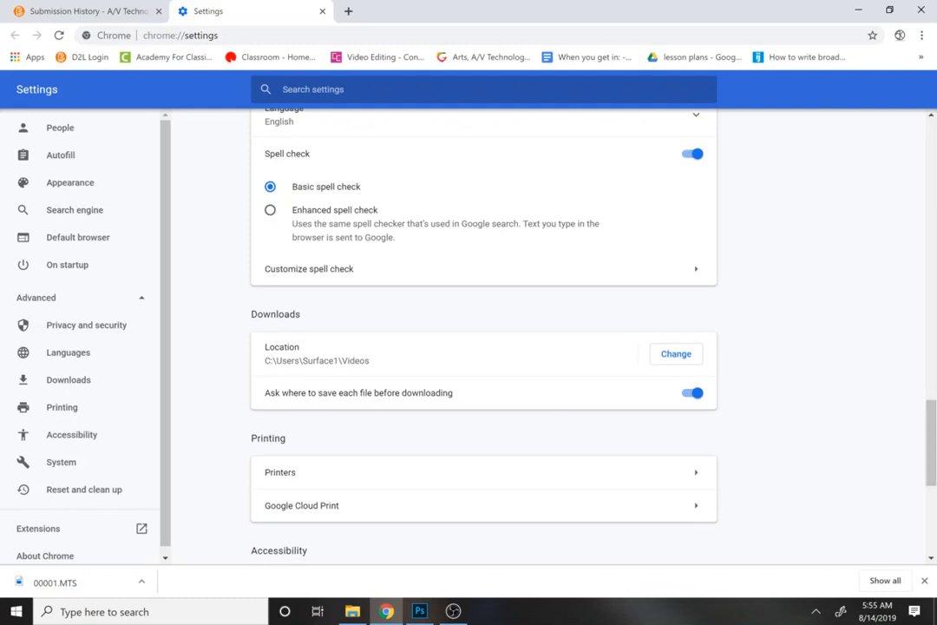
{"action": "left_click", "coordinate": [676, 362]}
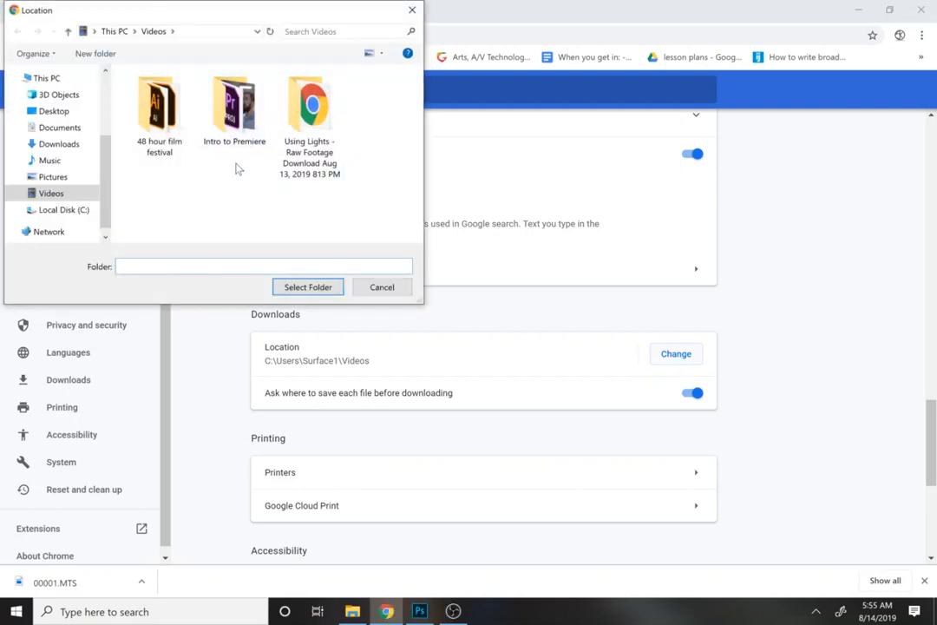
{"action": "left_click", "coordinate": [76, 180]}
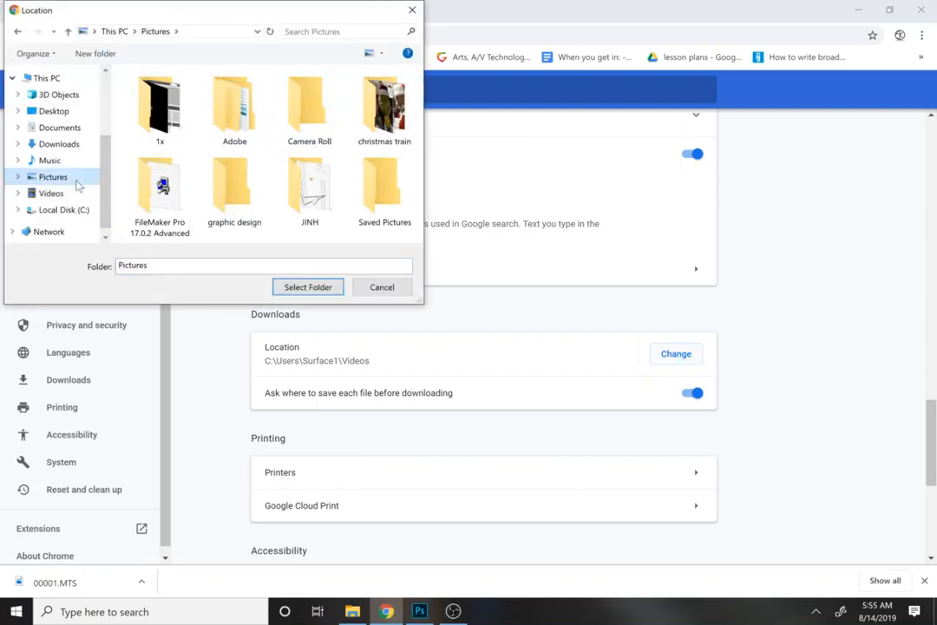
{"action": "left_click", "coordinate": [262, 217]}
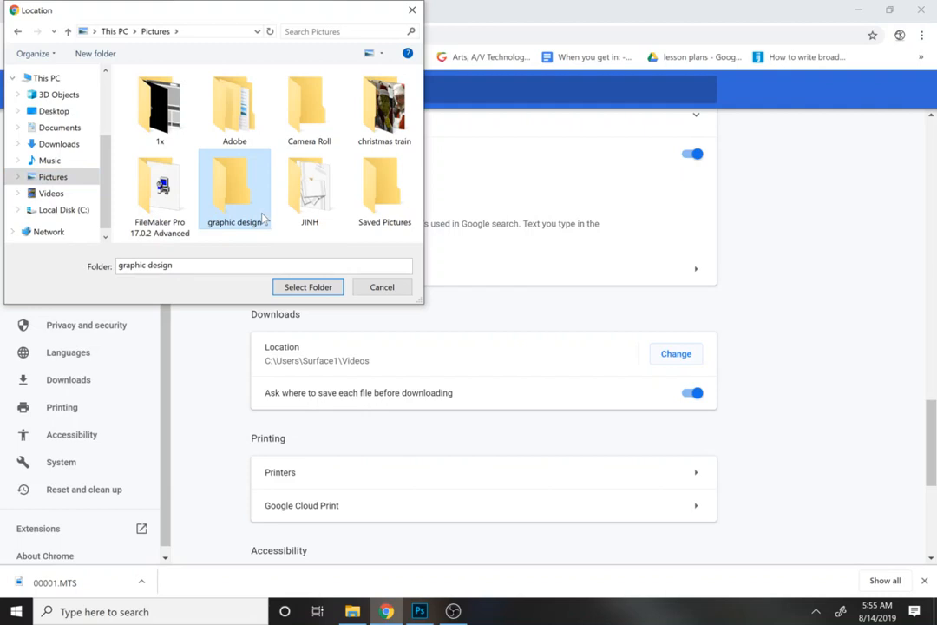
{"action": "double_click", "coordinate": [262, 217]}
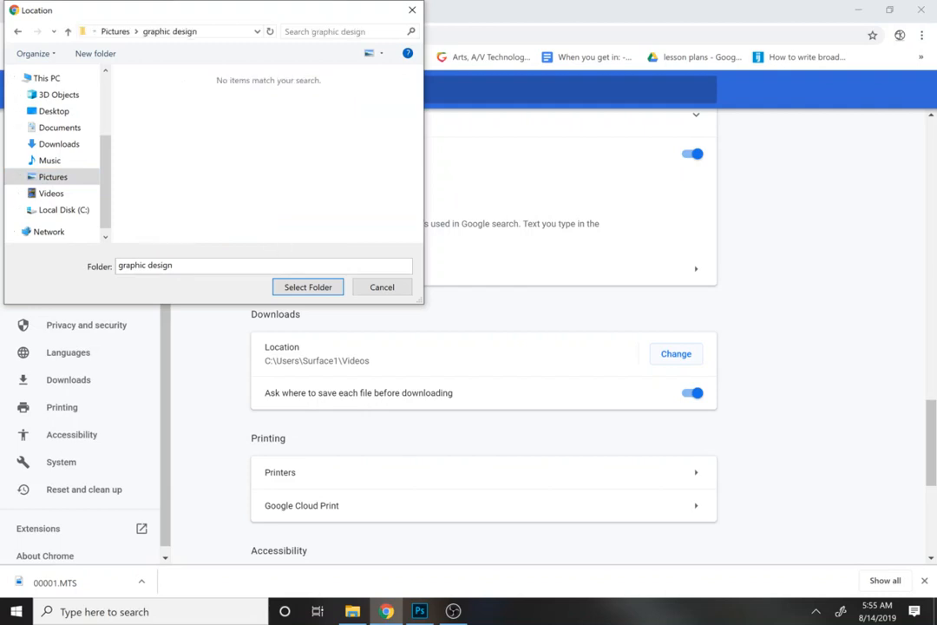
{"action": "left_click", "coordinate": [308, 287]}
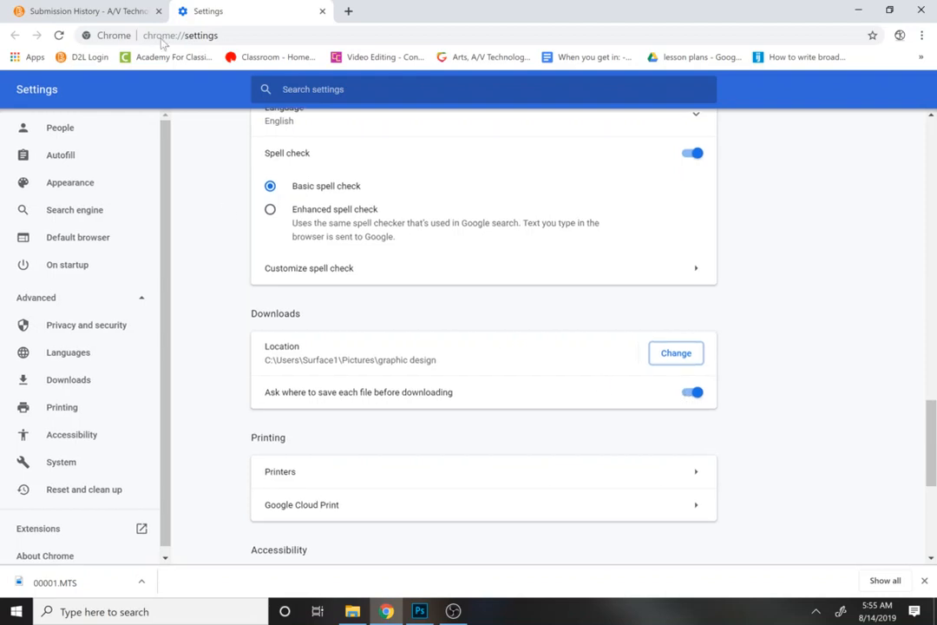
- Download 00001.MTS from the Framing Your Subject submission history again, saving it in the graphic design folder
{"action": "left_click", "coordinate": [98, 9]}
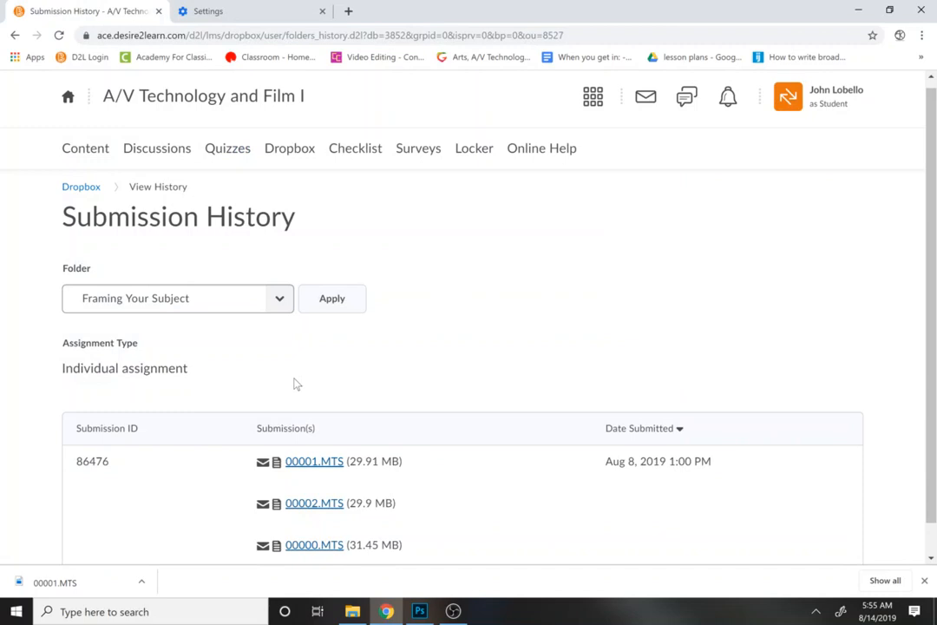
{"action": "left_click", "coordinate": [295, 461]}
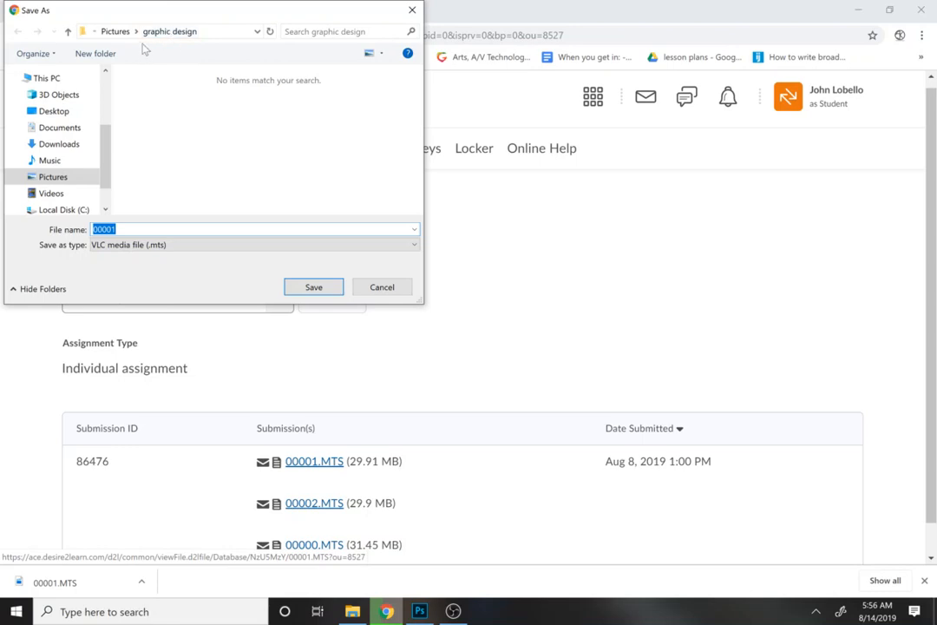
{"action": "left_click", "coordinate": [313, 287]}
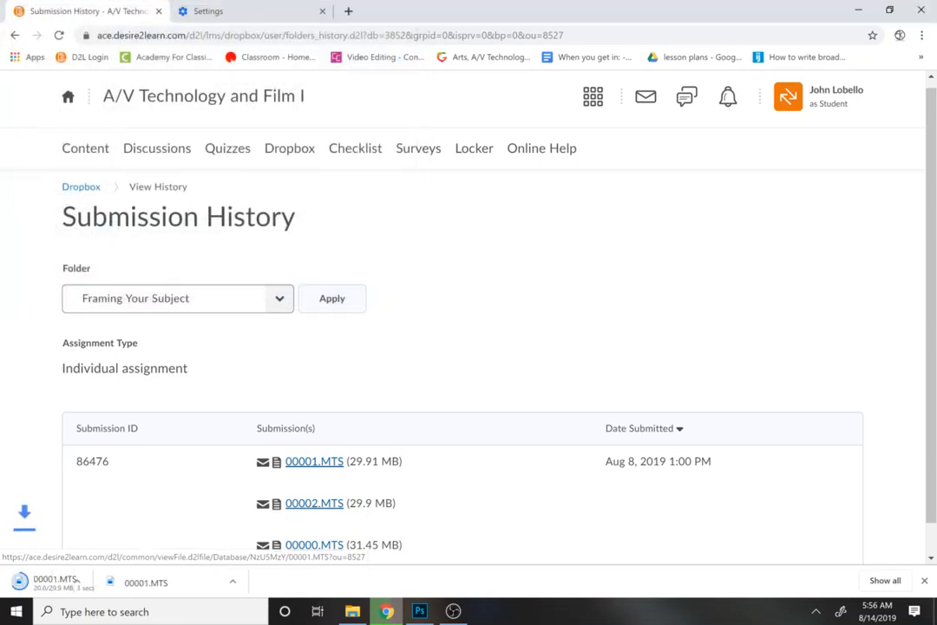
{"action": "left_click", "coordinate": [142, 584]}
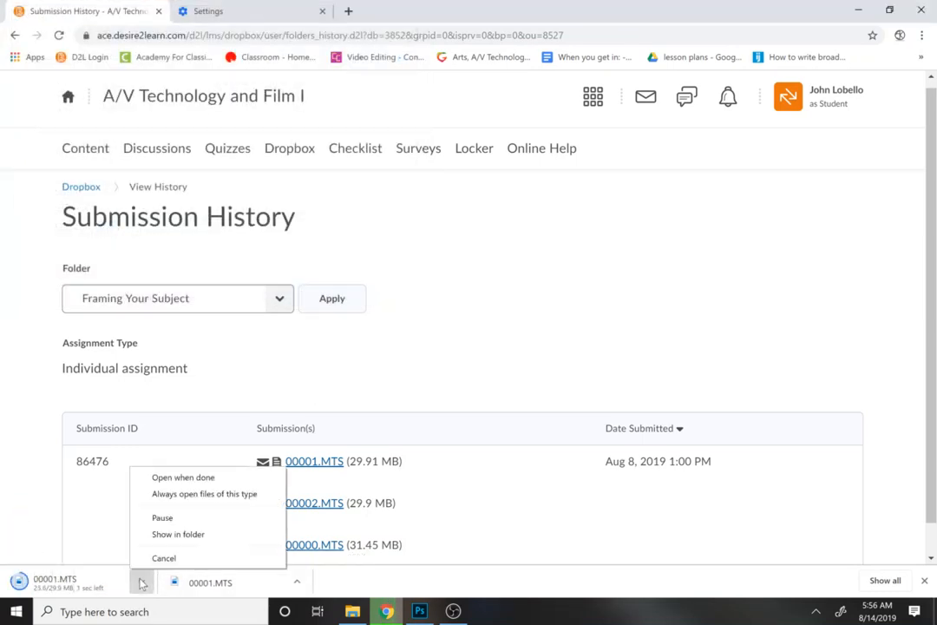
{"action": "left_click", "coordinate": [524, 505]}
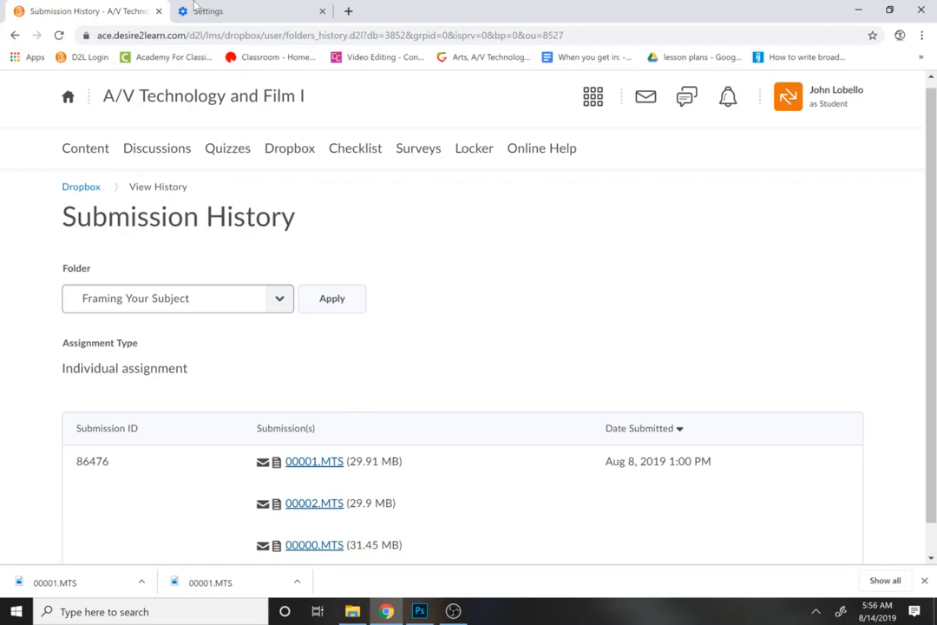
- Open the christmas train folder in Pictures and look through its photo files
{"action": "mouse_move", "coordinate": [421, 612]}
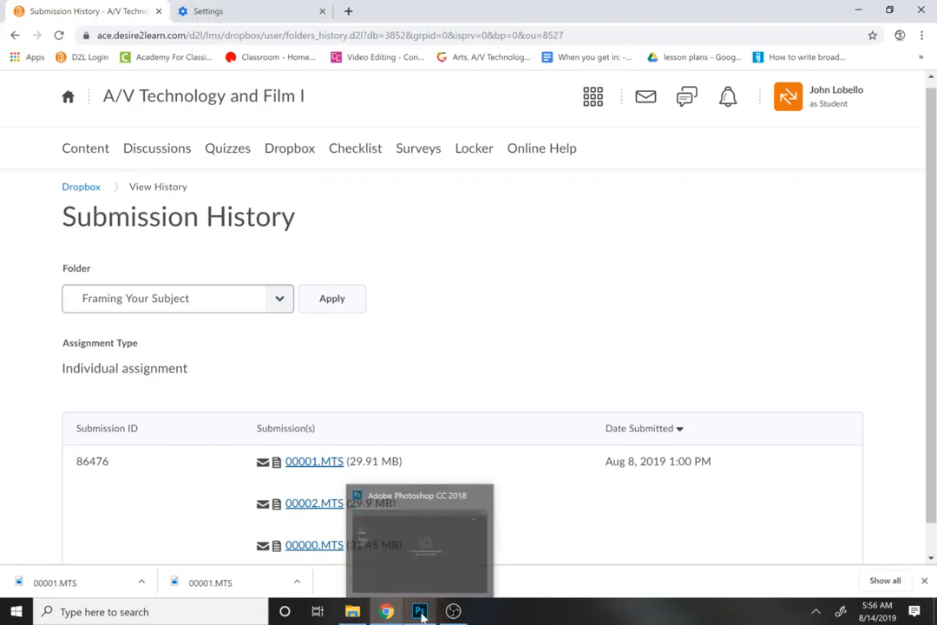
{"action": "mouse_move", "coordinate": [353, 611]}
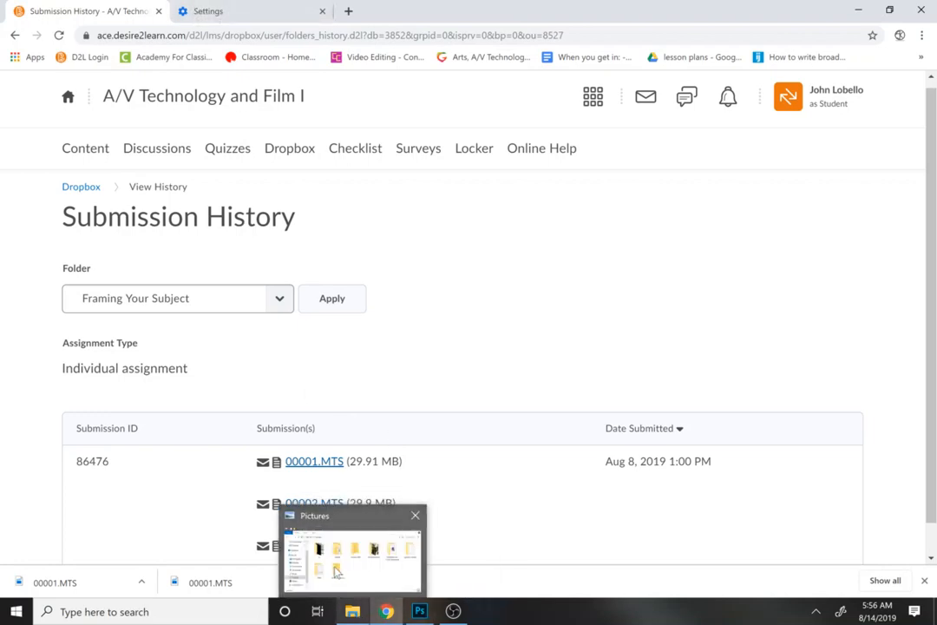
{"action": "mouse_move", "coordinate": [335, 570]}
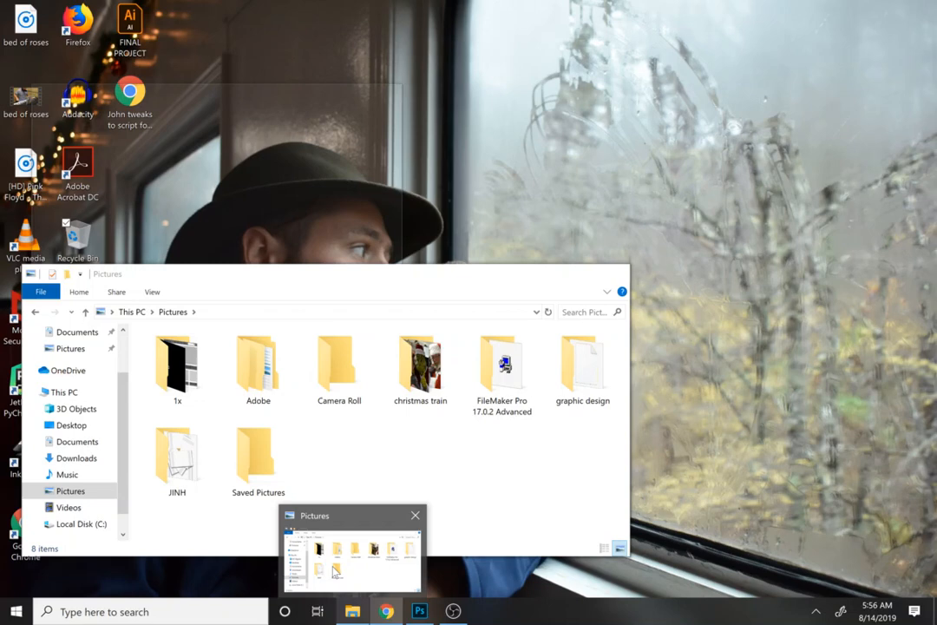
{"action": "left_click", "coordinate": [335, 570]}
{"action": "double_click", "coordinate": [410, 373]}
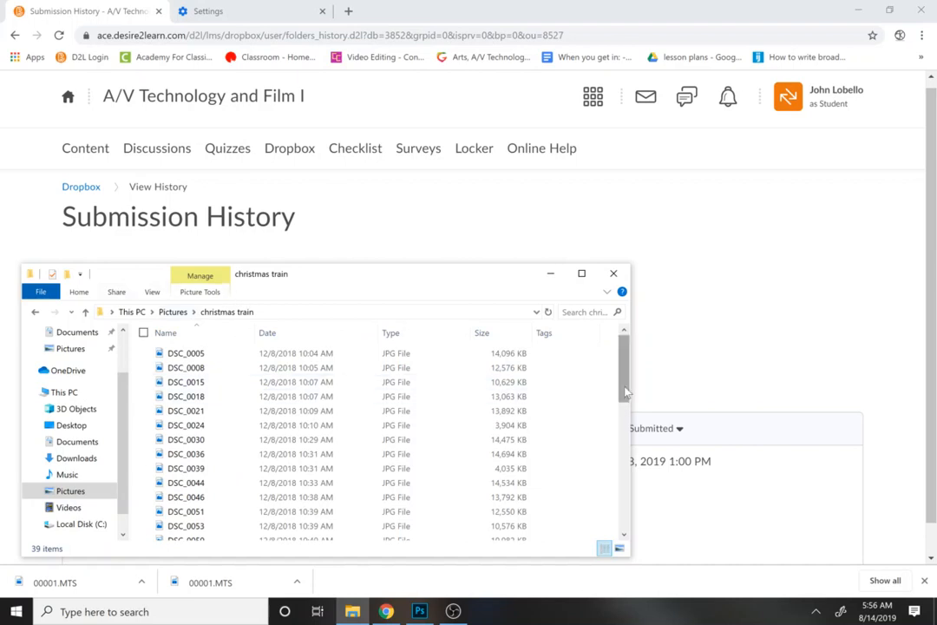
{"action": "scroll", "coordinate": [607, 391], "scroll_direction": "down", "scroll_amount": 9}
{"action": "scroll", "coordinate": [598, 390], "scroll_direction": "up", "scroll_amount": 9}
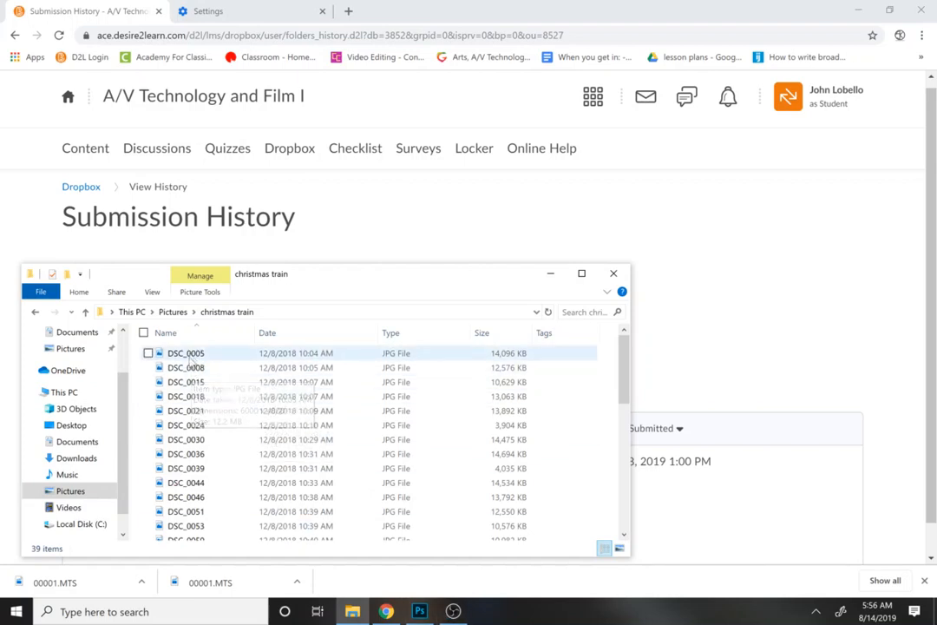
- Switch to Photoshop and start setting up a new document
{"action": "left_click", "coordinate": [419, 611]}
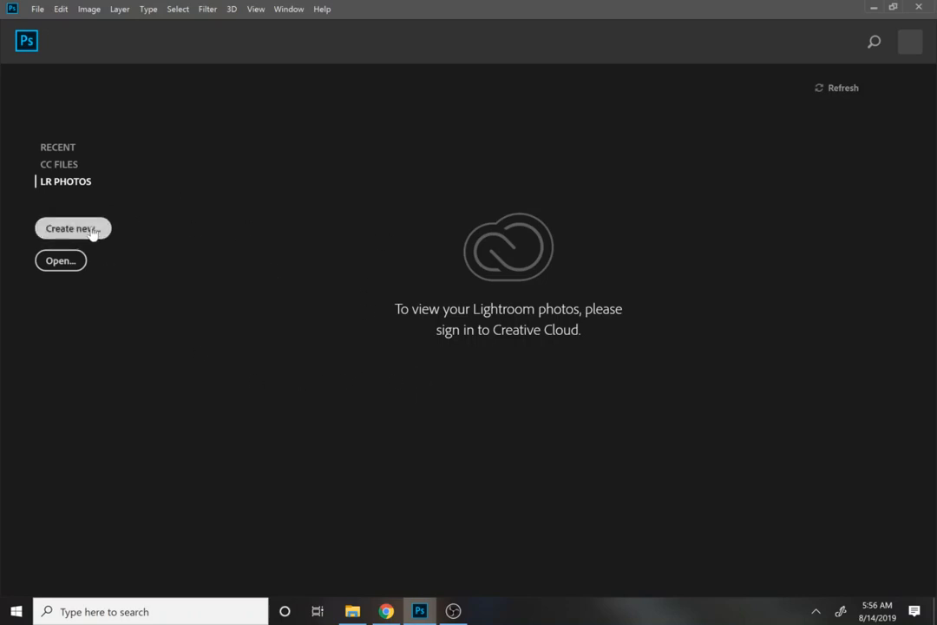
{"action": "left_click", "coordinate": [39, 9]}
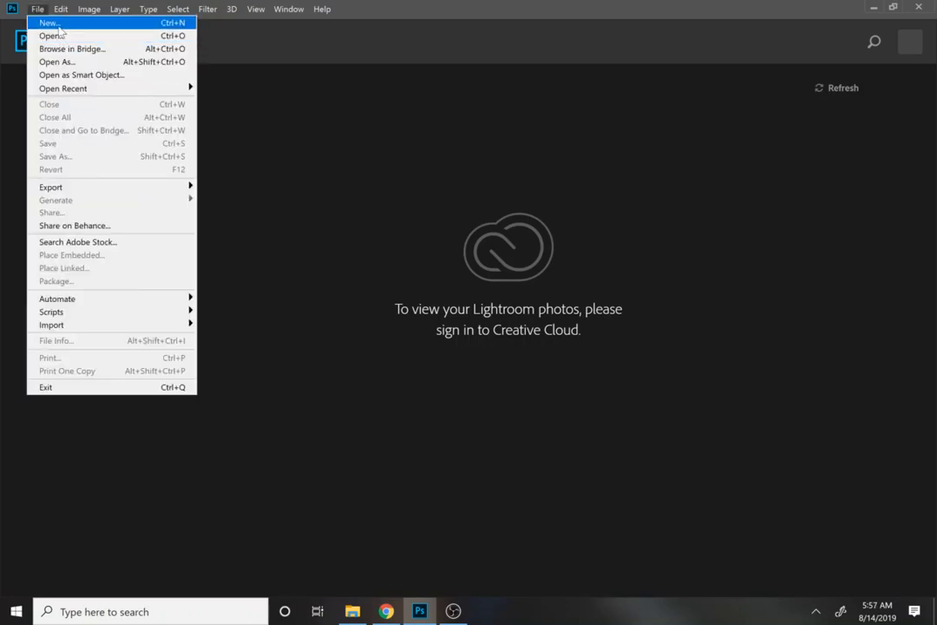
{"action": "left_click", "coordinate": [291, 235]}
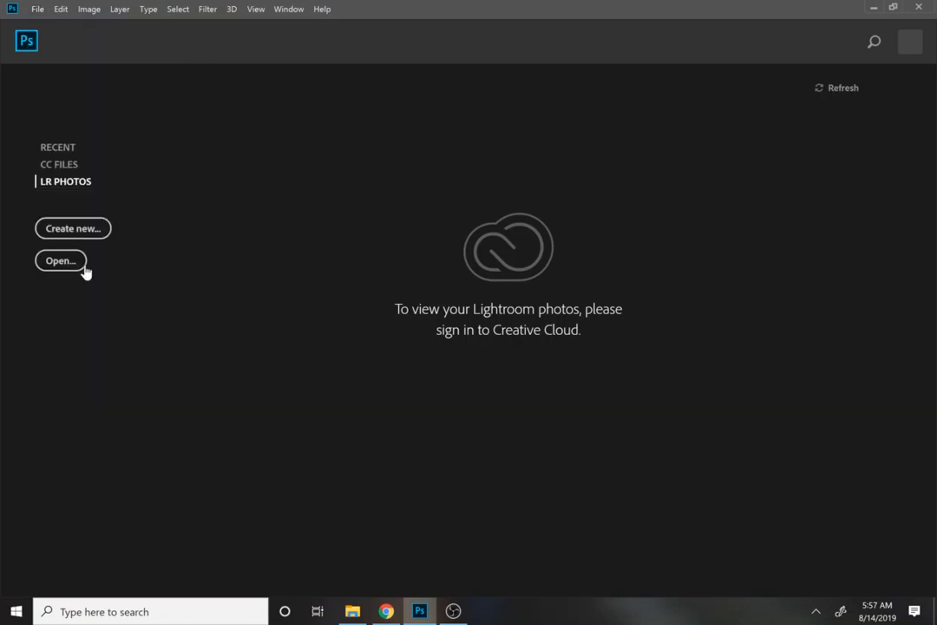
{"action": "left_click", "coordinate": [76, 231]}
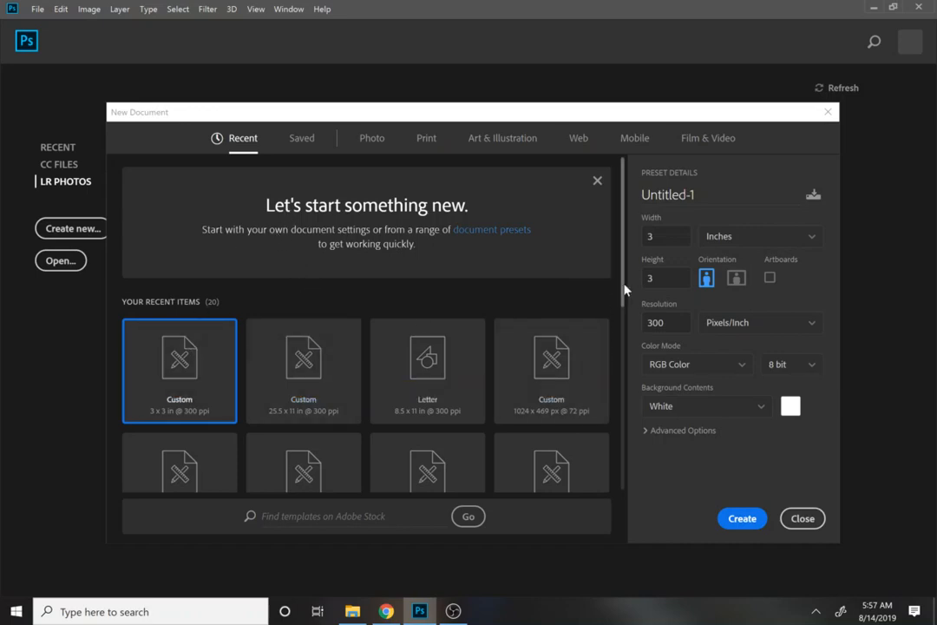
{"action": "left_click_drag", "start_coordinate": [621, 297], "coordinate": [619, 236]}
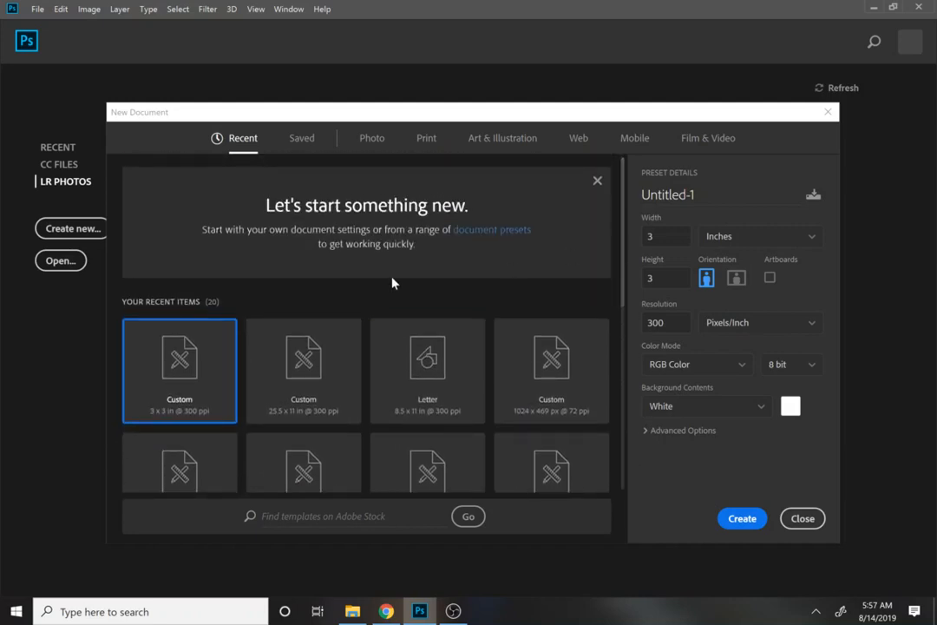
- Look through the Saved, Photo, Print, Art & Illustration, Web, Mobile and Film & Video document presets
{"action": "left_click", "coordinate": [297, 143]}
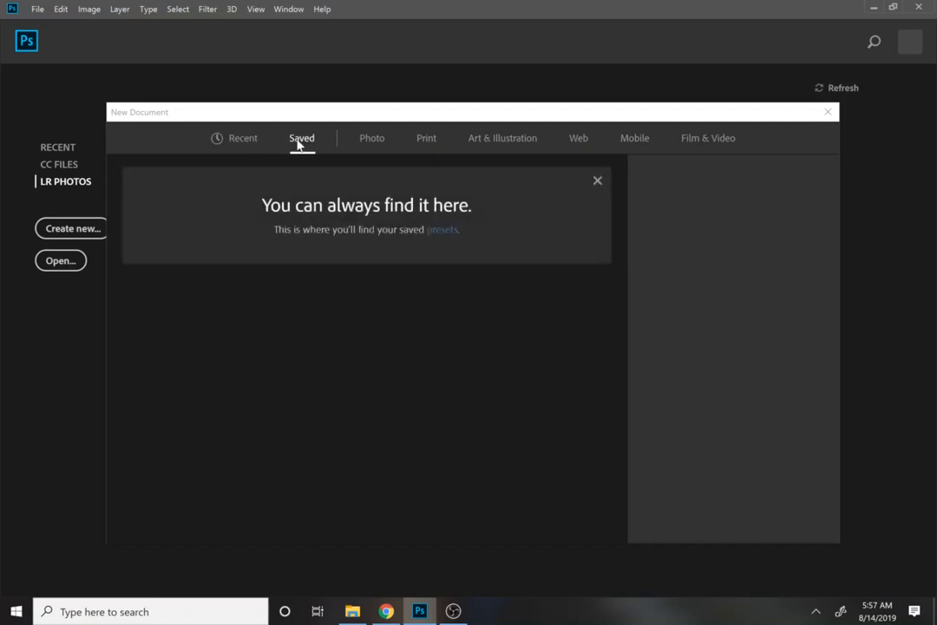
{"action": "left_click", "coordinate": [372, 141]}
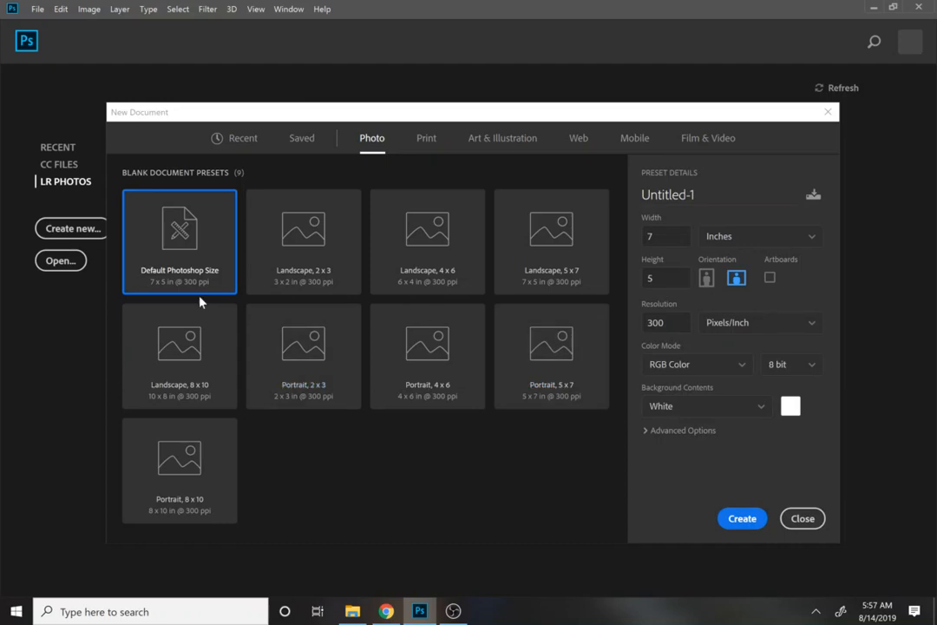
{"action": "left_click", "coordinate": [420, 149]}
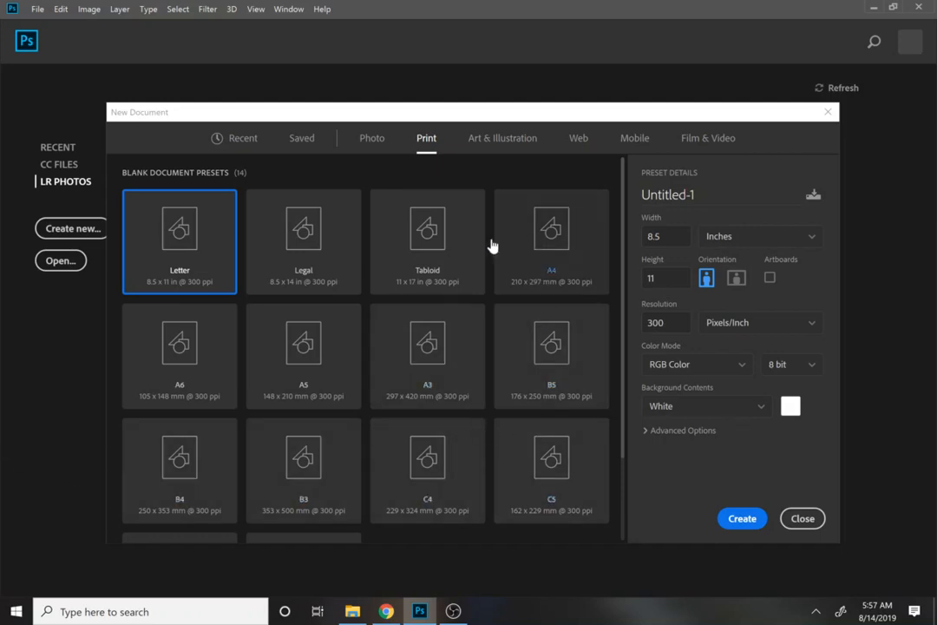
{"action": "left_click", "coordinate": [497, 142]}
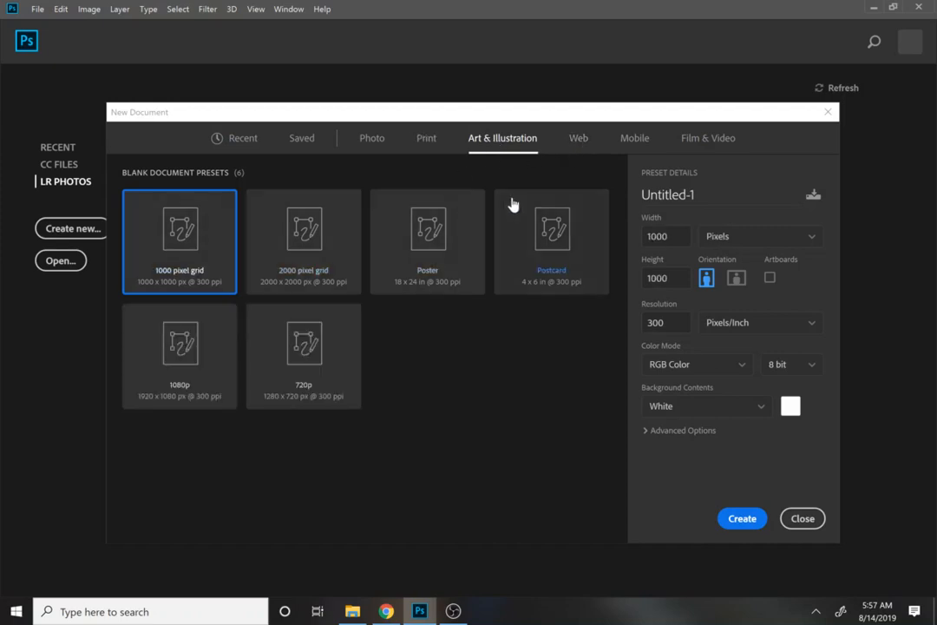
{"action": "left_click", "coordinate": [579, 144]}
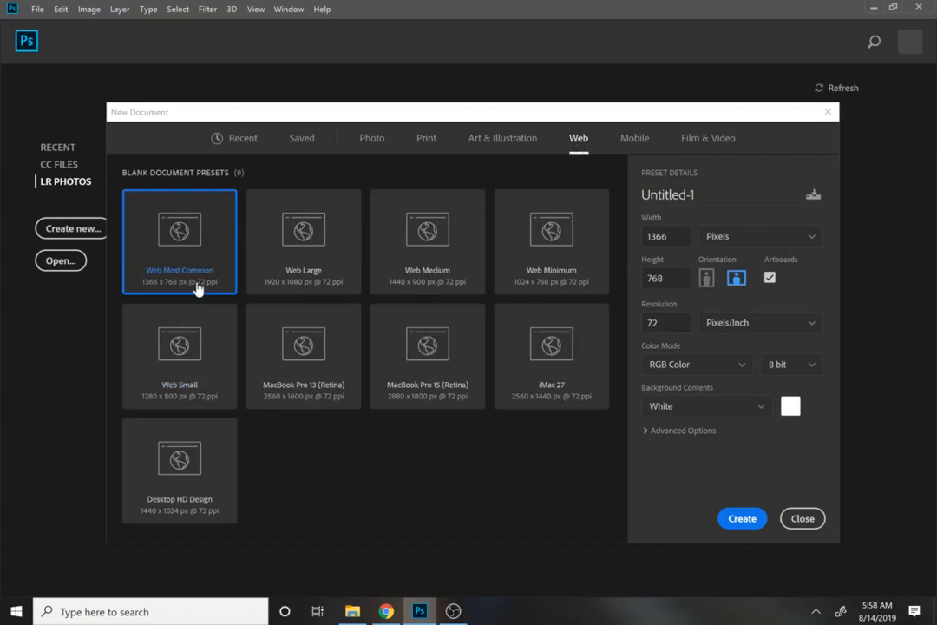
{"action": "left_click", "coordinate": [633, 141]}
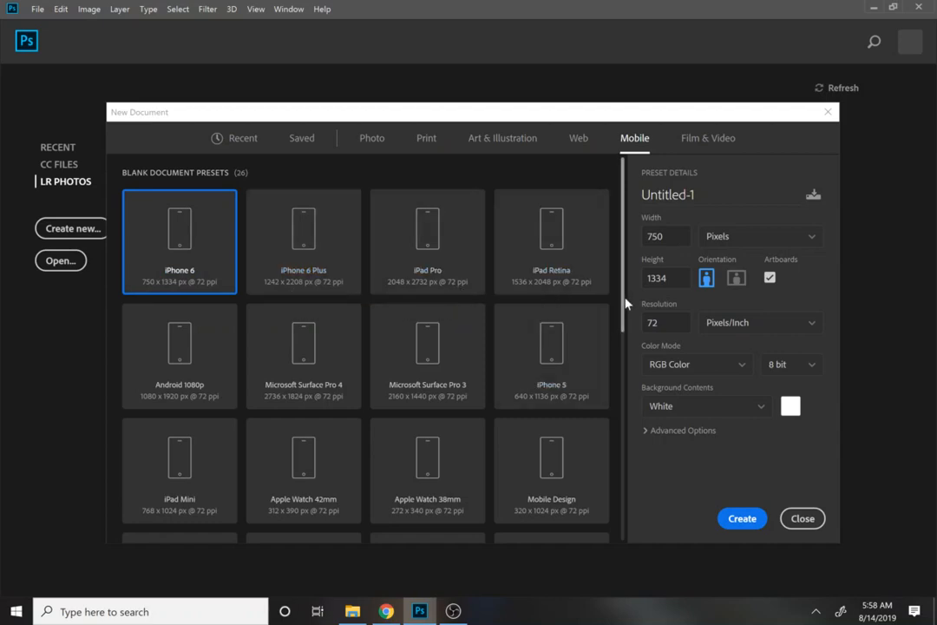
{"action": "left_click", "coordinate": [702, 140]}
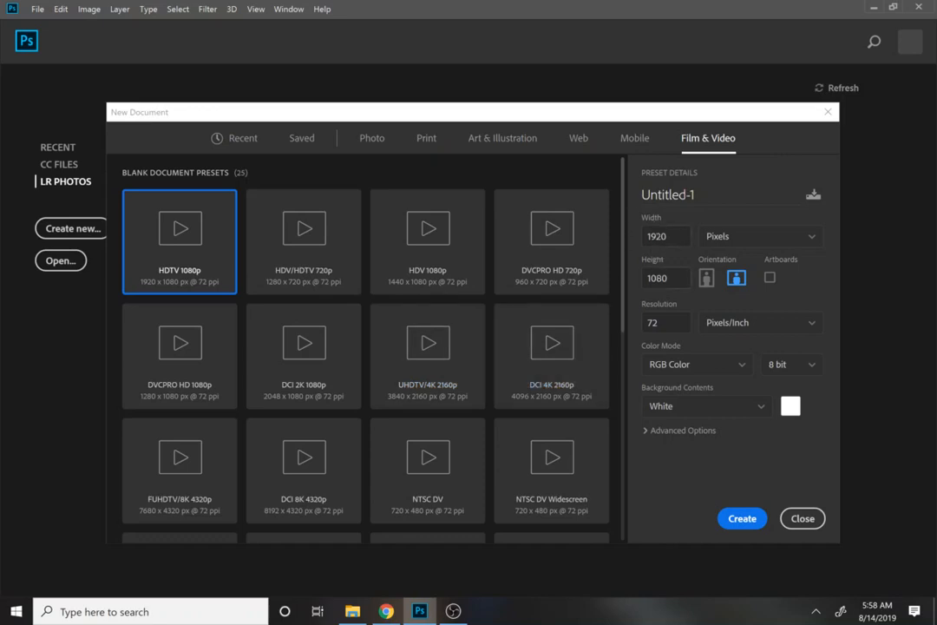
- Create a blank document from the Legal print preset, 8.5 x 14 in at 300 ppi
{"action": "left_click", "coordinate": [420, 142]}
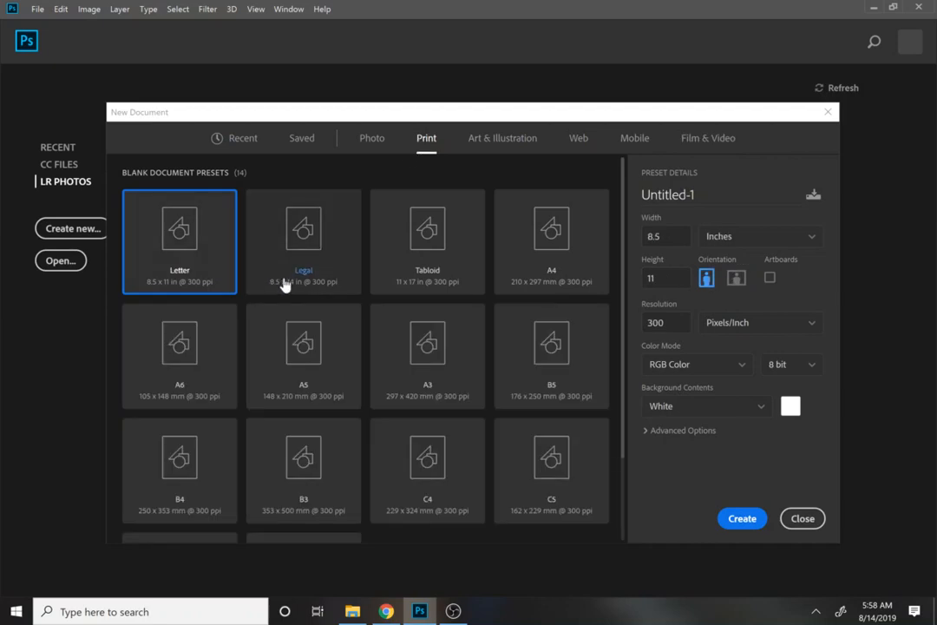
{"action": "left_click", "coordinate": [293, 283]}
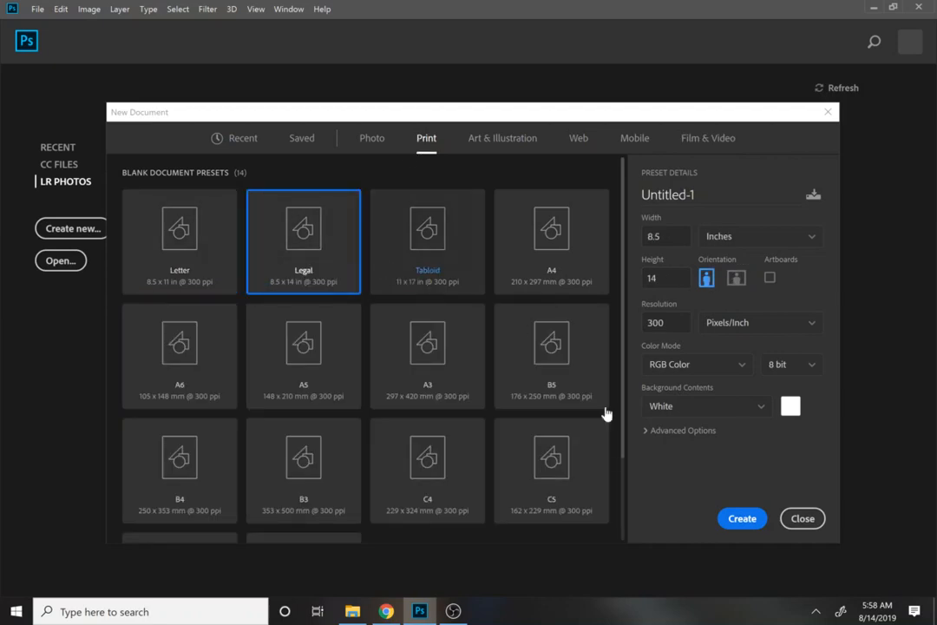
{"action": "left_click", "coordinate": [729, 519]}
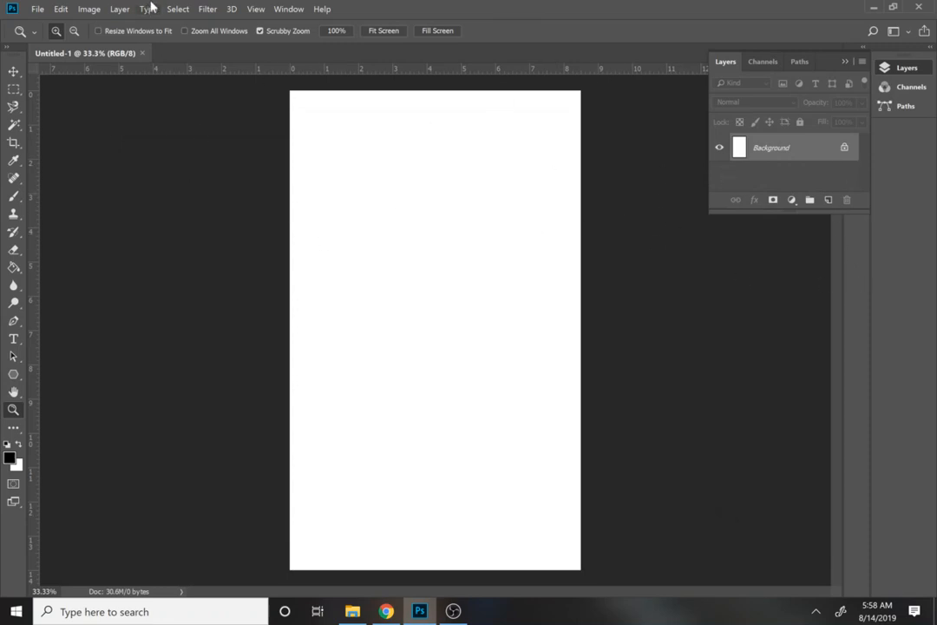
- Reset the Essentials workspace to its default panel layout
{"action": "left_click", "coordinate": [287, 10]}
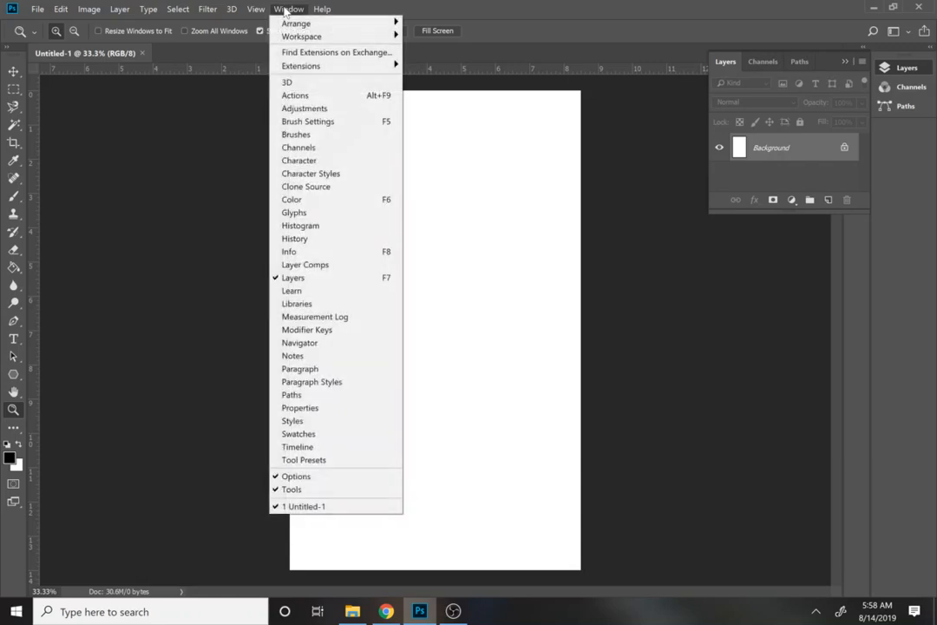
{"action": "mouse_move", "coordinate": [290, 37]}
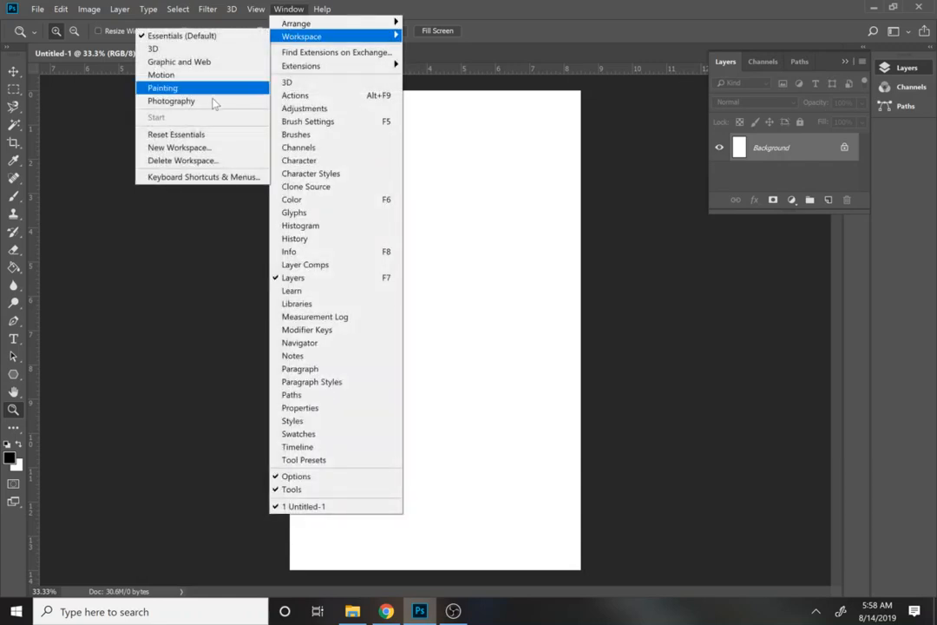
{"action": "left_click", "coordinate": [203, 134]}
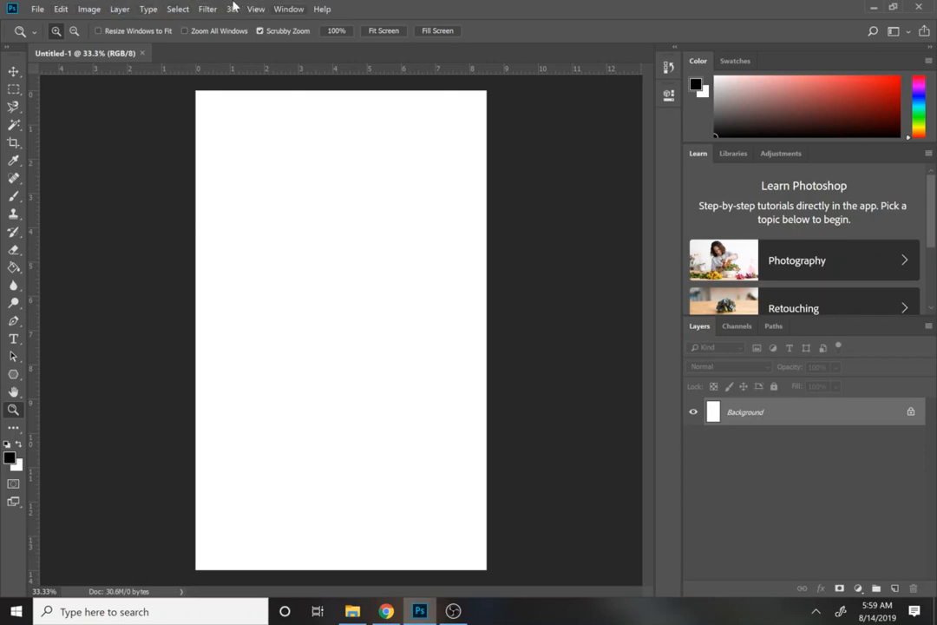
{"action": "left_click", "coordinate": [39, 9]}
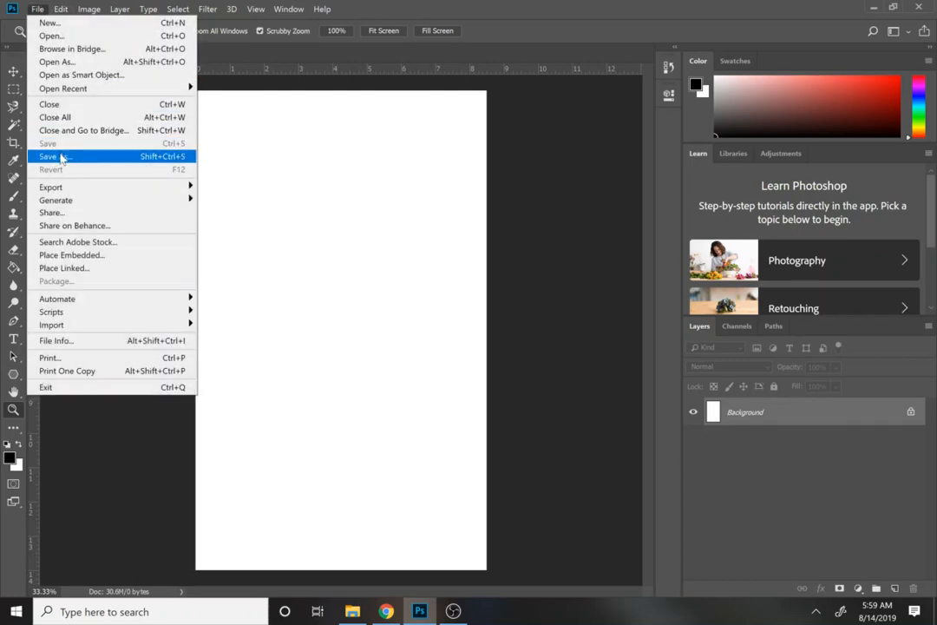
{"action": "key", "text": "Escape"}
{"action": "left_click", "coordinate": [61, 12]}
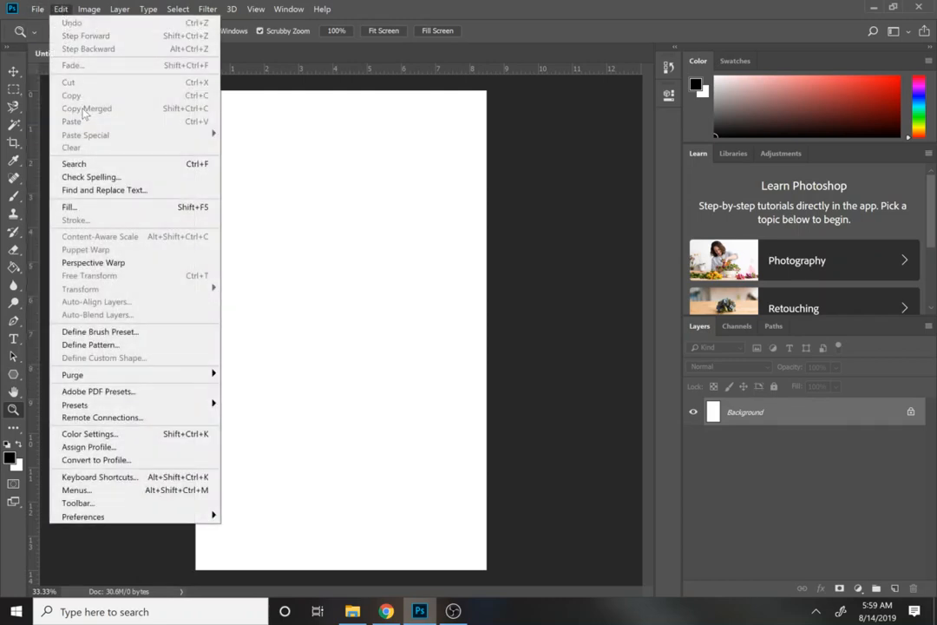
{"action": "mouse_move", "coordinate": [90, 15]}
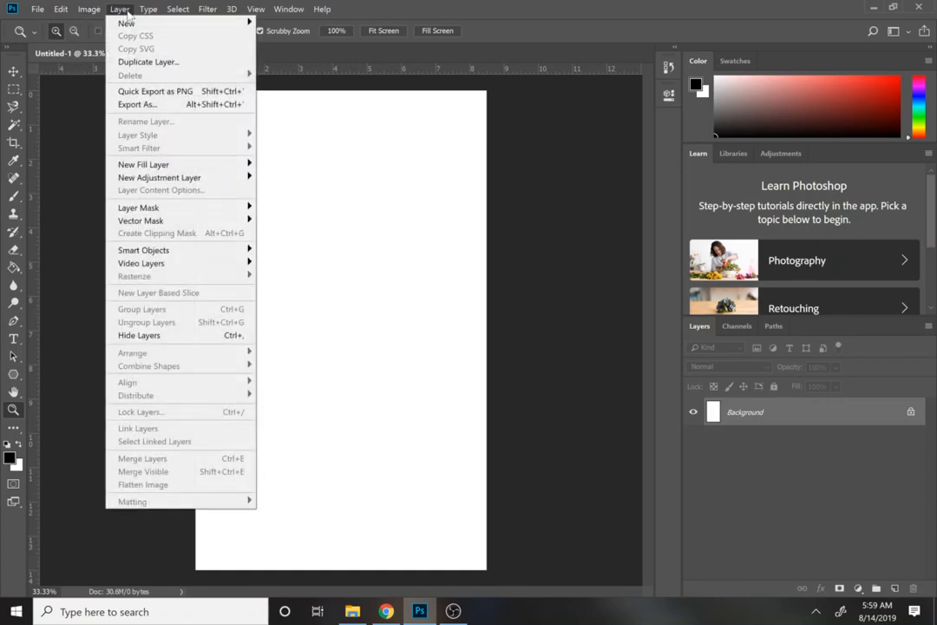
{"action": "mouse_move", "coordinate": [170, 10]}
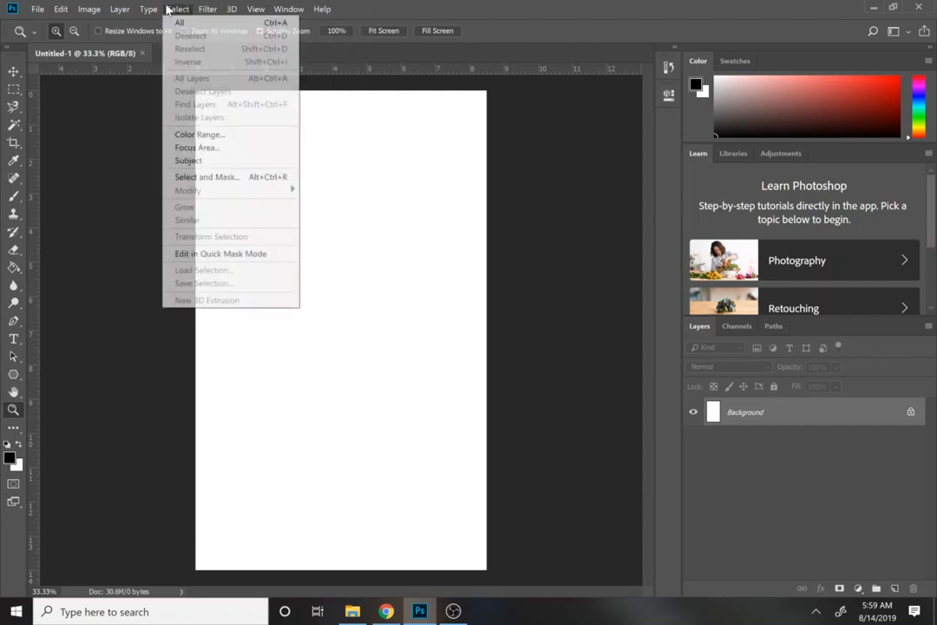
{"action": "left_click", "coordinate": [133, 534]}
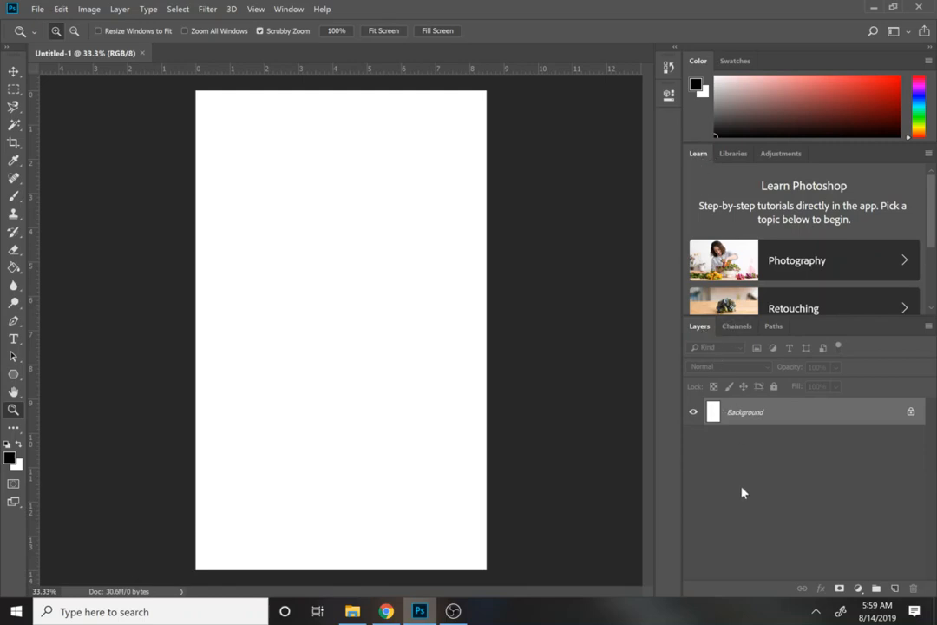
- Close the Color and Swatches panel group and the Learn, Libraries and Adjustments panel group
{"action": "right_click", "coordinate": [700, 61]}
{"action": "left_click", "coordinate": [717, 78]}
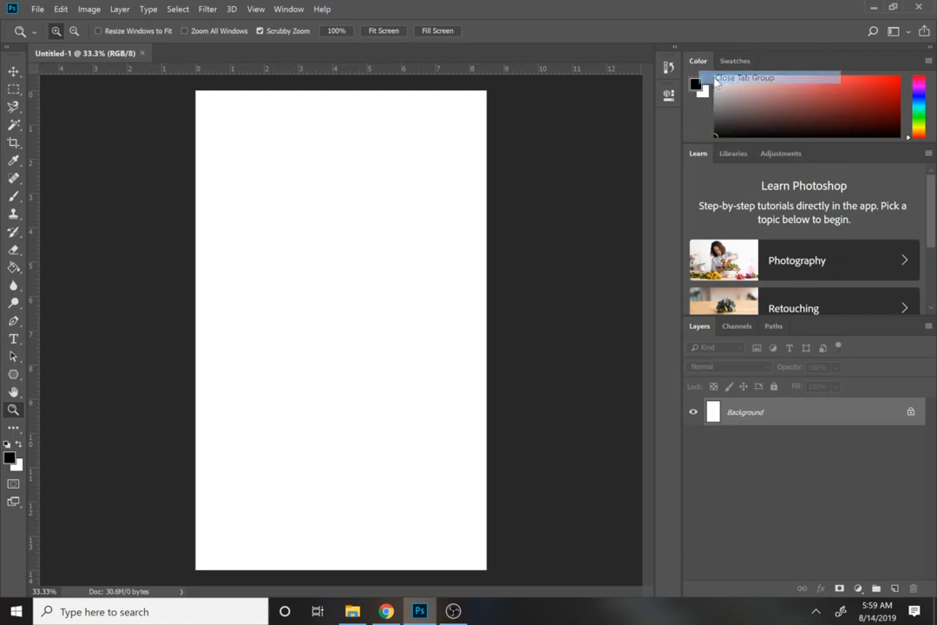
{"action": "right_click", "coordinate": [701, 59]}
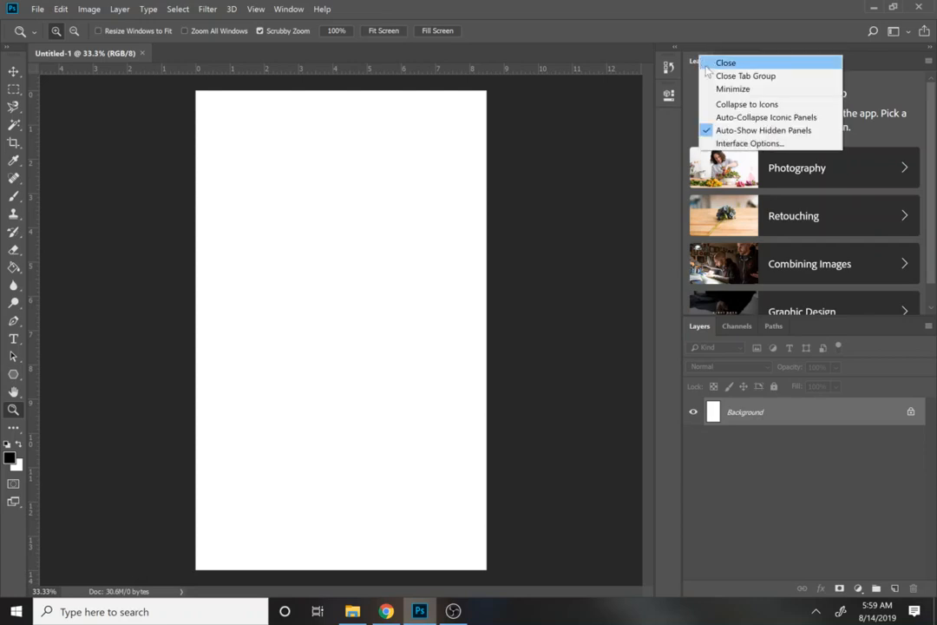
{"action": "left_click", "coordinate": [710, 76]}
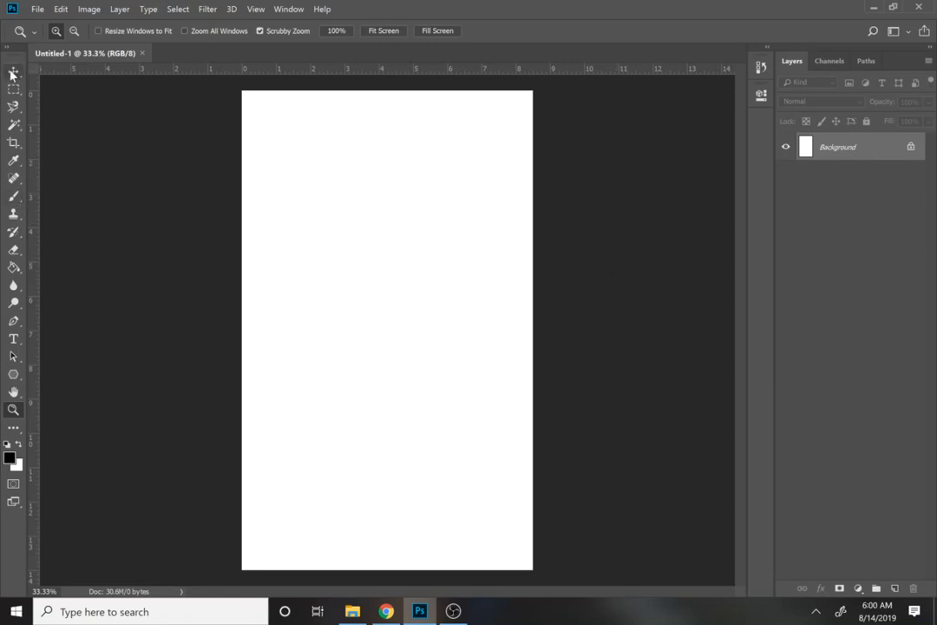
- Set up the Brush tool with the default black foreground and white background and a 45 px brush size
{"action": "left_click", "coordinate": [13, 197]}
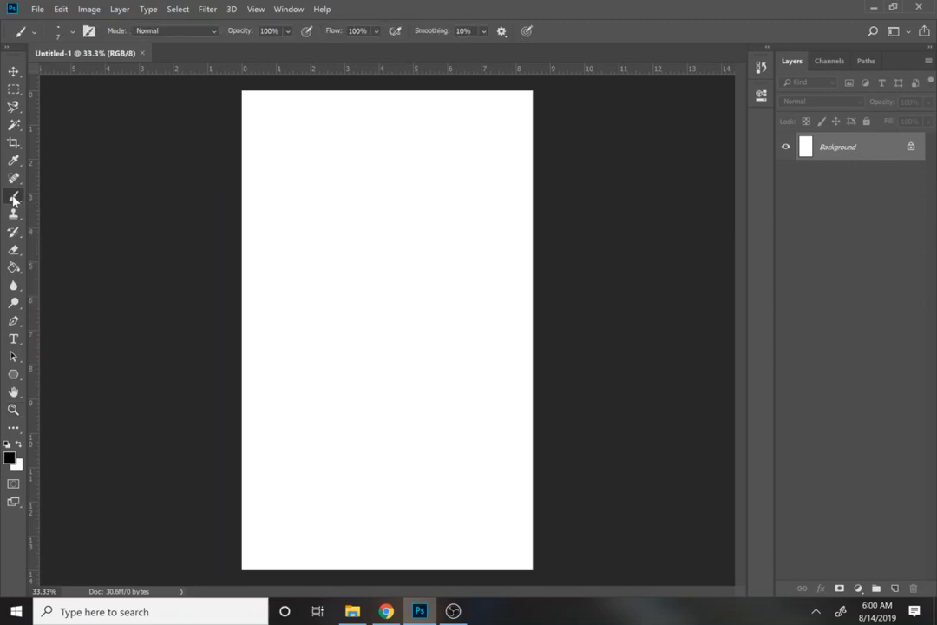
{"action": "left_click", "coordinate": [7, 446]}
{"action": "left_click", "coordinate": [17, 446]}
{"action": "left_click", "coordinate": [7, 447]}
{"action": "left_click", "coordinate": [73, 33]}
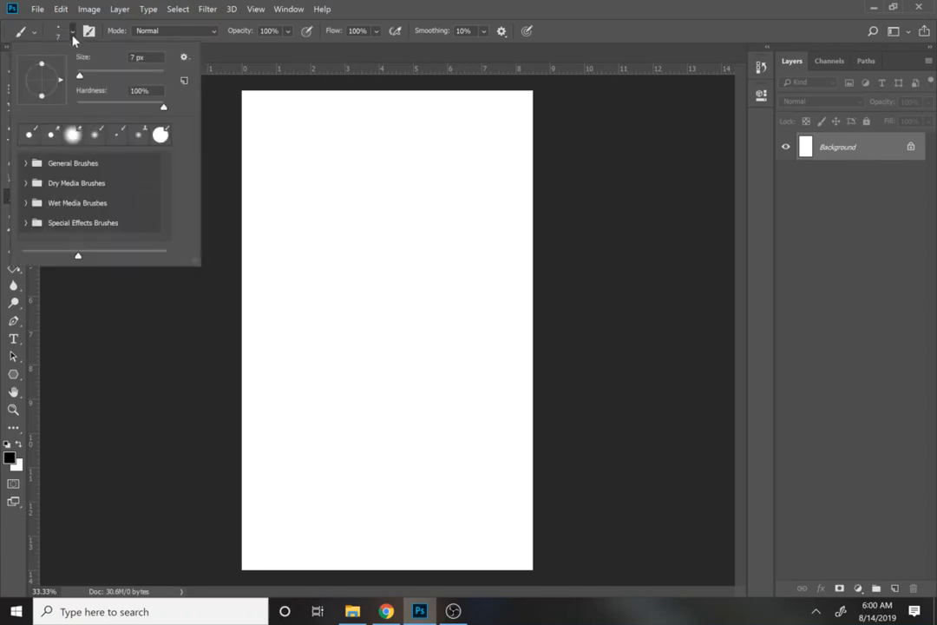
{"action": "left_click_drag", "start_coordinate": [84, 76], "coordinate": [97, 80]}
- Try a freehand looping black brush stroke across the upper part of the page and undo it
{"action": "mouse_move", "coordinate": [293, 253]}
{"action": "left_mouse_down"}
{"action": "mouse_move", "coordinate": [356, 277]}
{"action": "mouse_move", "coordinate": [440, 335]}
{"action": "mouse_move", "coordinate": [361, 197]}
{"action": "mouse_move", "coordinate": [266, 233]}
{"action": "mouse_move", "coordinate": [409, 217]}
{"action": "mouse_move", "coordinate": [461, 147]}
{"action": "mouse_move", "coordinate": [327, 285]}
{"action": "mouse_move", "coordinate": [351, 318]}
{"action": "mouse_move", "coordinate": [345, 330]}
{"action": "mouse_move", "coordinate": [379, 412]}
{"action": "mouse_move", "coordinate": [423, 341]}
{"action": "mouse_move", "coordinate": [470, 314]}
{"action": "mouse_move", "coordinate": [440, 284]}
{"action": "mouse_move", "coordinate": [405, 300]}
{"action": "left_mouse_up"}
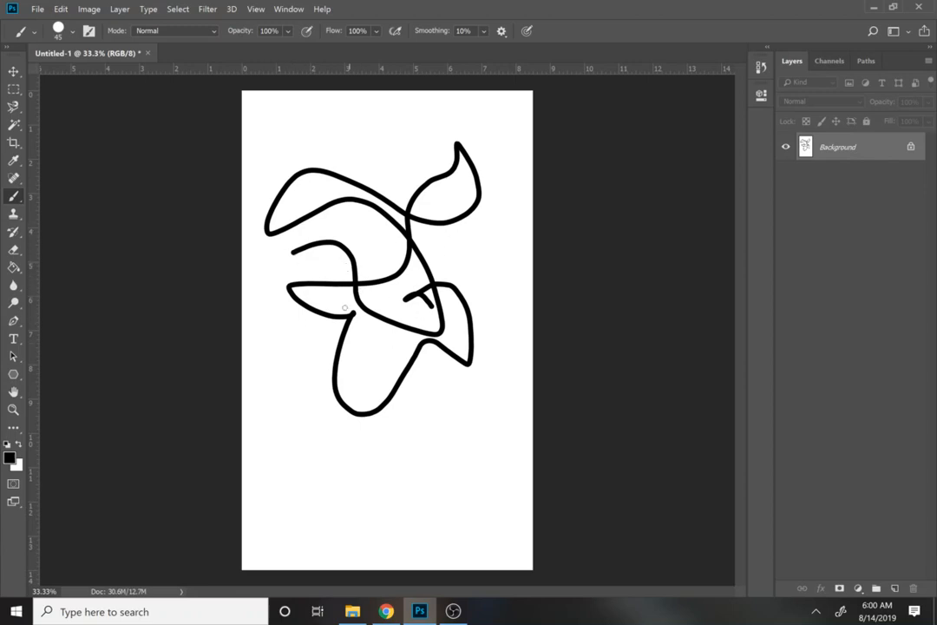
{"action": "key", "text": "ctrl+z"}
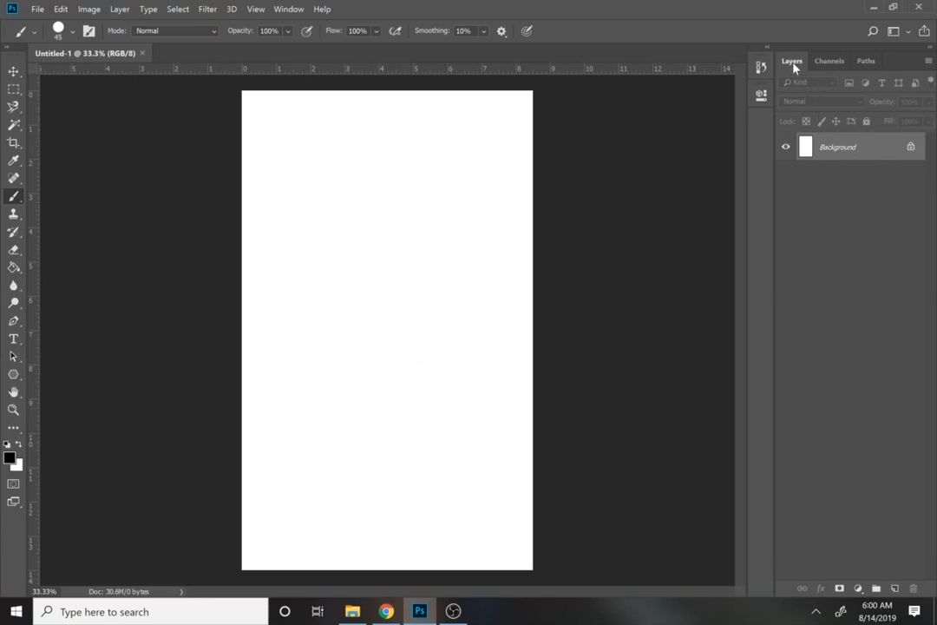
- Paint a freehand looping black stroke on a new layer and move it to the lower part of the page
{"action": "left_click", "coordinate": [895, 589]}
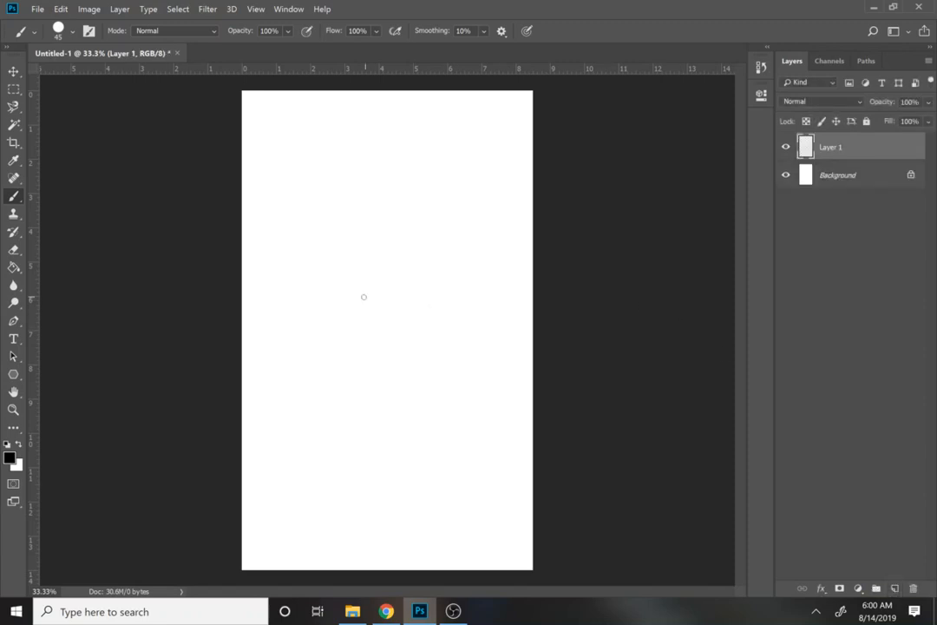
{"action": "mouse_move", "coordinate": [335, 332]}
{"action": "left_mouse_down"}
{"action": "mouse_move", "coordinate": [420, 326]}
{"action": "mouse_move", "coordinate": [265, 365]}
{"action": "mouse_move", "coordinate": [404, 406]}
{"action": "mouse_move", "coordinate": [437, 350]}
{"action": "mouse_move", "coordinate": [363, 427]}
{"action": "mouse_move", "coordinate": [404, 419]}
{"action": "mouse_move", "coordinate": [456, 429]}
{"action": "left_mouse_up"}
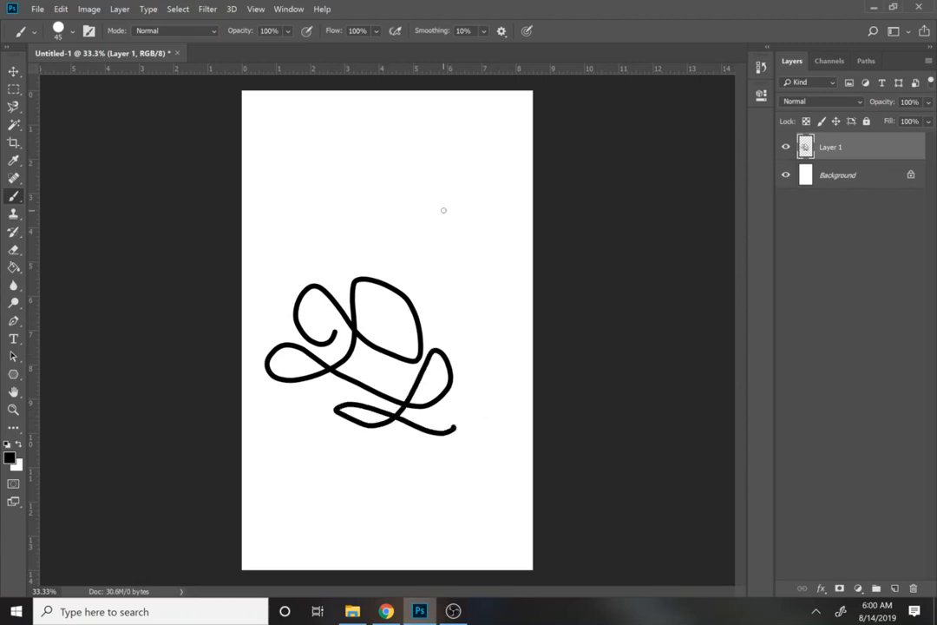
{"action": "left_click", "coordinate": [13, 73]}
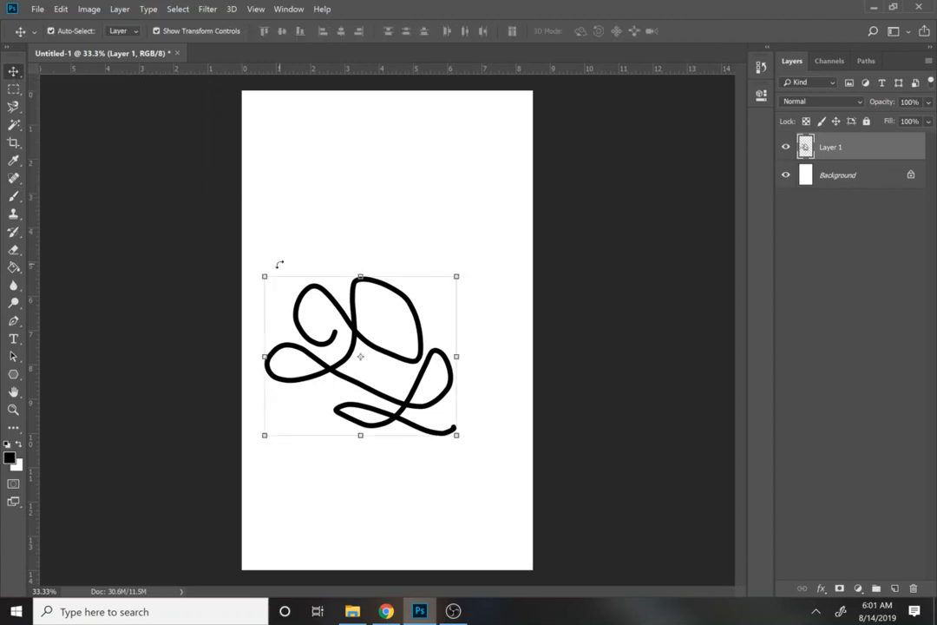
{"action": "left_click_drag", "start_coordinate": [356, 276], "coordinate": [441, 188]}
{"action": "mouse_move", "coordinate": [451, 252]}
{"action": "left_mouse_down"}
{"action": "mouse_move", "coordinate": [464, 265]}
{"action": "mouse_move", "coordinate": [475, 366]}
{"action": "mouse_move", "coordinate": [506, 386]}
{"action": "mouse_move", "coordinate": [343, 390]}
{"action": "mouse_move", "coordinate": [346, 423]}
{"action": "left_mouse_up"}
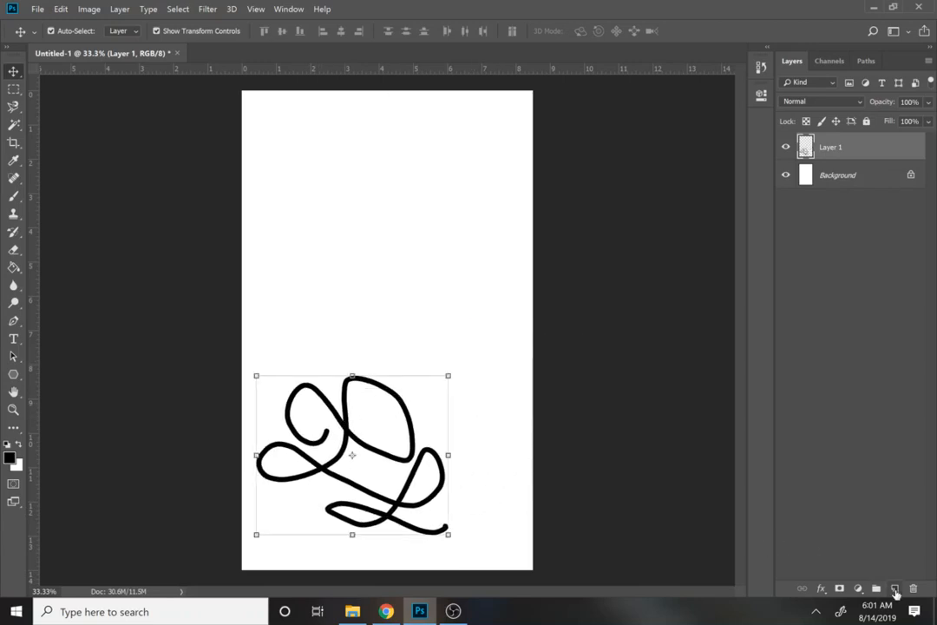
- Add a second new layer and set the foreground colour to bright red
{"action": "left_click", "coordinate": [895, 589]}
{"action": "left_click", "coordinate": [9, 461]}
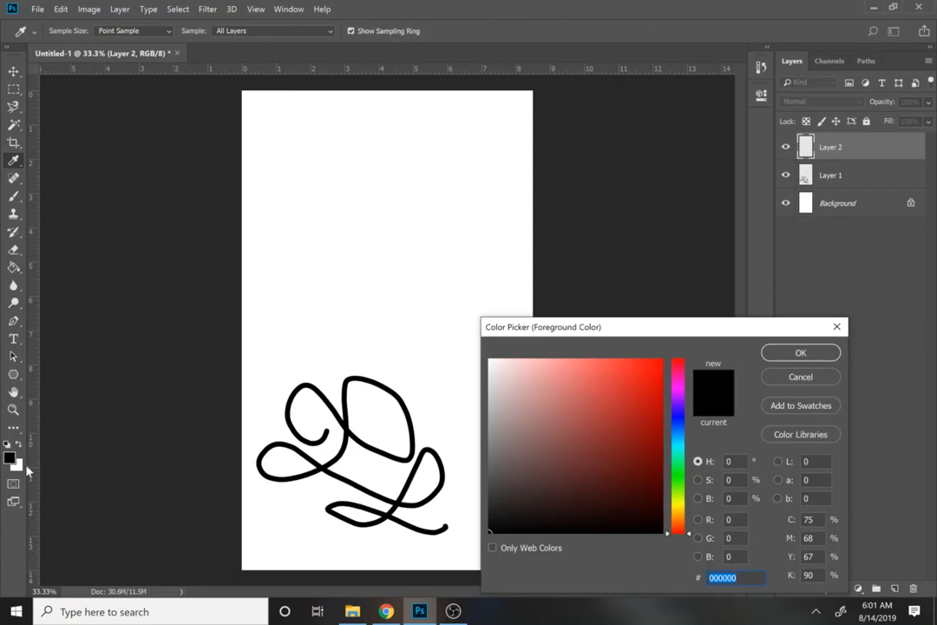
{"action": "type", "text": "ff0000"}
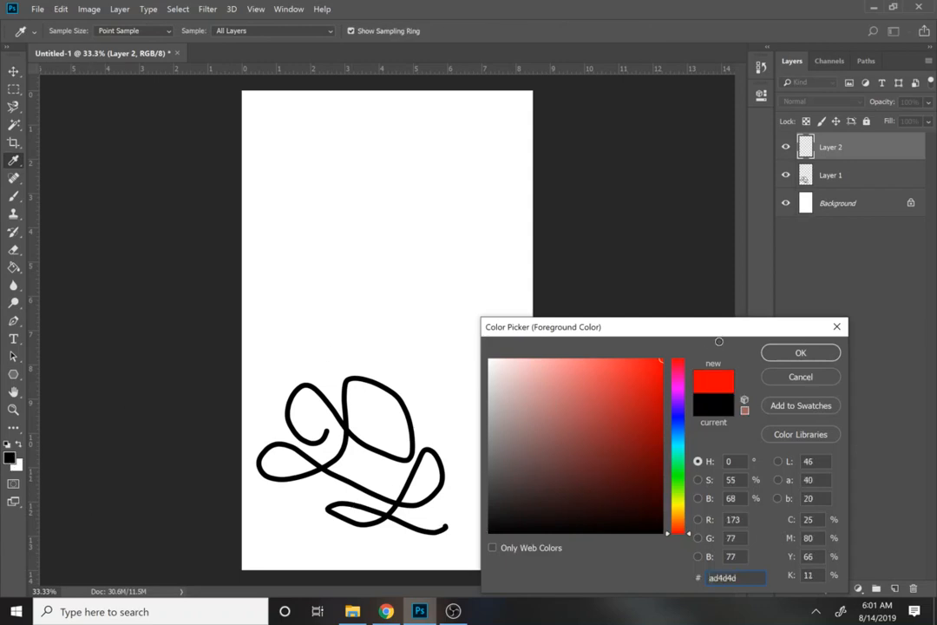
{"action": "left_click", "coordinate": [801, 352]}
- Paint a large freehand looping red brush stroke on Layer 2, partly overlapping the black scribble
{"action": "key", "text": "v"}
{"action": "left_click", "coordinate": [462, 431]}
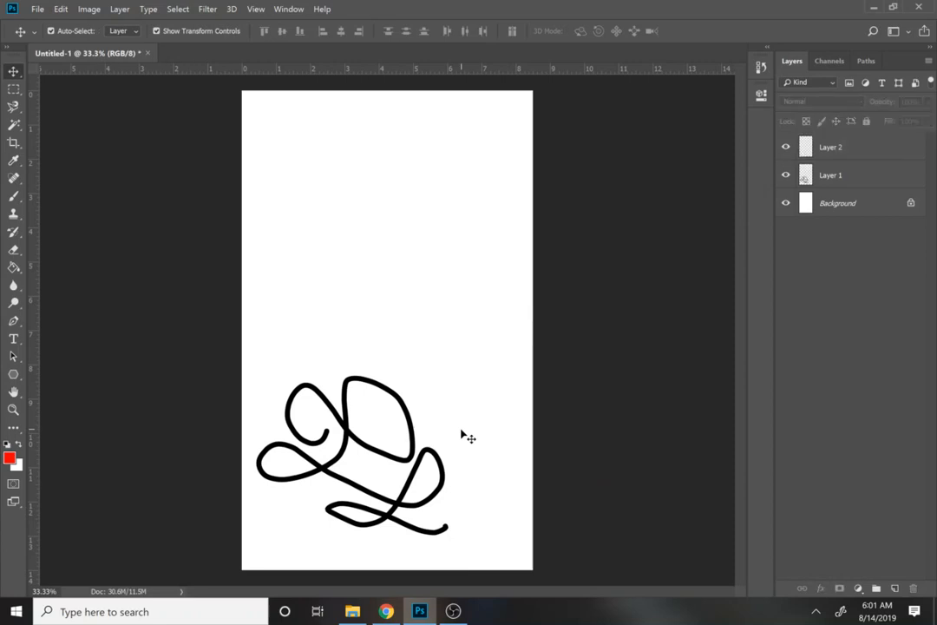
{"action": "key", "text": "b"}
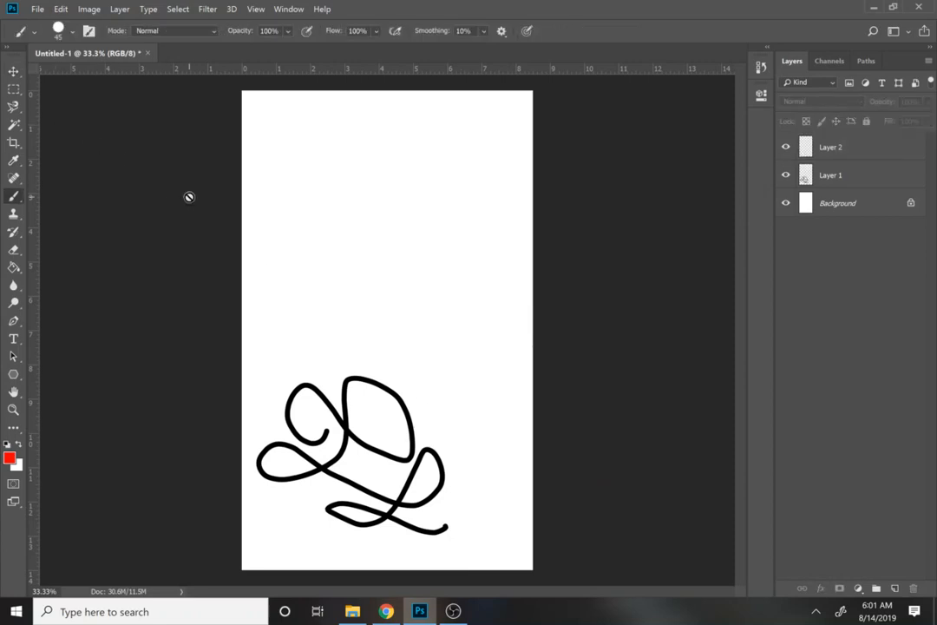
{"action": "left_click", "coordinate": [820, 149]}
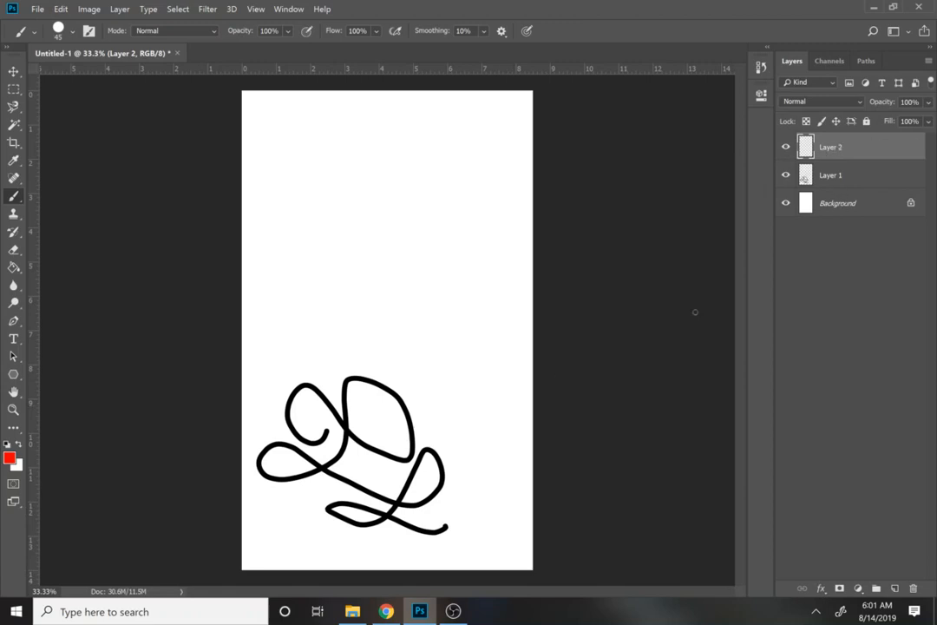
{"action": "mouse_move", "coordinate": [476, 439]}
{"action": "left_mouse_down"}
{"action": "mouse_move", "coordinate": [318, 426]}
{"action": "mouse_move", "coordinate": [417, 430]}
{"action": "mouse_move", "coordinate": [381, 333]}
{"action": "mouse_move", "coordinate": [305, 336]}
{"action": "mouse_move", "coordinate": [441, 455]}
{"action": "mouse_move", "coordinate": [396, 308]}
{"action": "mouse_move", "coordinate": [339, 333]}
{"action": "mouse_move", "coordinate": [253, 439]}
{"action": "mouse_move", "coordinate": [348, 191]}
{"action": "mouse_move", "coordinate": [400, 156]}
{"action": "left_mouse_up"}
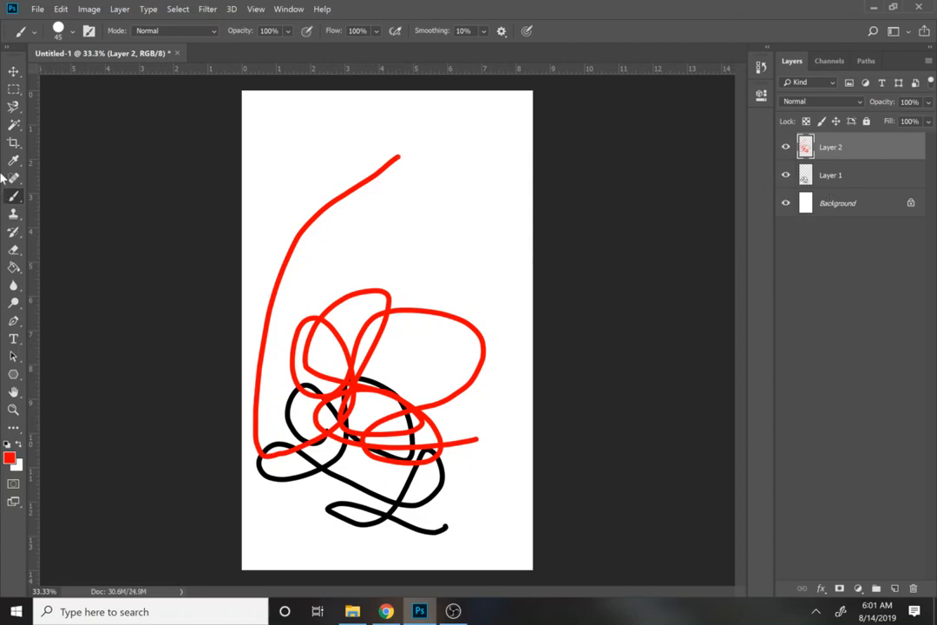
- Move the red scribble and the black scribble independently of each other with the Move tool
{"action": "left_click", "coordinate": [17, 72]}
{"action": "left_click_drag", "start_coordinate": [357, 400], "coordinate": [376, 342]}
{"action": "left_click_drag", "start_coordinate": [417, 475], "coordinate": [476, 500]}
{"action": "mouse_move", "coordinate": [415, 498]}
{"action": "left_mouse_down"}
{"action": "mouse_move", "coordinate": [457, 511]}
{"action": "mouse_move", "coordinate": [429, 498]}
{"action": "mouse_move", "coordinate": [485, 506]}
{"action": "mouse_move", "coordinate": [476, 439]}
{"action": "mouse_move", "coordinate": [413, 478]}
{"action": "left_mouse_up"}
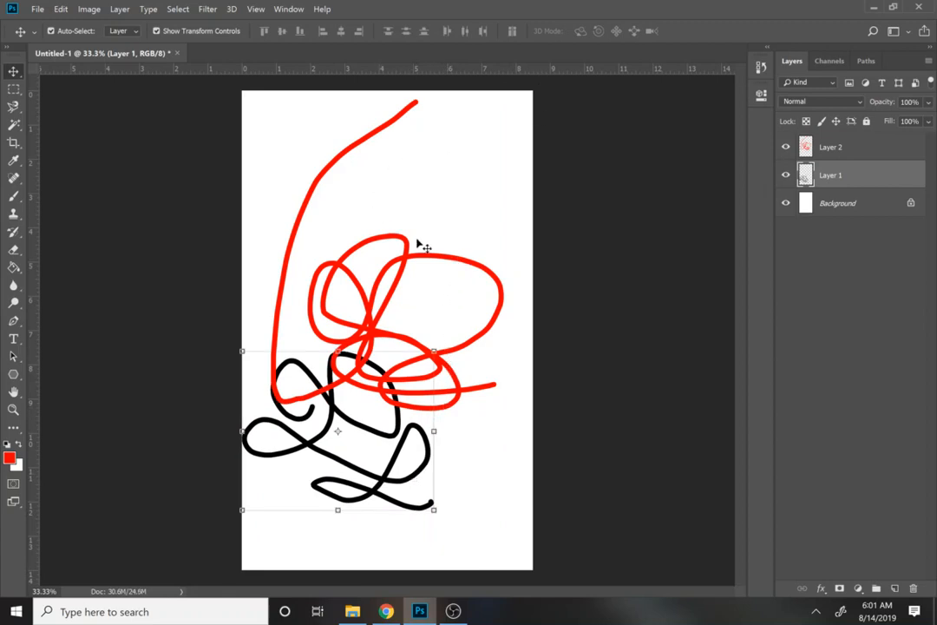
{"action": "mouse_move", "coordinate": [411, 265]}
{"action": "left_mouse_down"}
{"action": "mouse_move", "coordinate": [495, 271]}
{"action": "mouse_move", "coordinate": [419, 292]}
{"action": "mouse_move", "coordinate": [447, 350]}
{"action": "mouse_move", "coordinate": [437, 404]}
{"action": "mouse_move", "coordinate": [440, 288]}
{"action": "left_mouse_up"}
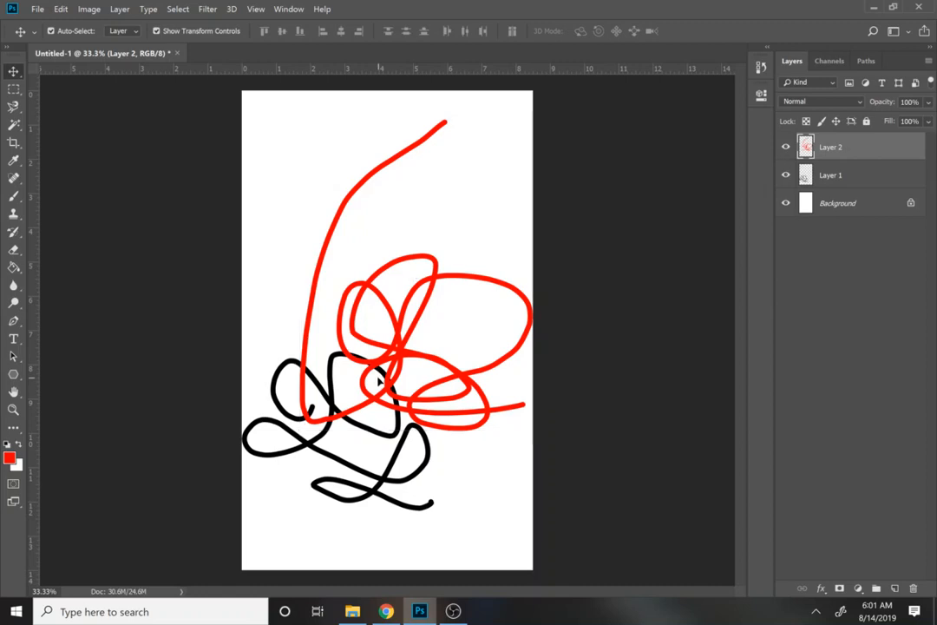
- Move both scribble layers together up and to the left, and reposition the red and black scribbles separately
{"action": "left_click", "coordinate": [368, 303], "text": "shift"}
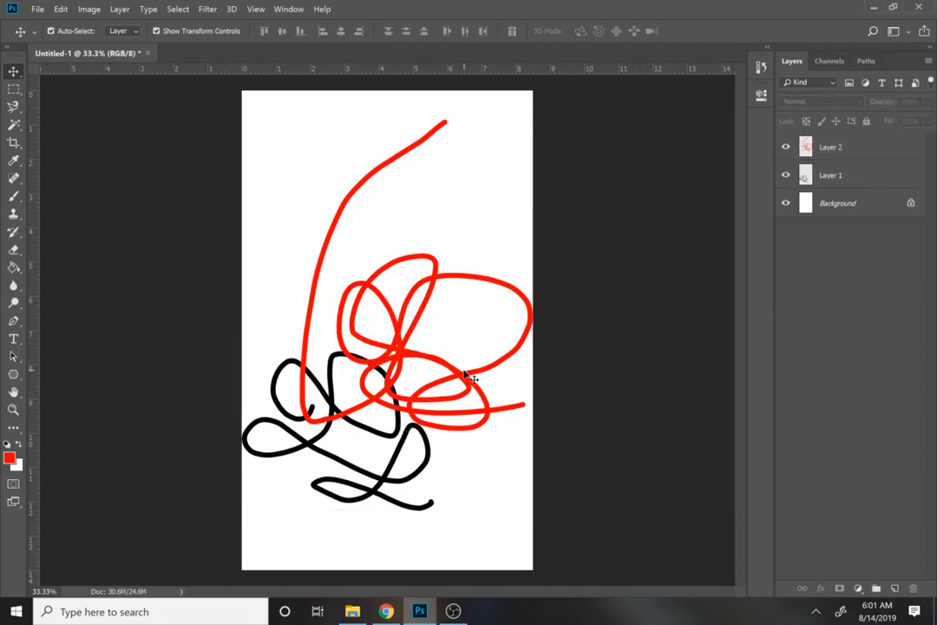
{"action": "left_click", "coordinate": [445, 328]}
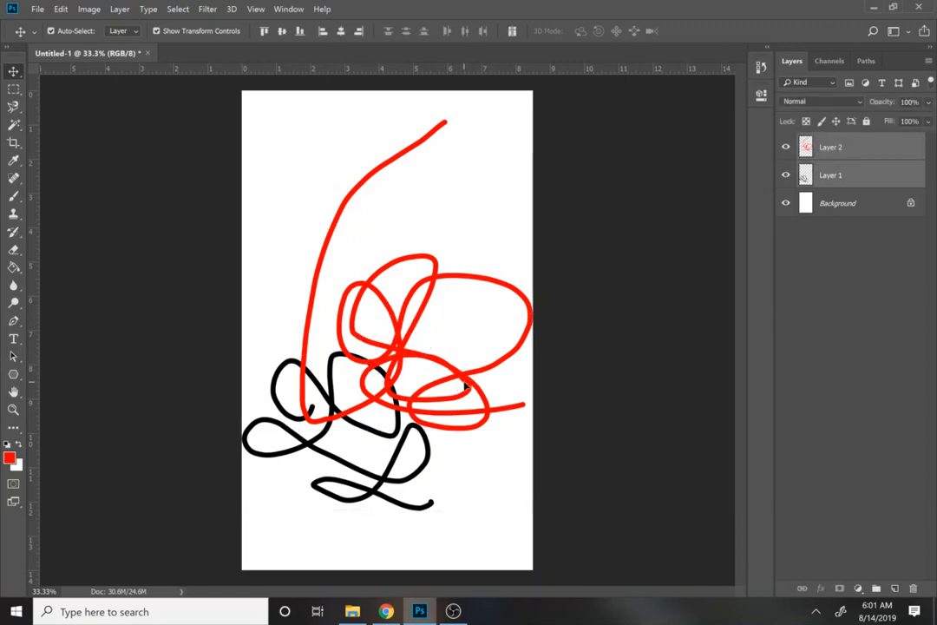
{"action": "left_click_drag", "start_coordinate": [460, 386], "coordinate": [434, 358]}
{"action": "left_click_drag", "start_coordinate": [428, 402], "coordinate": [456, 402]}
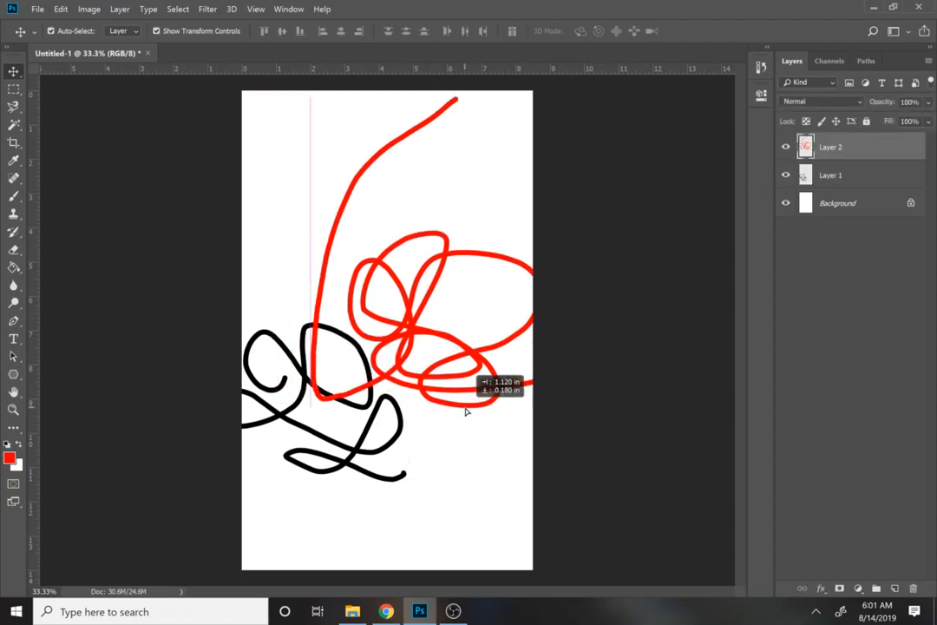
{"action": "mouse_move", "coordinate": [375, 447]}
{"action": "left_mouse_down"}
{"action": "mouse_move", "coordinate": [414, 501]}
{"action": "mouse_move", "coordinate": [391, 488]}
{"action": "mouse_move", "coordinate": [401, 500]}
{"action": "left_mouse_up"}
{"action": "left_click", "coordinate": [398, 512]}
- Place Layer 2 beneath Layer 1 in the stacking order and move the scribbles so the black one overlaps the red
{"action": "left_click", "coordinate": [841, 153]}
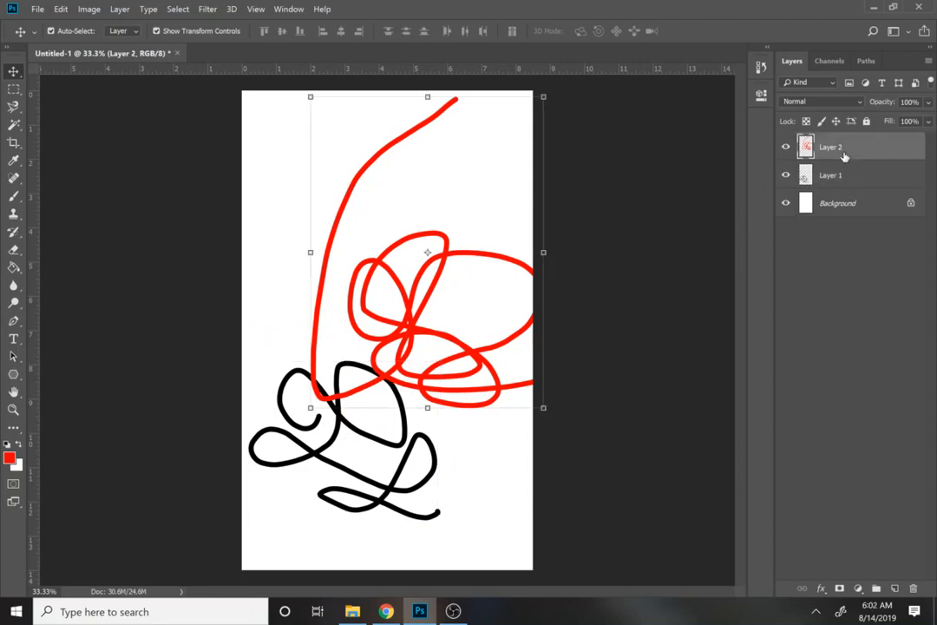
{"action": "left_click_drag", "start_coordinate": [843, 153], "coordinate": [841, 187]}
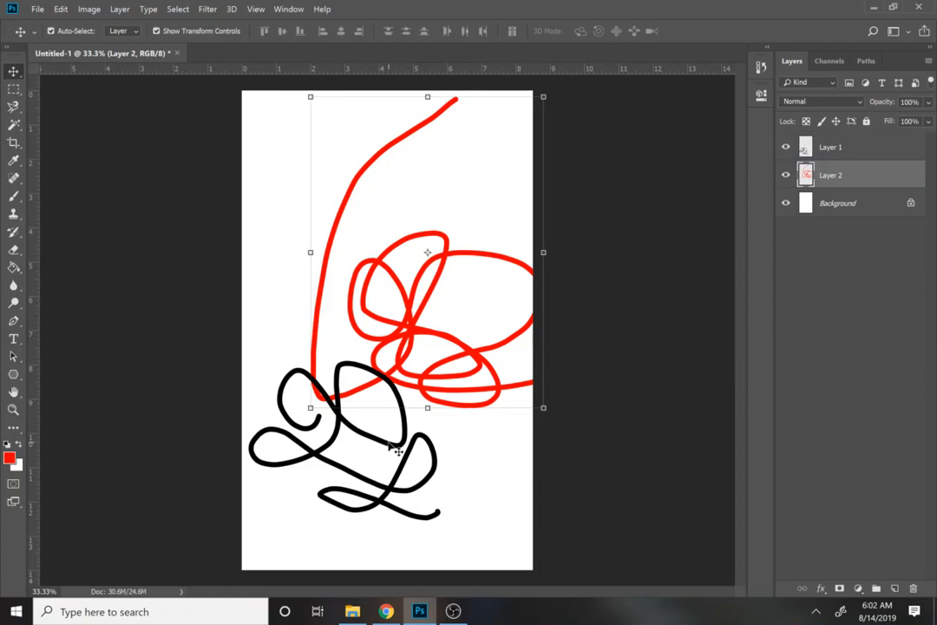
{"action": "mouse_move", "coordinate": [392, 438]}
{"action": "left_mouse_down"}
{"action": "mouse_move", "coordinate": [433, 320]}
{"action": "mouse_move", "coordinate": [446, 332]}
{"action": "left_mouse_up"}
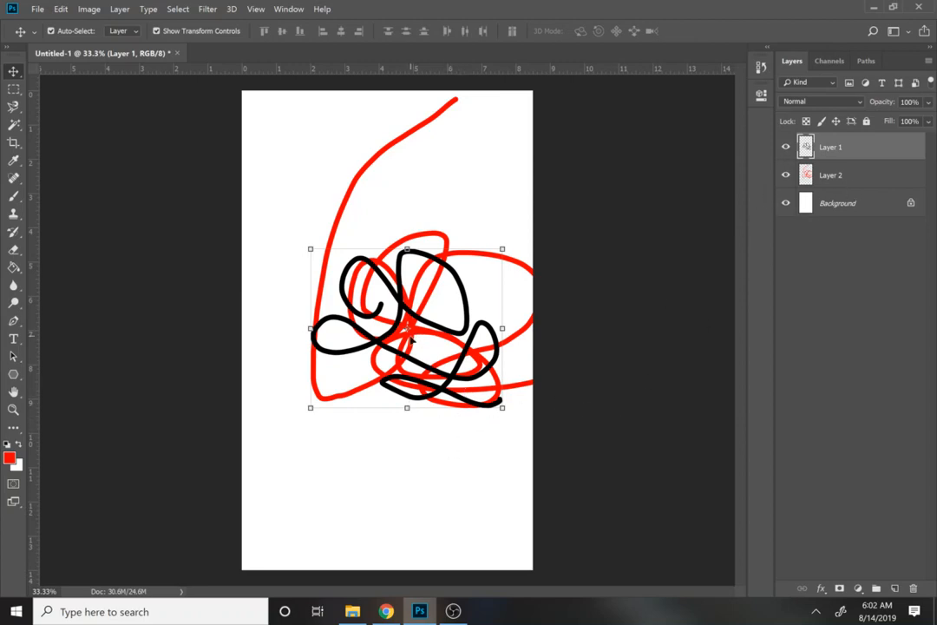
{"action": "left_click_drag", "start_coordinate": [400, 323], "coordinate": [370, 373]}
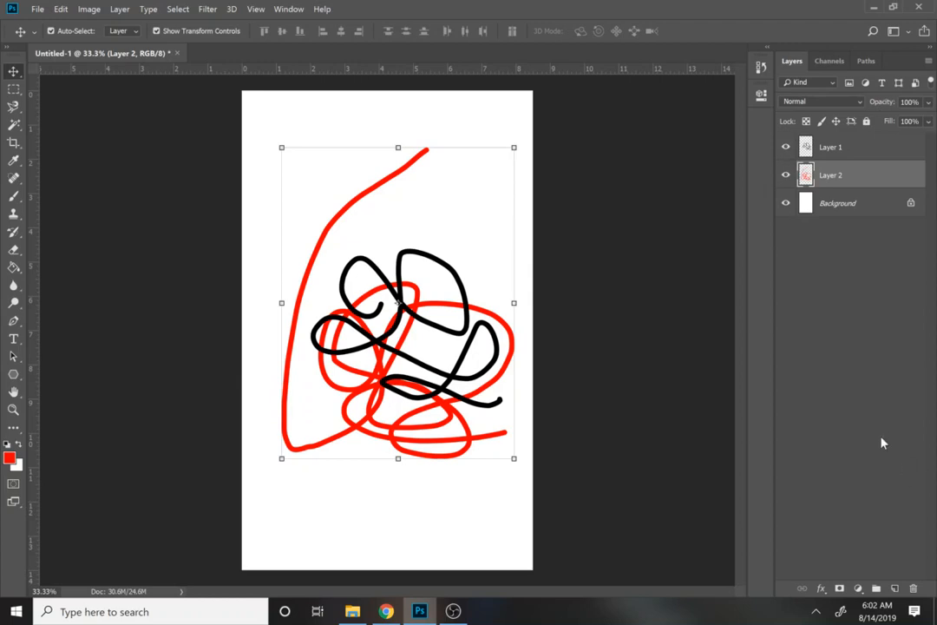
- Delete Layer 1 and Layer 2, leaving only the Background layer
{"action": "left_click", "coordinate": [838, 148]}
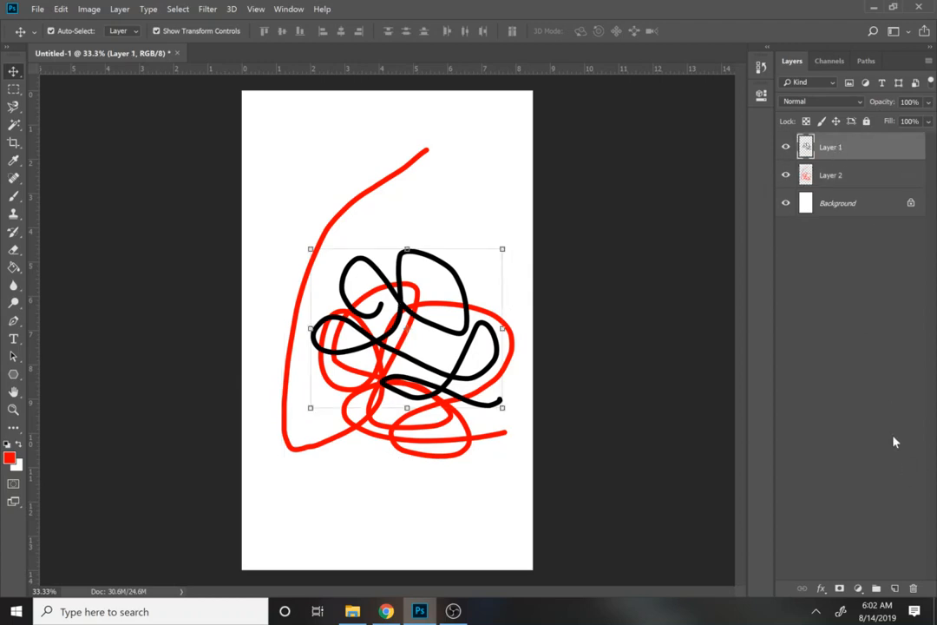
{"action": "left_click", "coordinate": [915, 589]}
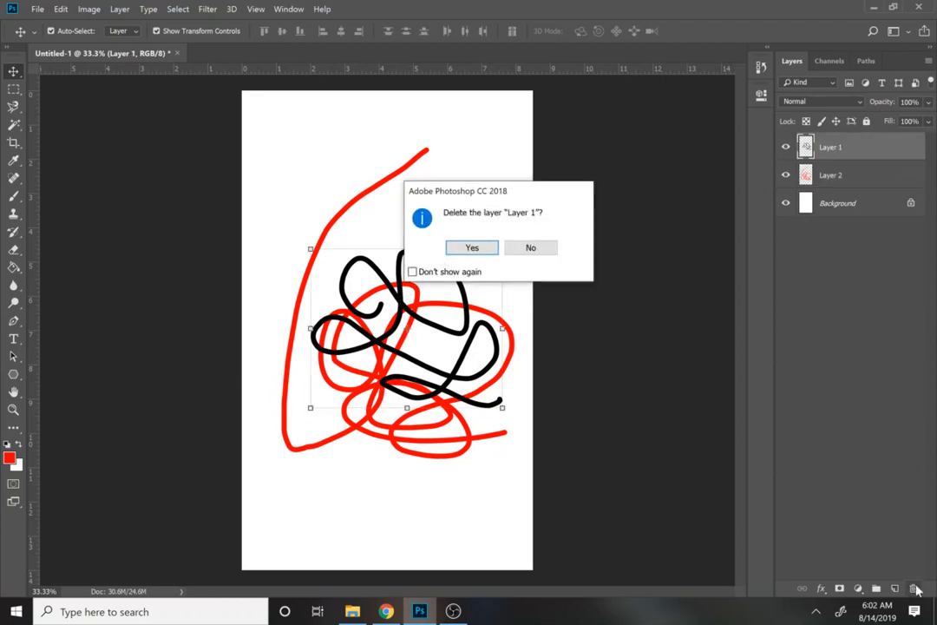
{"action": "left_click", "coordinate": [476, 248]}
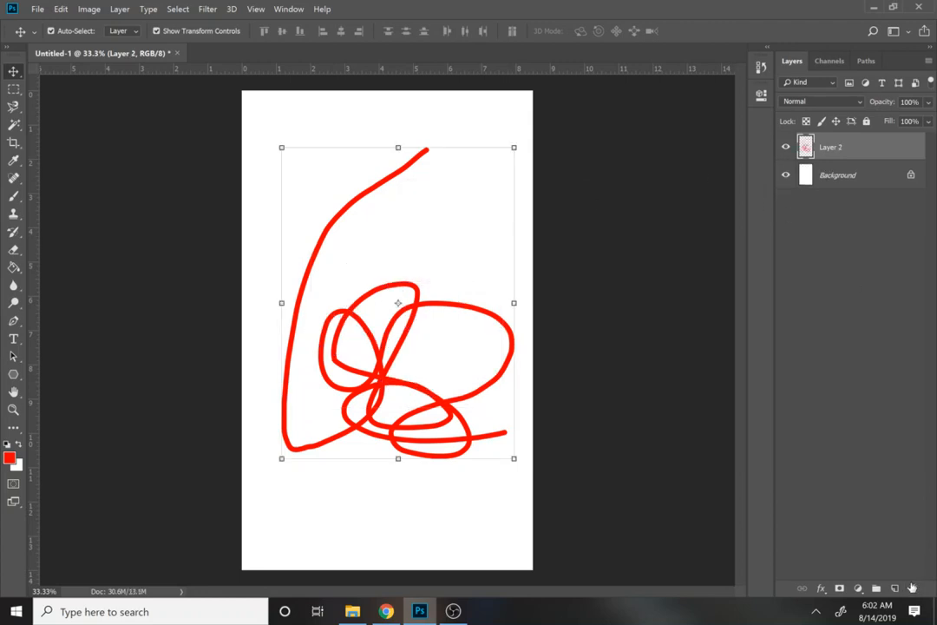
{"action": "left_click", "coordinate": [914, 589]}
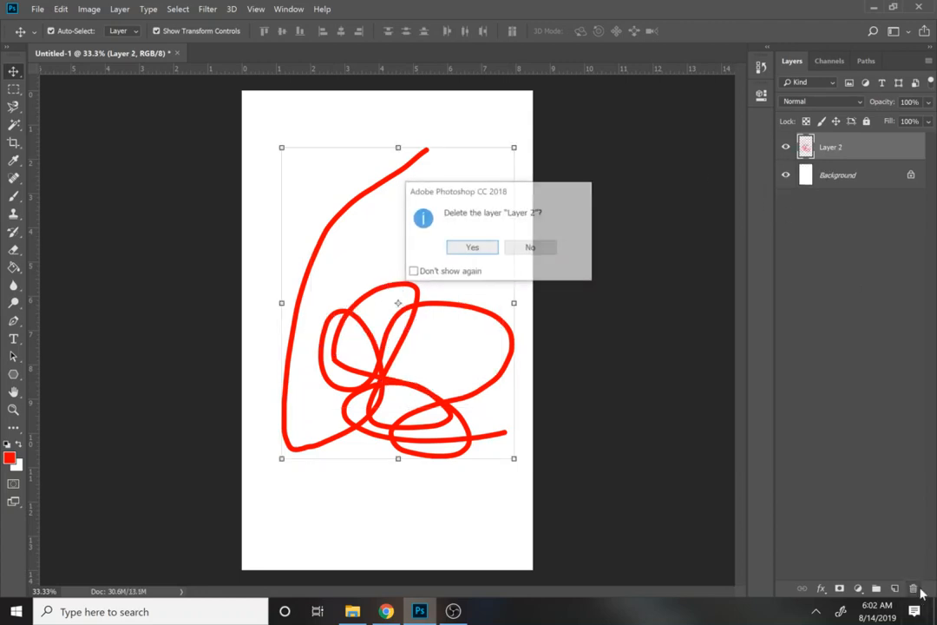
{"action": "left_click", "coordinate": [472, 247]}
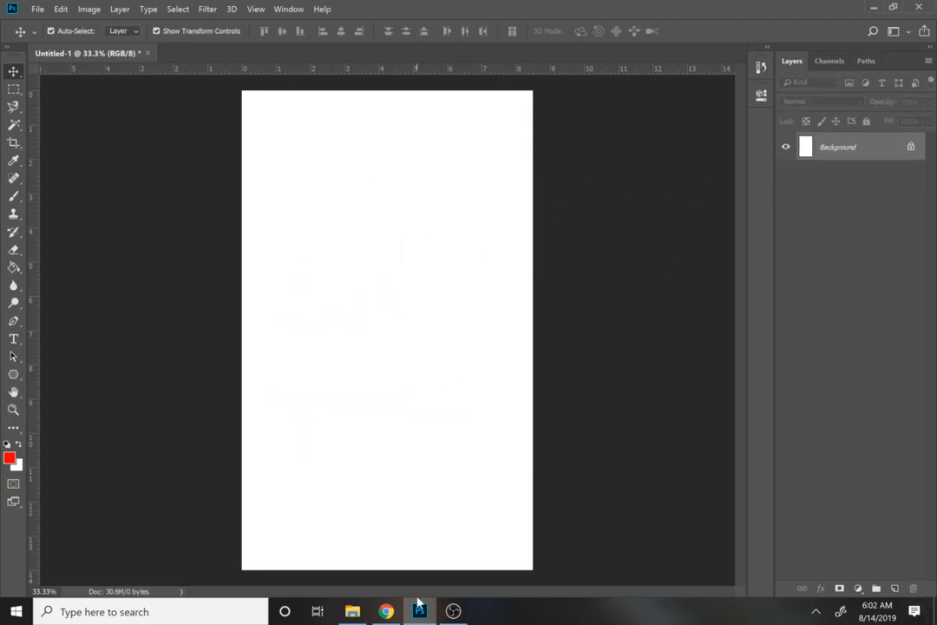
- Switch to the christmas train folder in File Explorer, show its photos as thumbnails and position the window over the document
{"action": "left_click", "coordinate": [353, 611]}
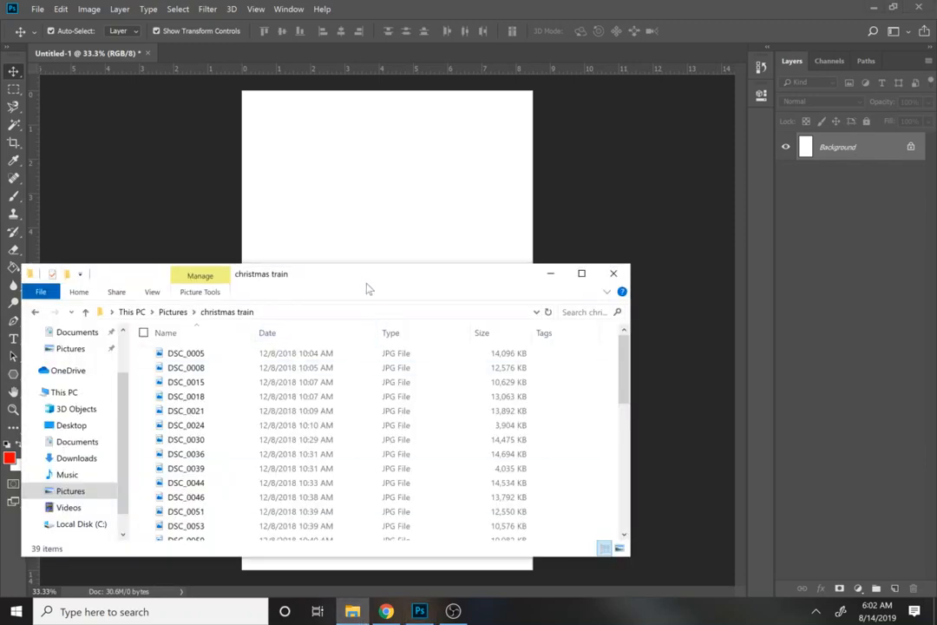
{"action": "left_click_drag", "start_coordinate": [363, 274], "coordinate": [657, 140]}
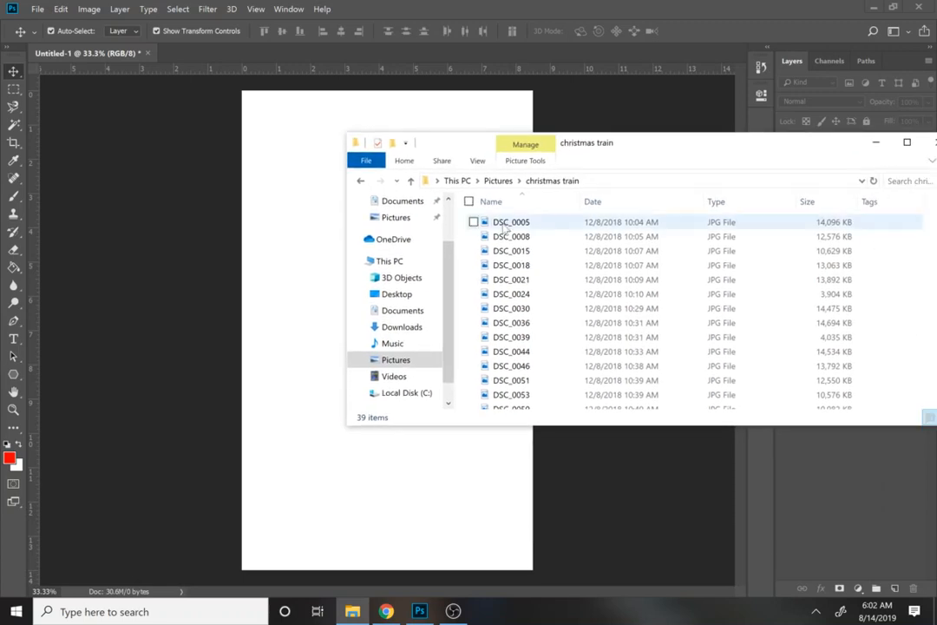
{"action": "left_click_drag", "start_coordinate": [460, 152], "coordinate": [595, 208]}
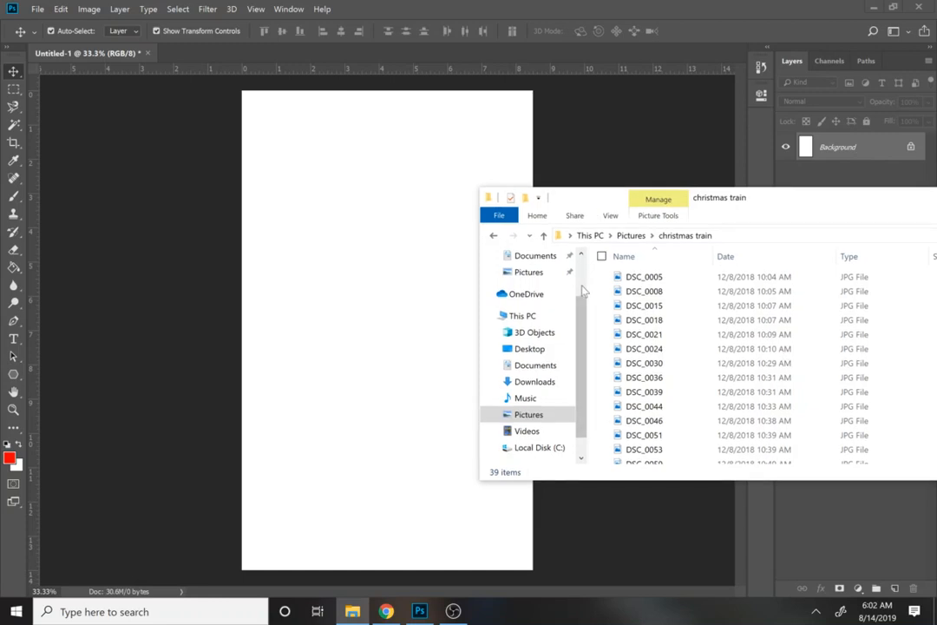
{"action": "left_click", "coordinate": [608, 219]}
{"action": "left_click", "coordinate": [595, 236]}
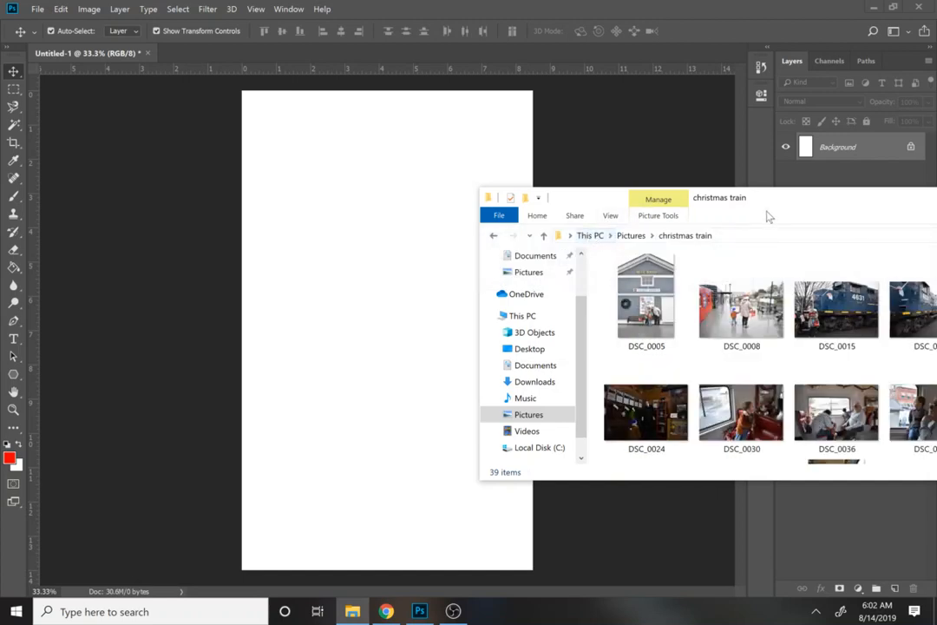
{"action": "left_click_drag", "start_coordinate": [760, 200], "coordinate": [385, 268]}
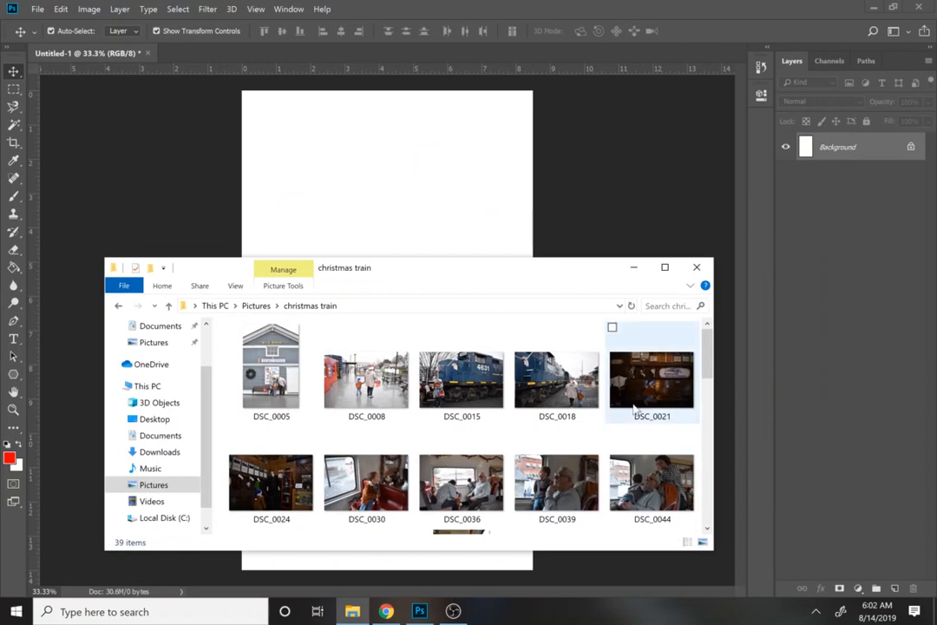
- Place the photo DSC_0015 from the folder into the document and scale it down proportionally to about 17%
{"action": "left_click", "coordinate": [468, 382]}
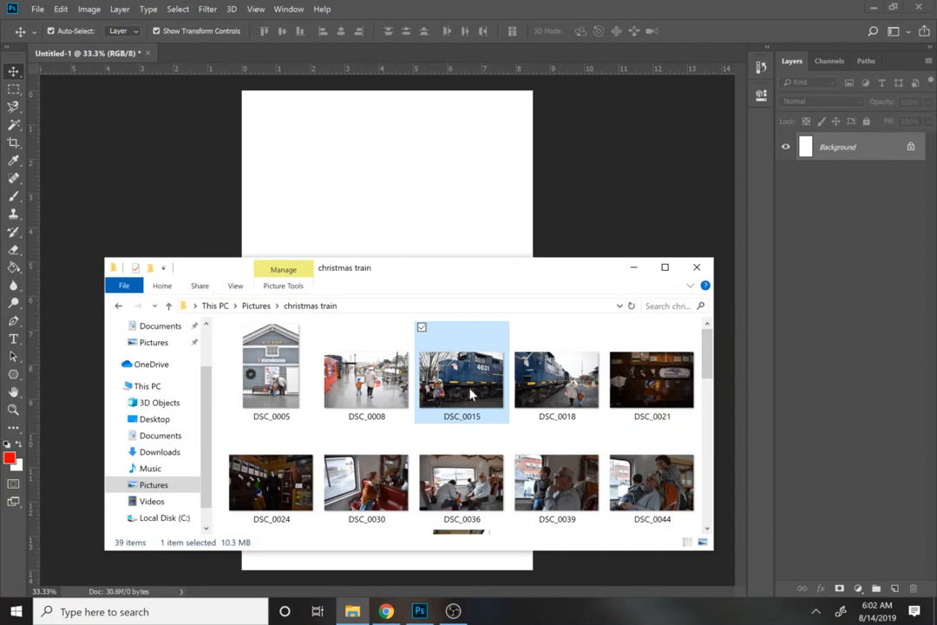
{"action": "left_click_drag", "start_coordinate": [430, 343], "coordinate": [337, 236]}
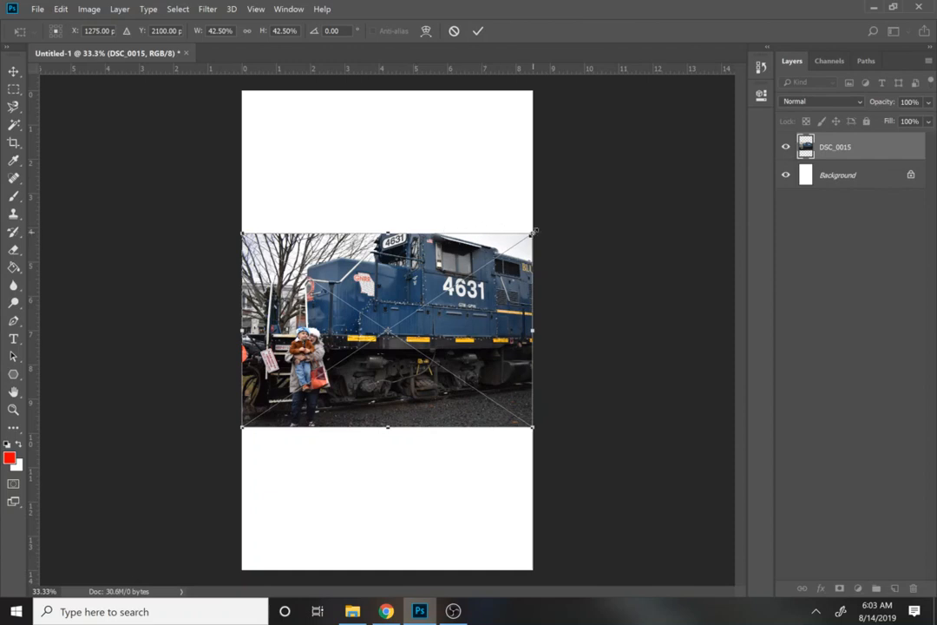
{"action": "left_click_drag", "start_coordinate": [532, 232], "coordinate": [429, 294]}
{"action": "left_click_drag", "start_coordinate": [426, 297], "coordinate": [361, 326]}
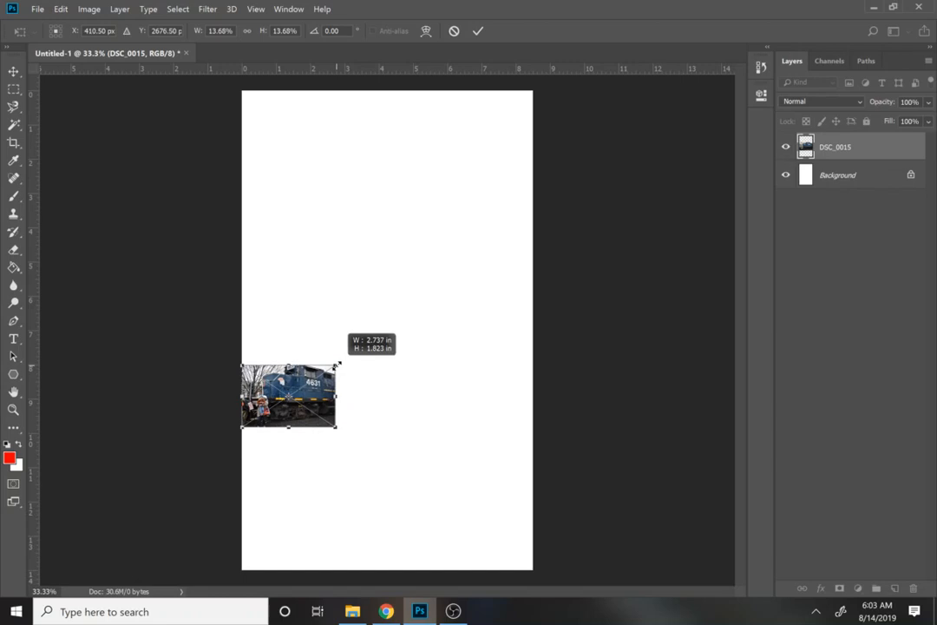
{"action": "left_click_drag", "start_coordinate": [387, 329], "coordinate": [352, 347]}
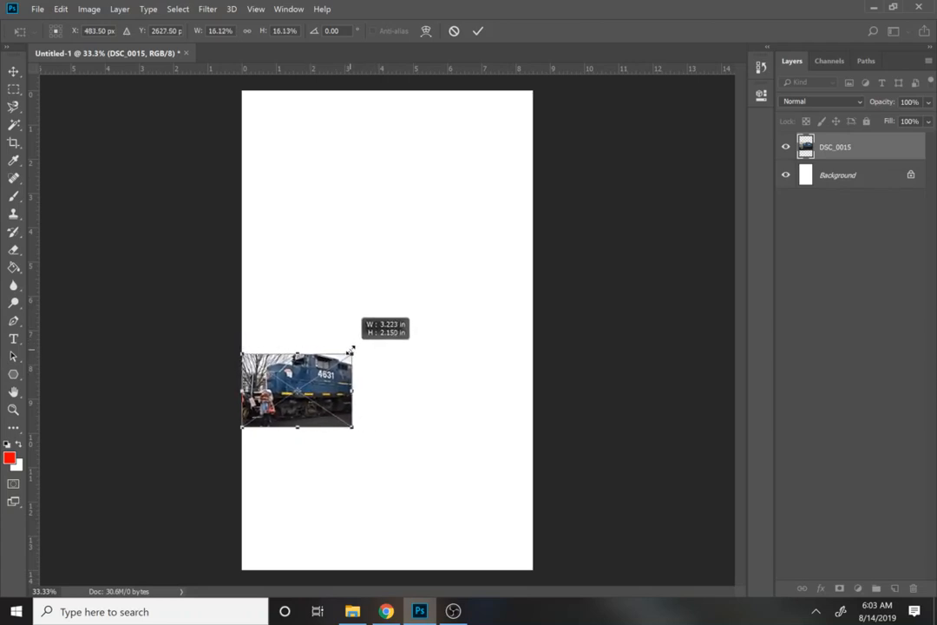
{"action": "left_click_drag", "start_coordinate": [354, 345], "coordinate": [357, 341]}
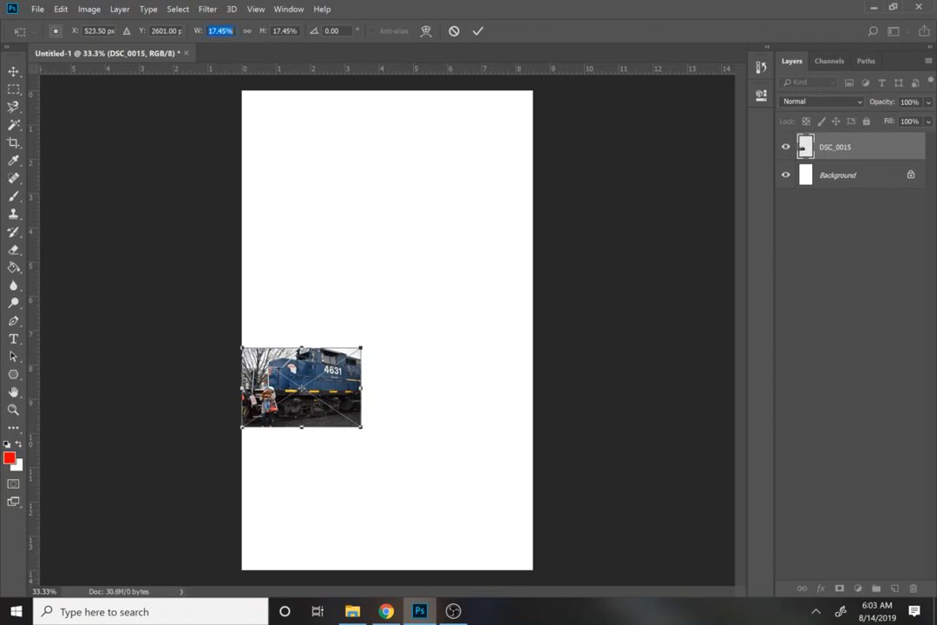
- Set the DSC_0015 photo's width to 3.5 in, commit the placement and move it near the page's upper-left corner
{"action": "left_click", "coordinate": [221, 31]}
{"action": "type", "text": "3.5"}
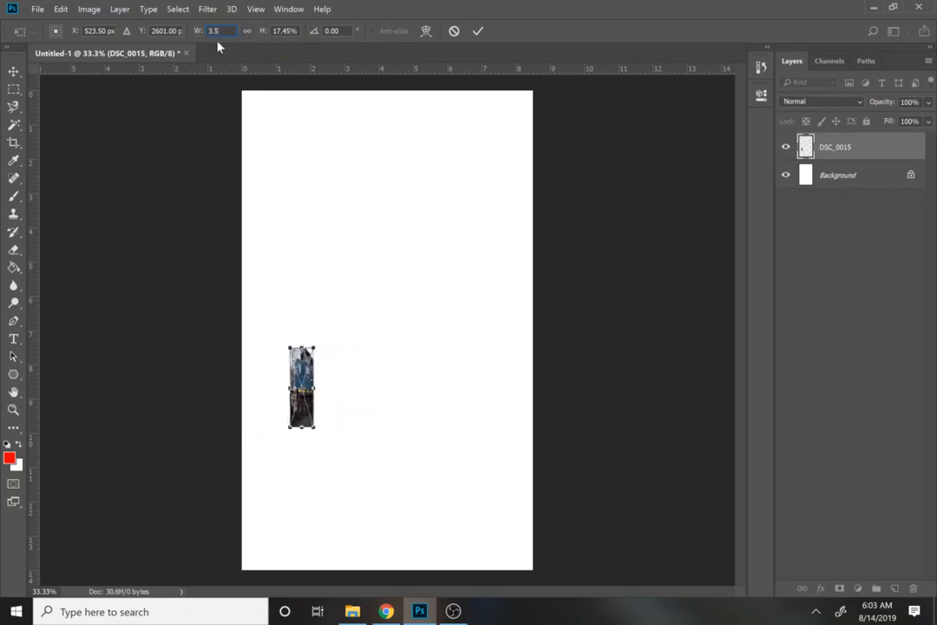
{"action": "type", "text": " in"}
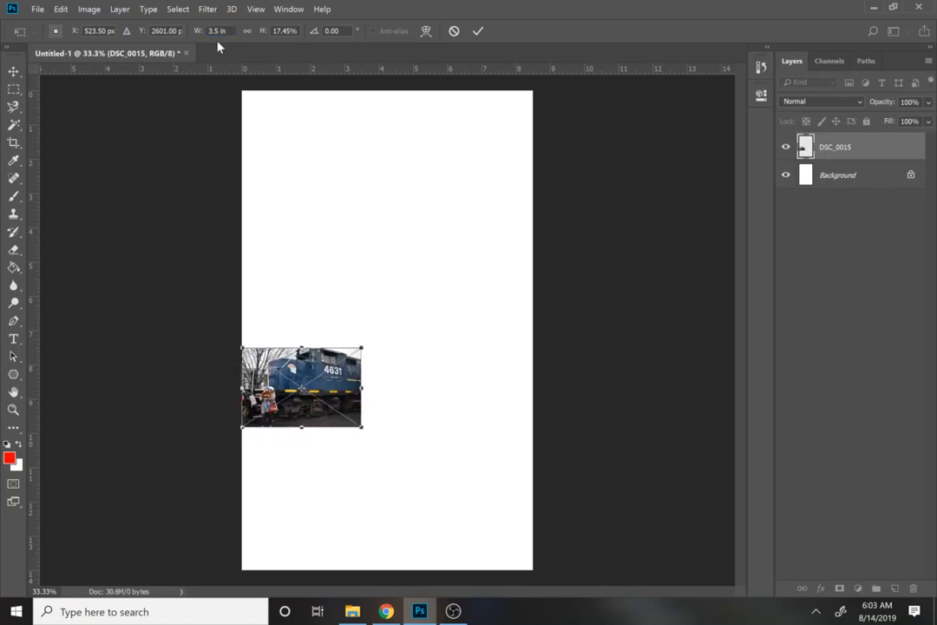
{"action": "left_click", "coordinate": [11, 70]}
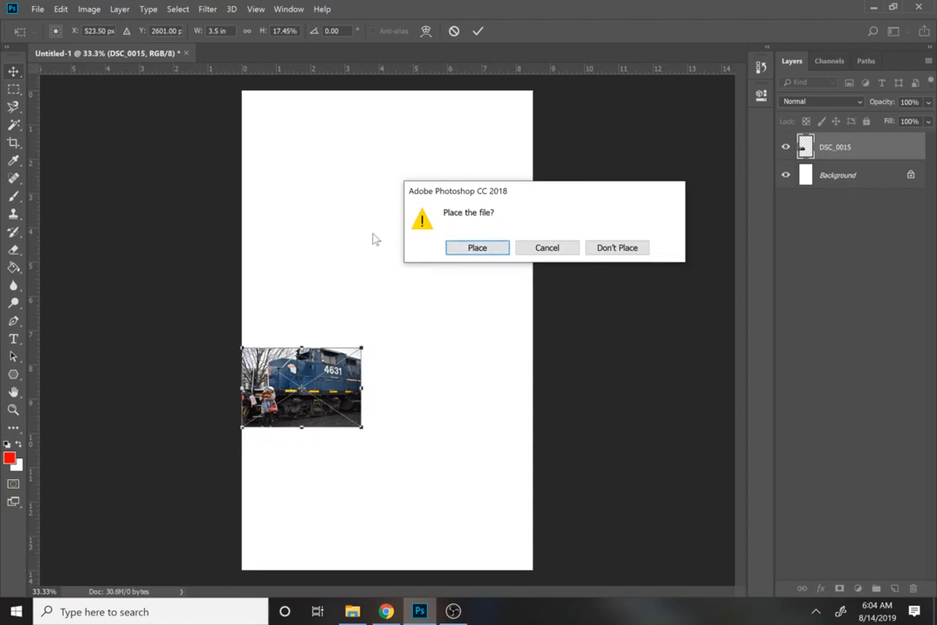
{"action": "left_click", "coordinate": [474, 248]}
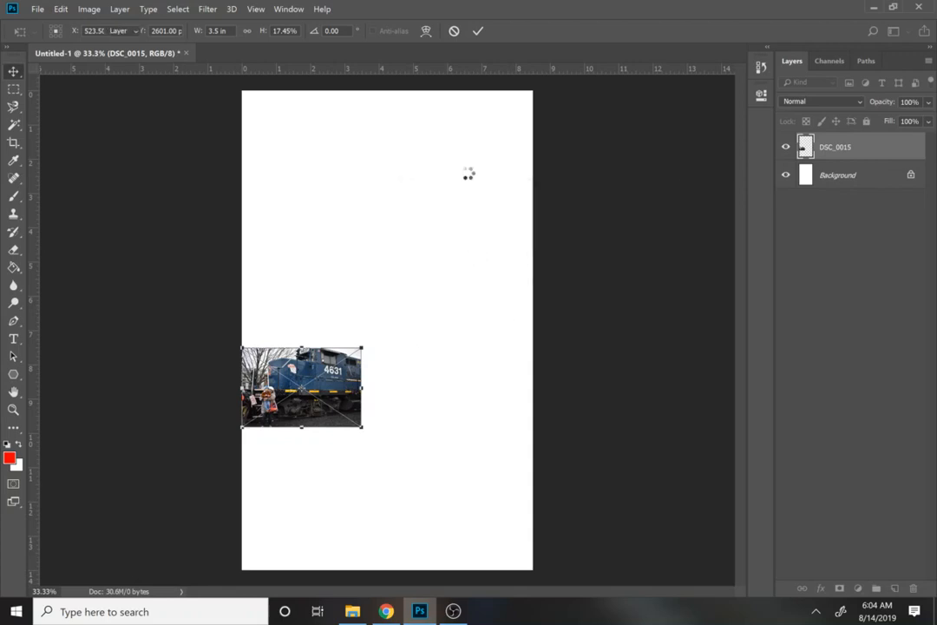
{"action": "left_click", "coordinate": [477, 30]}
{"action": "left_click_drag", "start_coordinate": [319, 396], "coordinate": [323, 187]}
{"action": "left_click", "coordinate": [335, 298]}
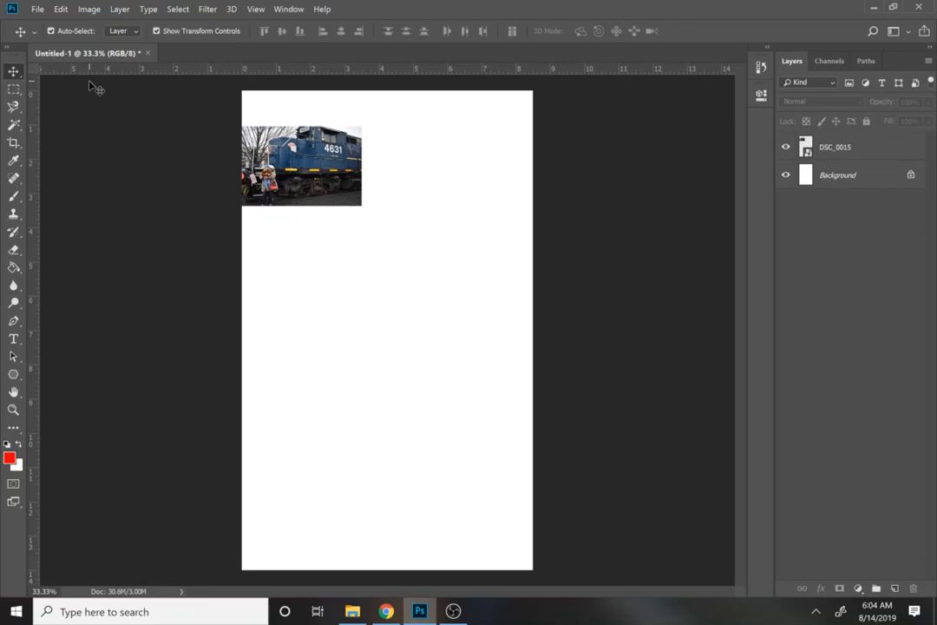
- Place the photo DSC_0008 from the christmas train folder in Pictures as an embedded file
{"action": "left_click", "coordinate": [35, 9]}
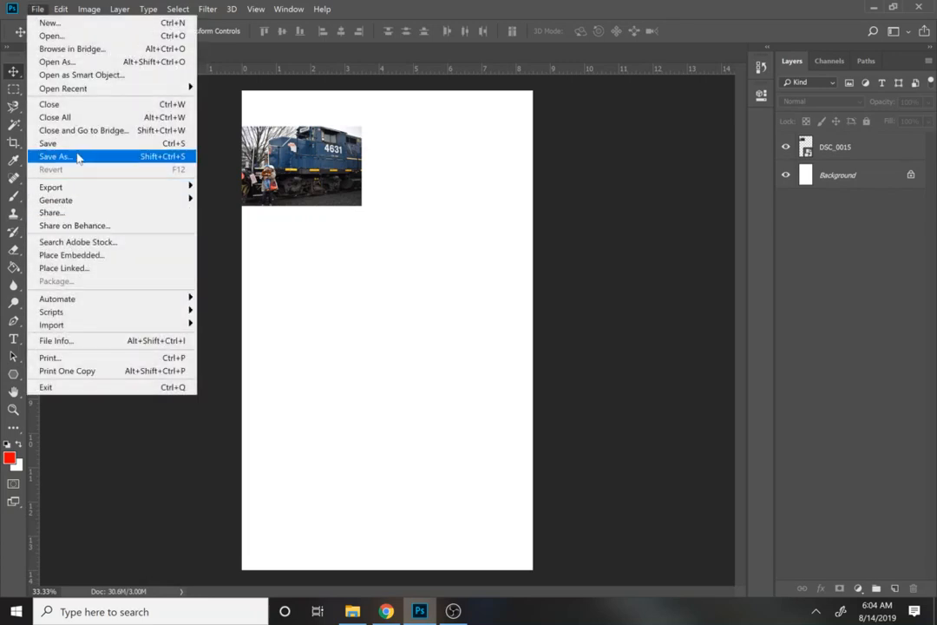
{"action": "left_click", "coordinate": [74, 255]}
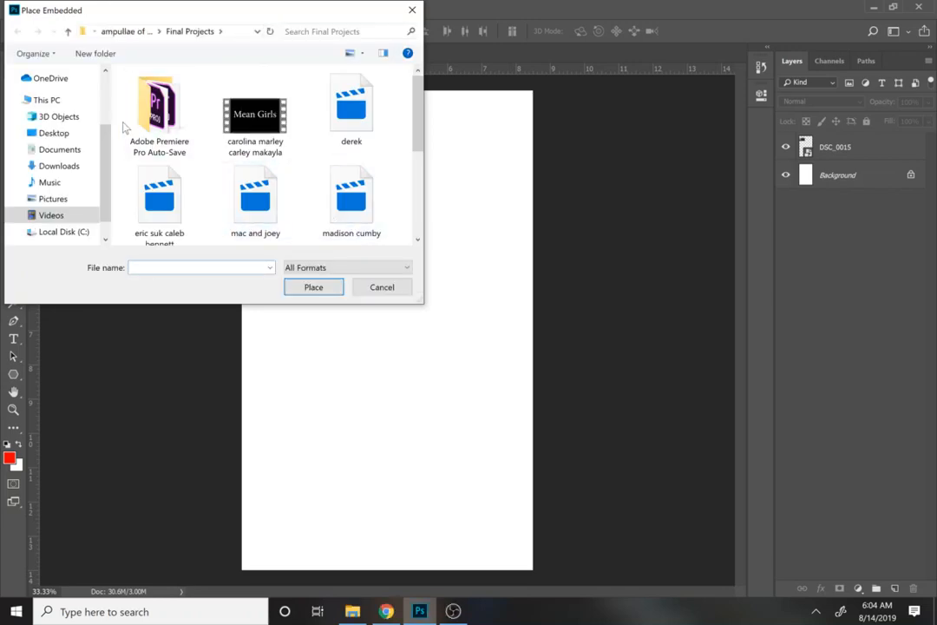
{"action": "left_click", "coordinate": [65, 202]}
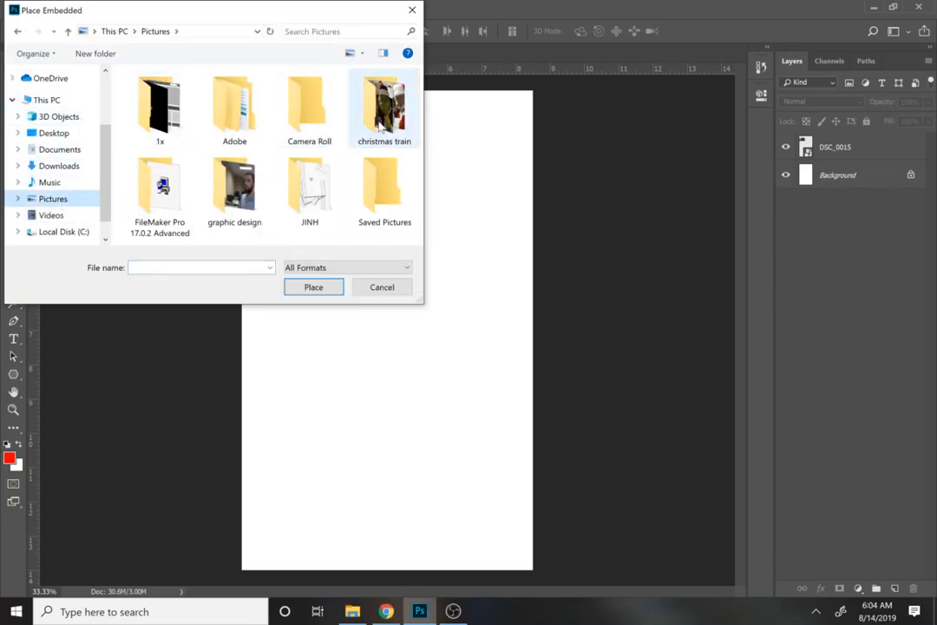
{"action": "double_click", "coordinate": [380, 128]}
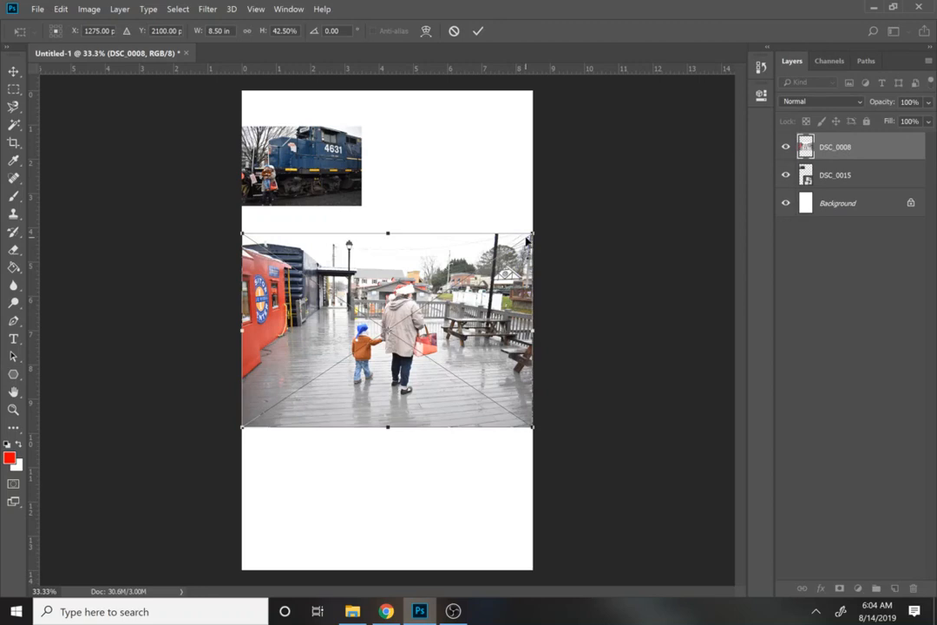
- Scale the DSC_0008 photo down to about 3.5 in wide, position it directly below the train photo and commit the placement
{"action": "left_click_drag", "start_coordinate": [535, 232], "coordinate": [335, 306]}
{"action": "left_click_drag", "start_coordinate": [320, 356], "coordinate": [319, 137]}
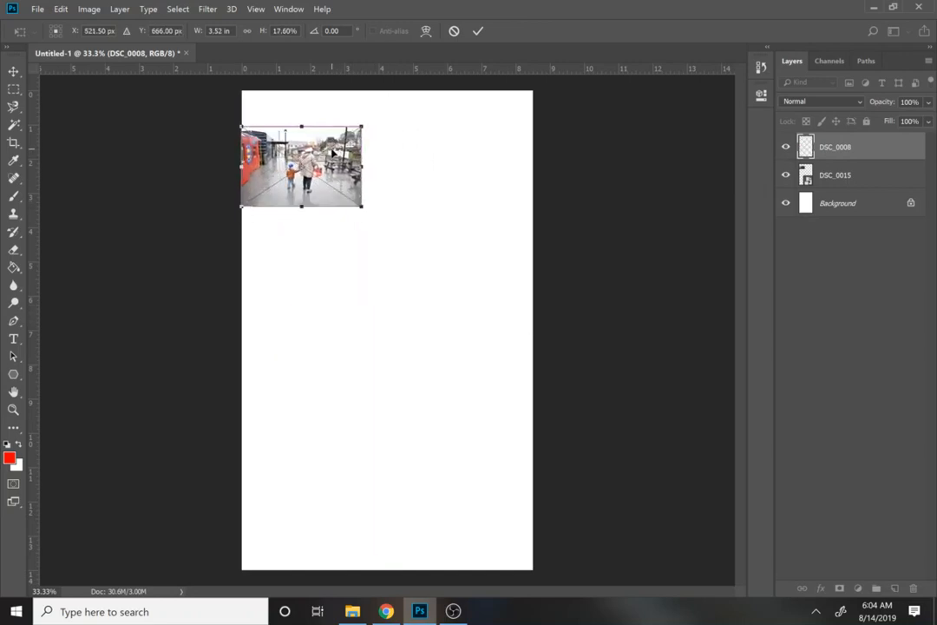
{"action": "left_click_drag", "start_coordinate": [364, 208], "coordinate": [346, 277]}
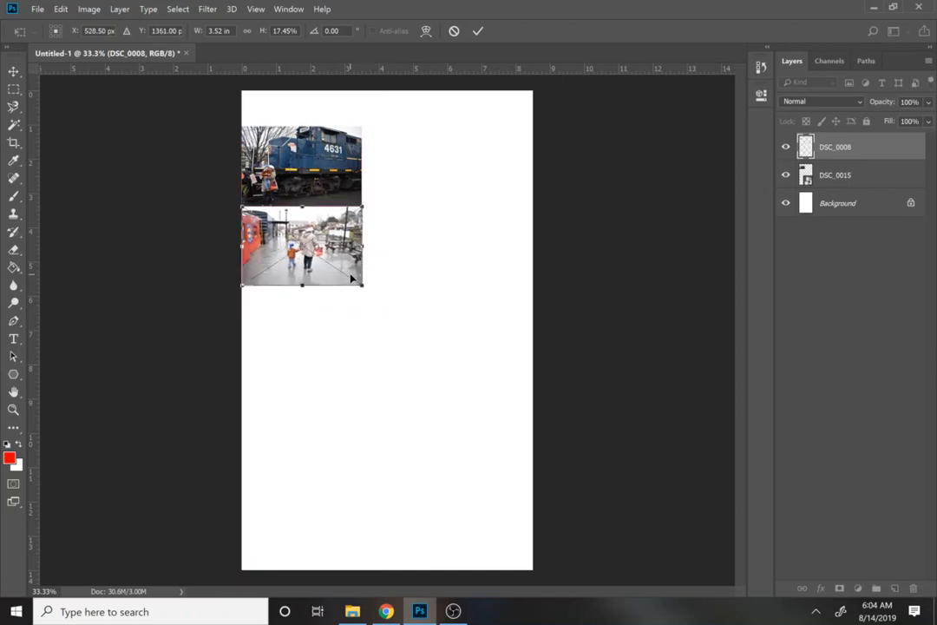
{"action": "left_click", "coordinate": [479, 31]}
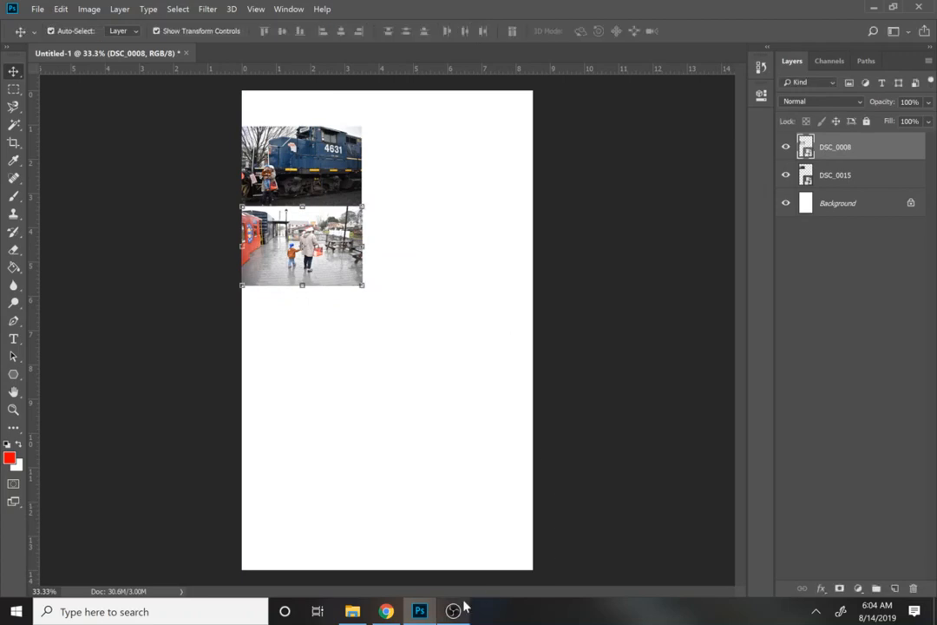
- Switch to the christmas train folder in File Explorer, select DSC_0051 and DSC_0084 and bring both into the Photoshop document
{"action": "left_click", "coordinate": [353, 611]}
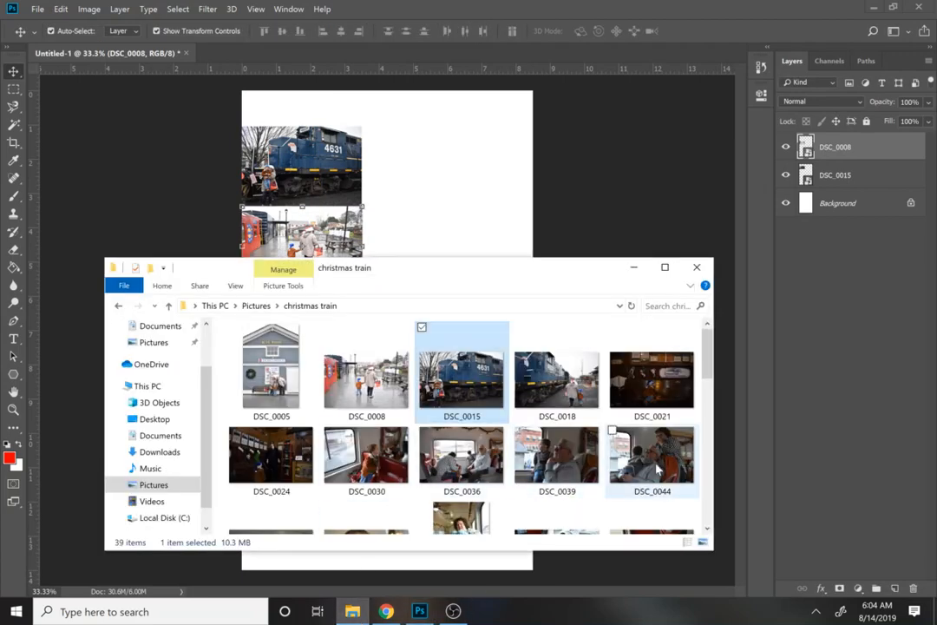
{"action": "left_click_drag", "start_coordinate": [707, 351], "coordinate": [703, 389]}
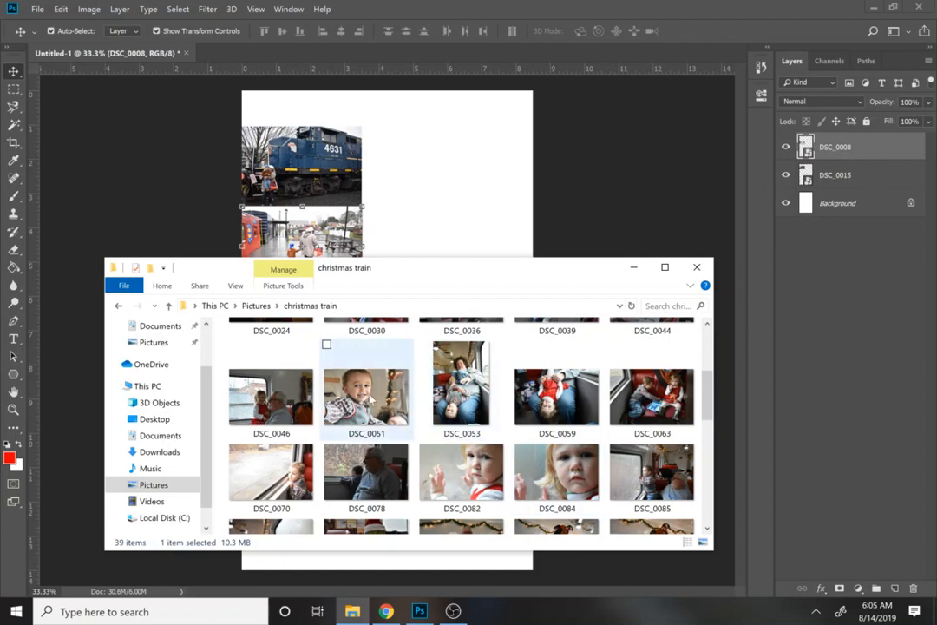
{"action": "left_click", "coordinate": [519, 451]}
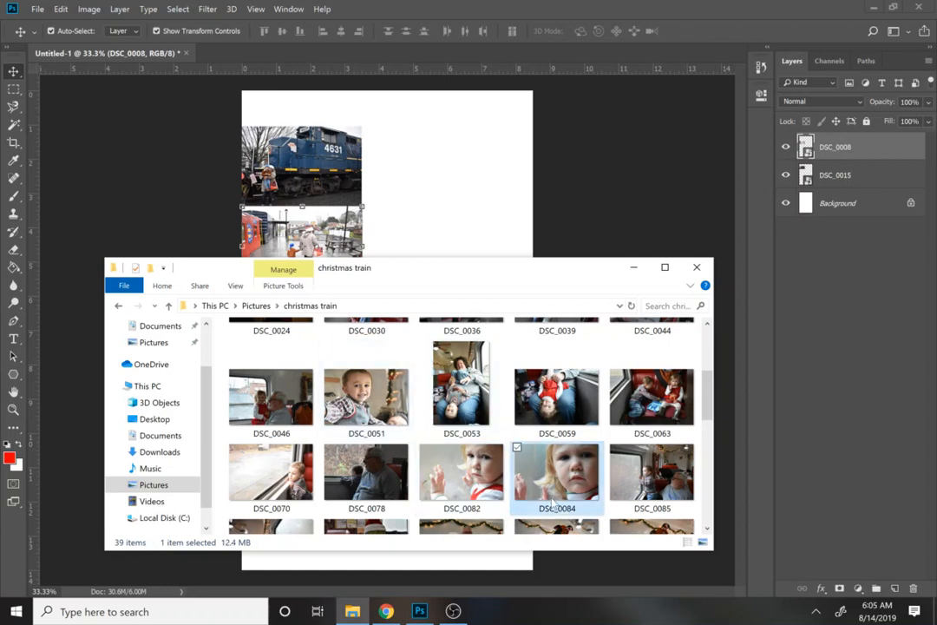
{"action": "left_click", "coordinate": [326, 344]}
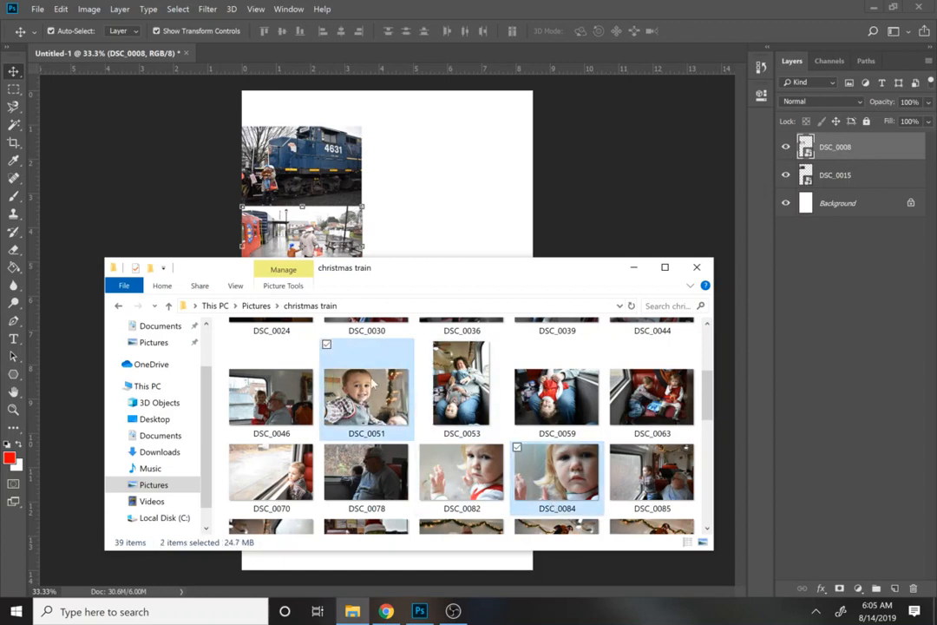
{"action": "left_click_drag", "start_coordinate": [365, 386], "coordinate": [410, 215]}
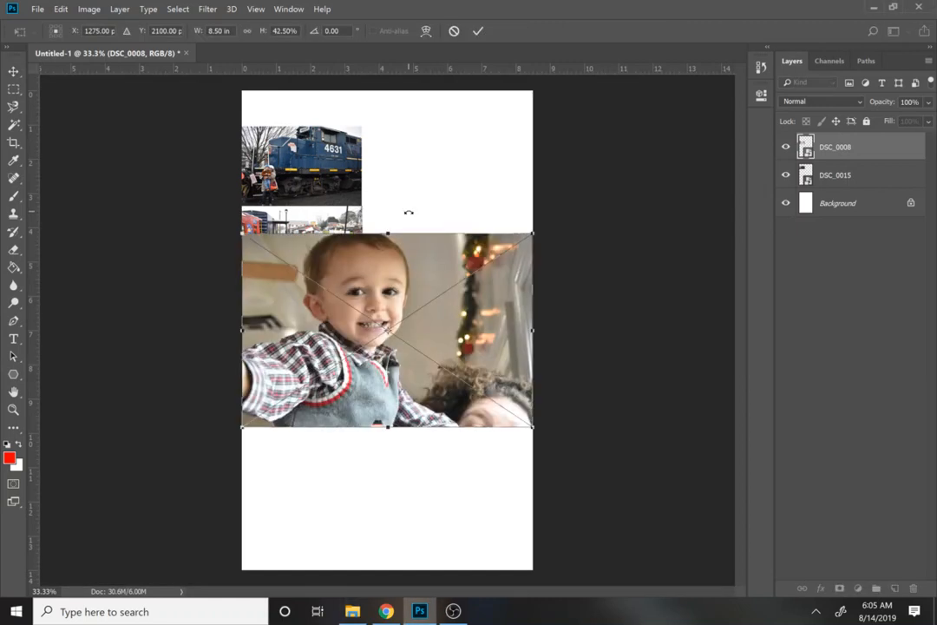
- Scale the DSC_0051 and DSC_0084 photos down to about 3.5 in wide each and commit their placement
{"action": "left_click_drag", "start_coordinate": [532, 234], "coordinate": [350, 334]}
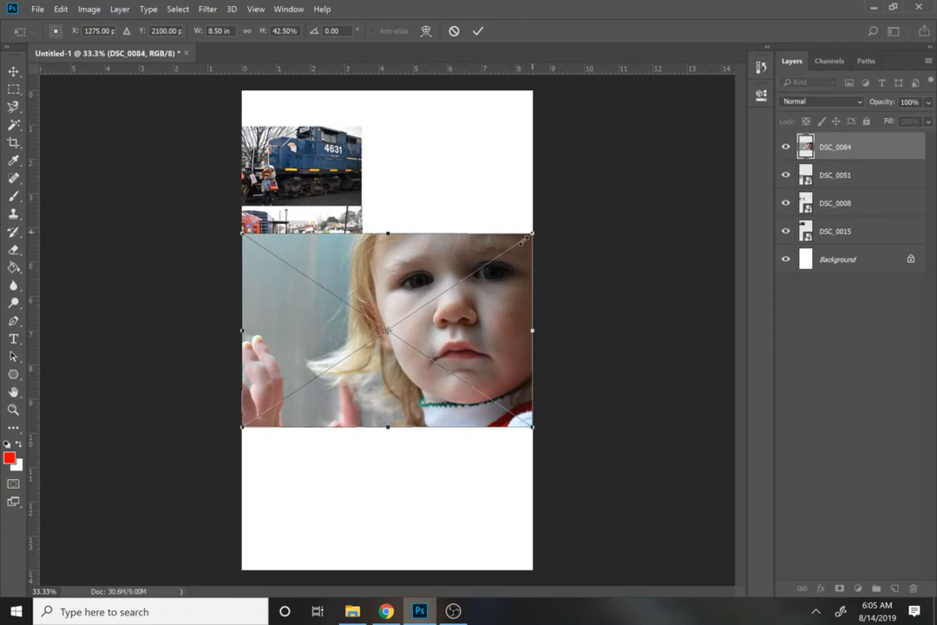
{"action": "left_click_drag", "start_coordinate": [522, 239], "coordinate": [363, 345]}
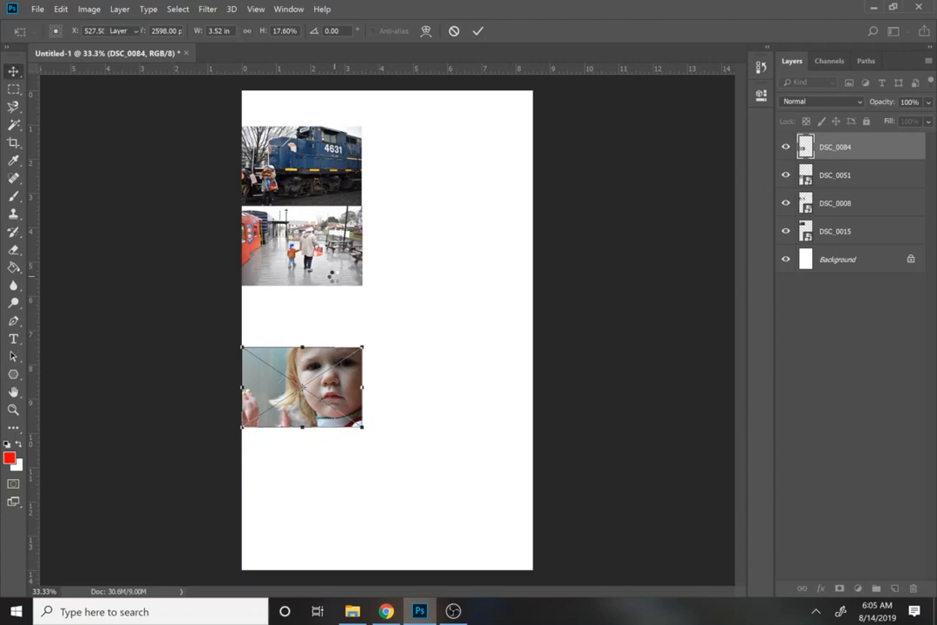
{"action": "key", "text": "Return"}
- Arrange the photos in a column along the page's left side, ordered DSC_0015, DSC_0008, DSC_0084 and DSC_0051 from top to bottom
{"action": "left_click_drag", "start_coordinate": [343, 392], "coordinate": [492, 284]}
{"action": "left_click_drag", "start_coordinate": [331, 402], "coordinate": [337, 543]}
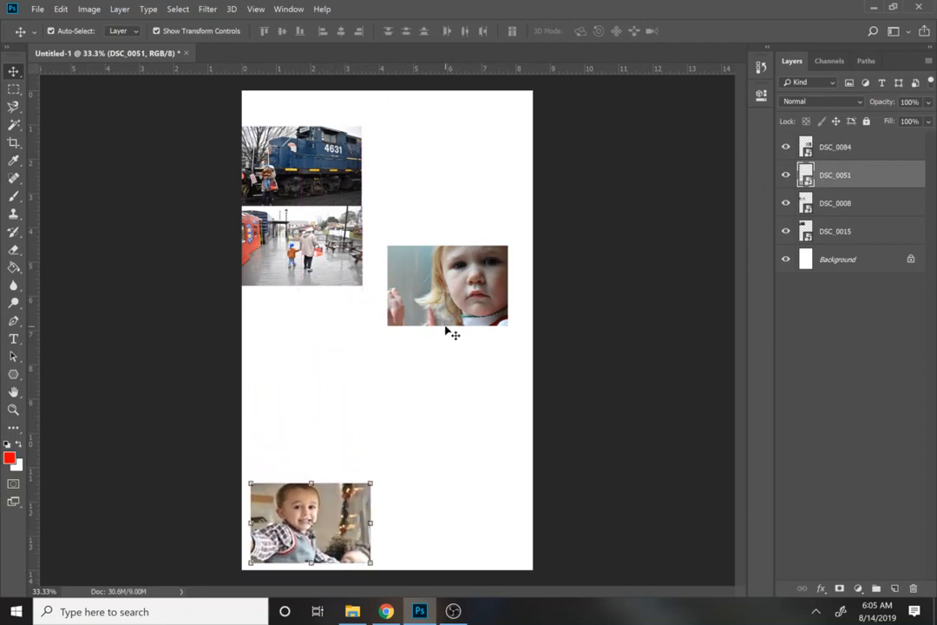
{"action": "left_click_drag", "start_coordinate": [448, 329], "coordinate": [308, 471]}
{"action": "left_click_drag", "start_coordinate": [328, 282], "coordinate": [340, 371]}
{"action": "left_click_drag", "start_coordinate": [328, 208], "coordinate": [340, 276]}
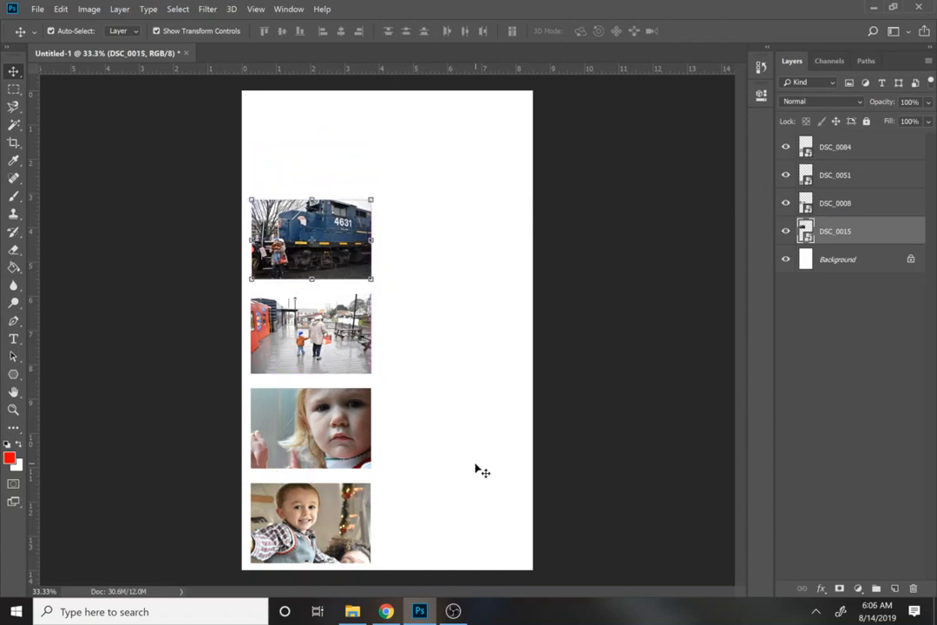
- Nudge the four photos upward one by one to even out the vertical gaps in the column
{"action": "left_click_drag", "start_coordinate": [432, 541], "coordinate": [428, 485]}
{"action": "mouse_move", "coordinate": [362, 257]}
{"action": "left_mouse_down"}
{"action": "mouse_move", "coordinate": [361, 238]}
{"action": "mouse_move", "coordinate": [358, 250]}
{"action": "left_mouse_up"}
{"action": "left_click_drag", "start_coordinate": [356, 310], "coordinate": [356, 302]}
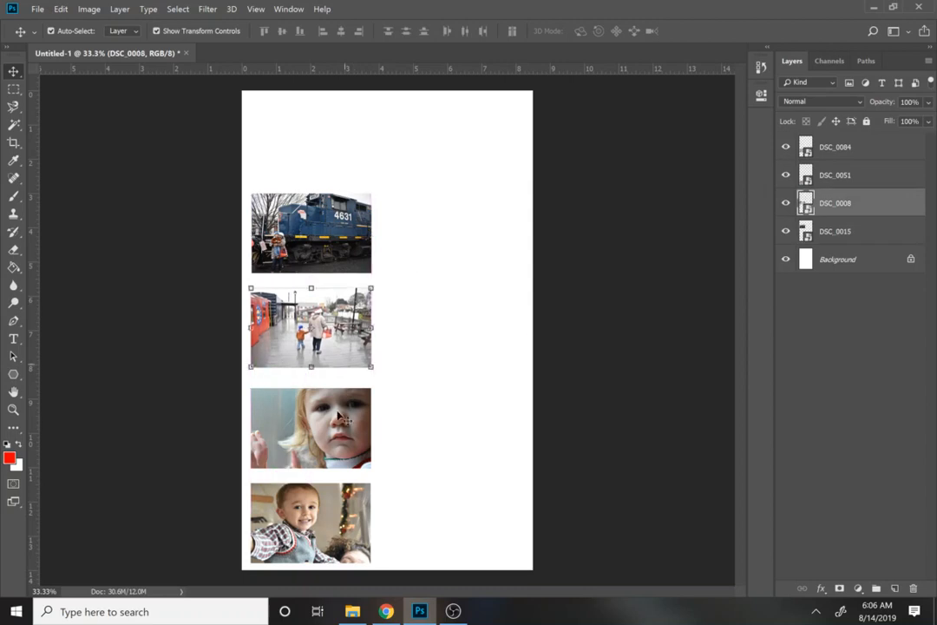
{"action": "left_click_drag", "start_coordinate": [338, 431], "coordinate": [337, 427]}
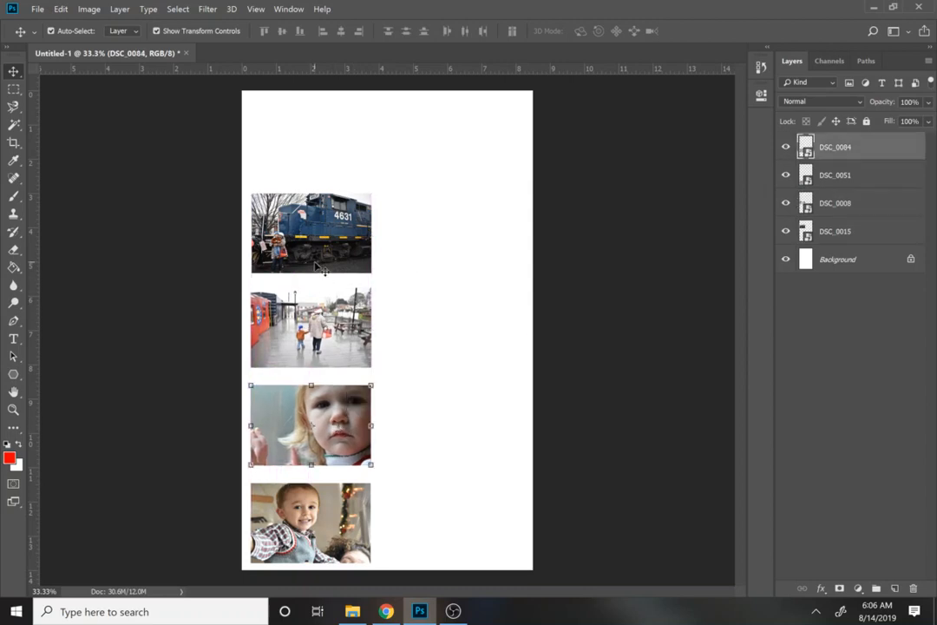
{"action": "left_click_drag", "start_coordinate": [321, 267], "coordinate": [321, 246]}
{"action": "left_click_drag", "start_coordinate": [318, 321], "coordinate": [319, 301]}
{"action": "left_click_drag", "start_coordinate": [314, 418], "coordinate": [313, 404]}
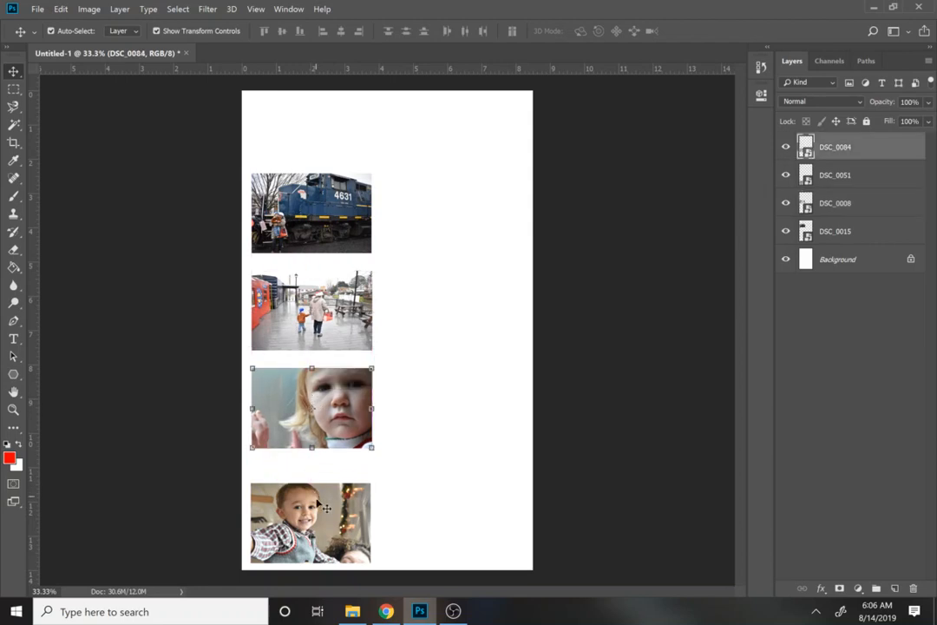
{"action": "left_click_drag", "start_coordinate": [322, 521], "coordinate": [321, 504]}
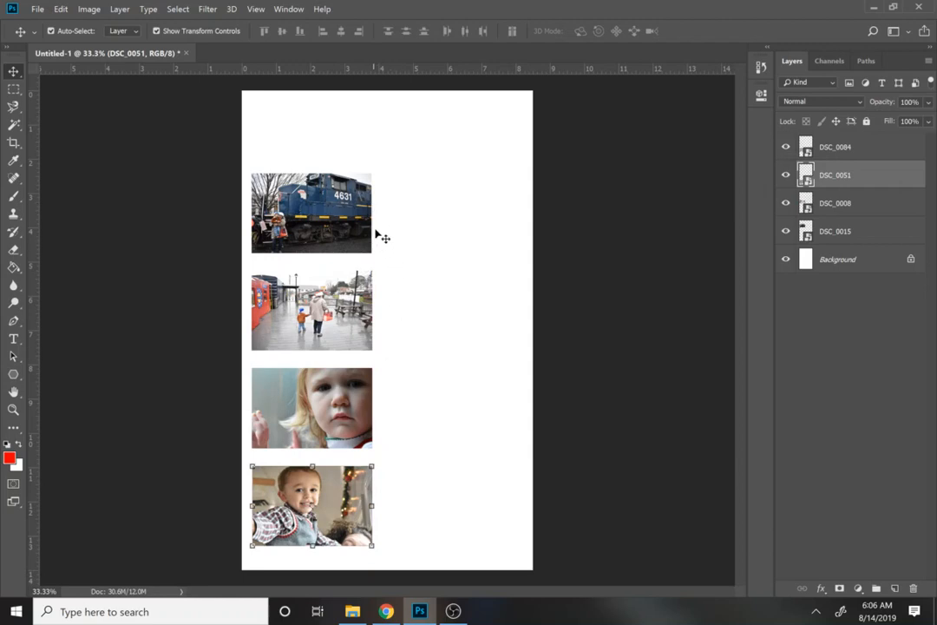
- Select all four photos together, move them down about 0.24 in as a group and deselect them
{"action": "left_click_drag", "start_coordinate": [477, 552], "coordinate": [291, 226]}
{"action": "left_click_drag", "start_coordinate": [290, 220], "coordinate": [290, 214]}
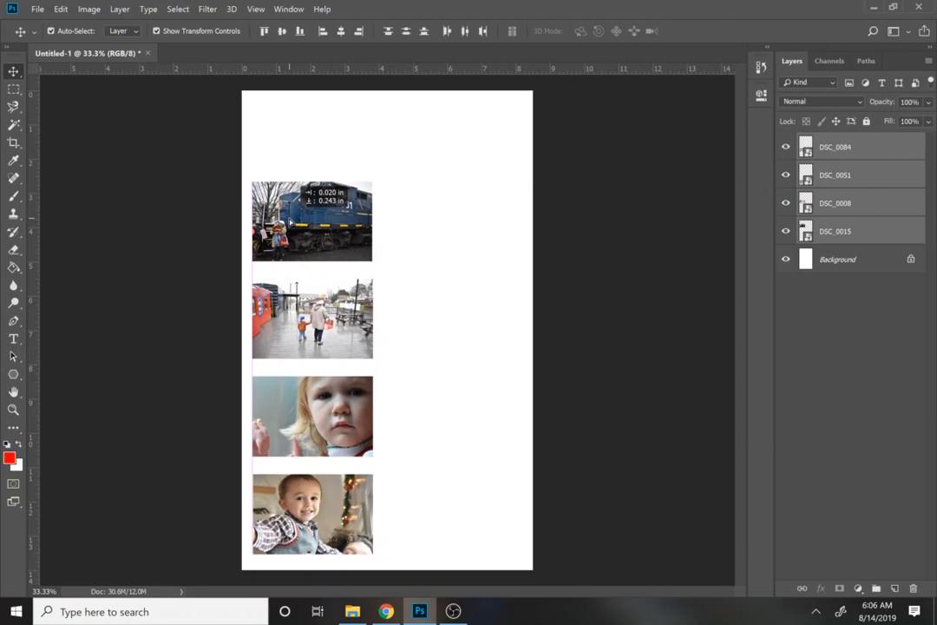
{"action": "left_click", "coordinate": [460, 388]}
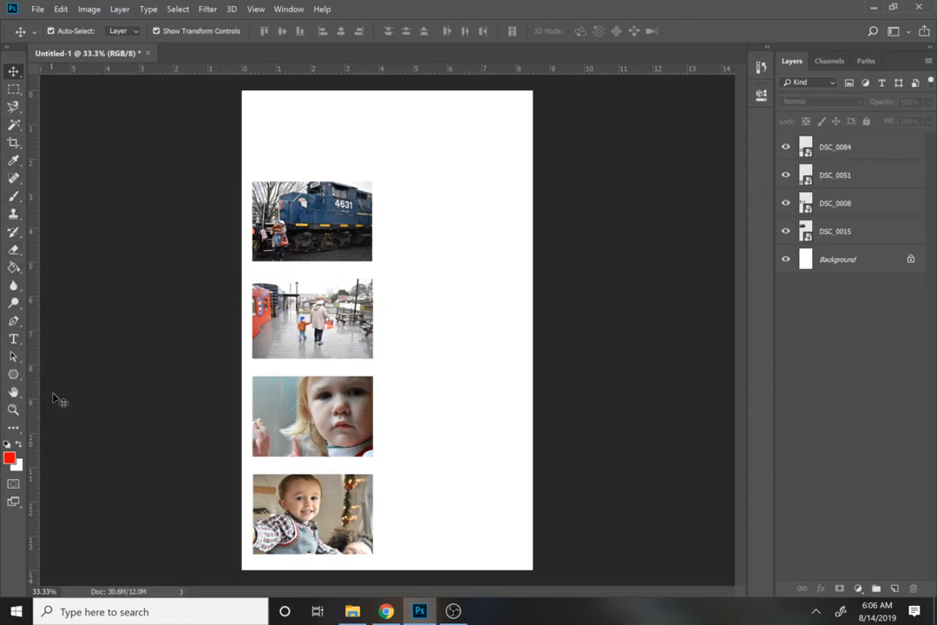
- Add the 72 pt title text PHOTO SPREAD above the photo column, with its text layer directly above the DSC_0015 layer
{"action": "left_click", "coordinate": [13, 339]}
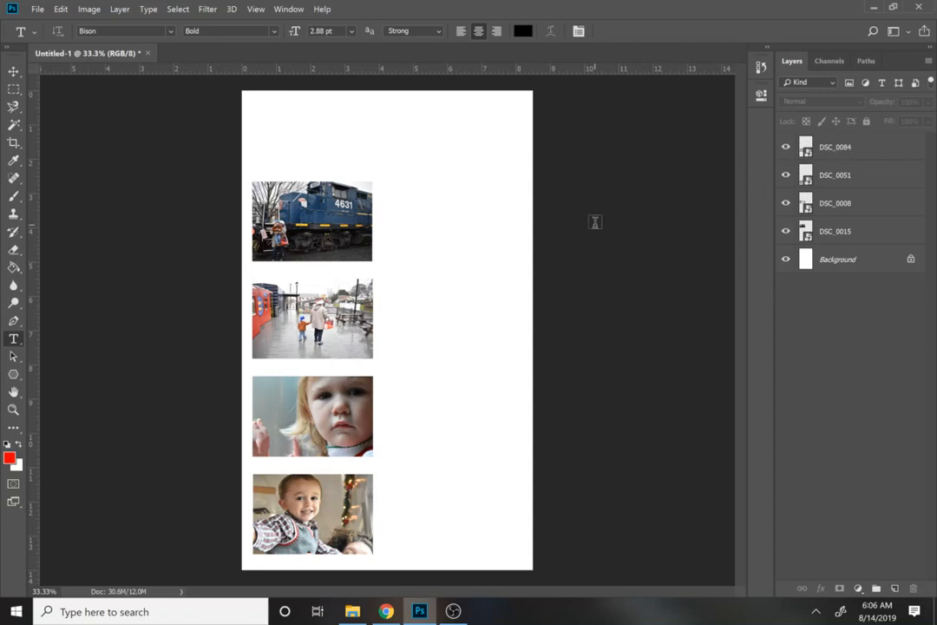
{"action": "left_click", "coordinate": [820, 148]}
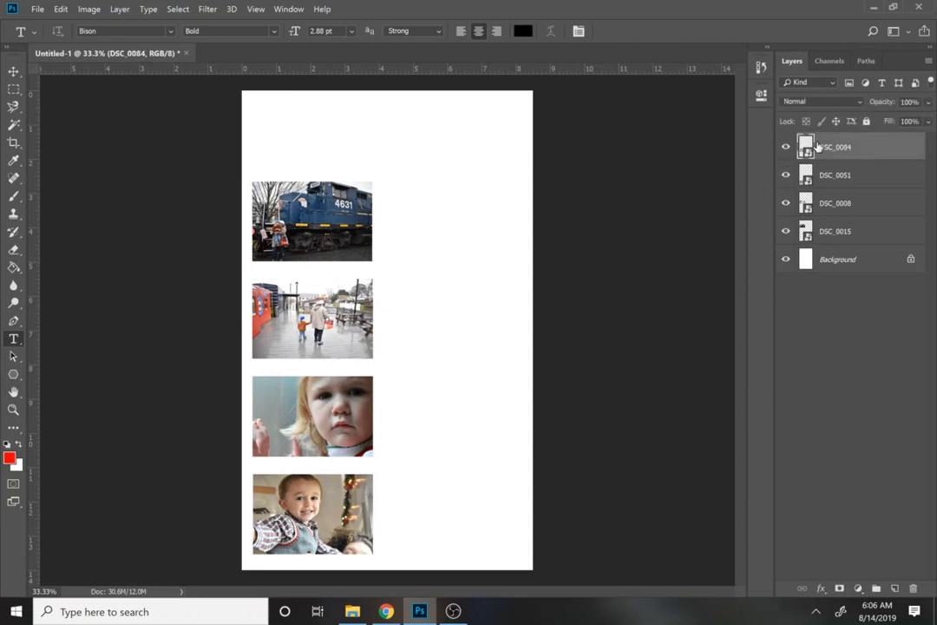
{"action": "left_click", "coordinate": [829, 178]}
{"action": "left_click", "coordinate": [833, 205]}
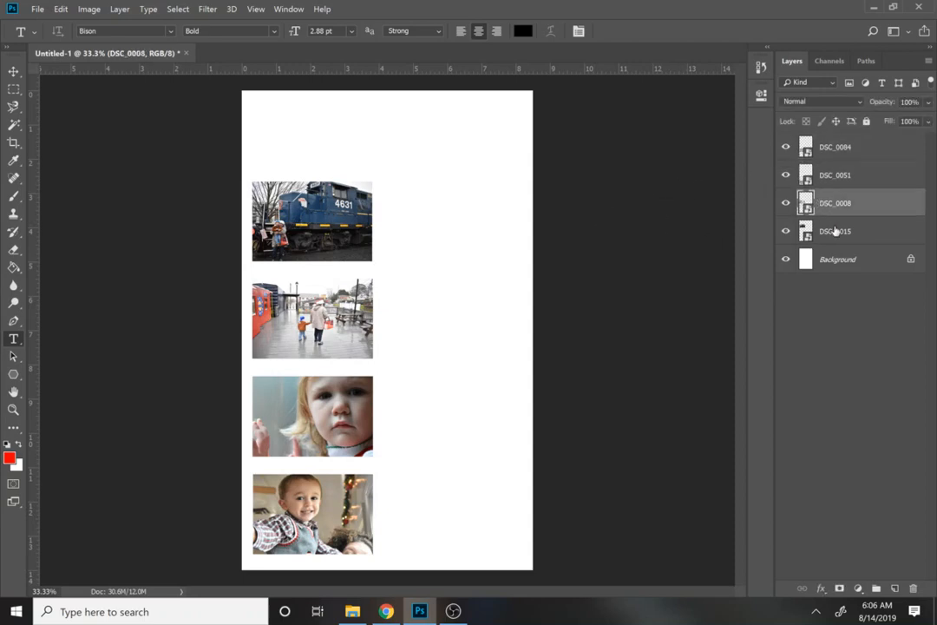
{"action": "left_click", "coordinate": [835, 243]}
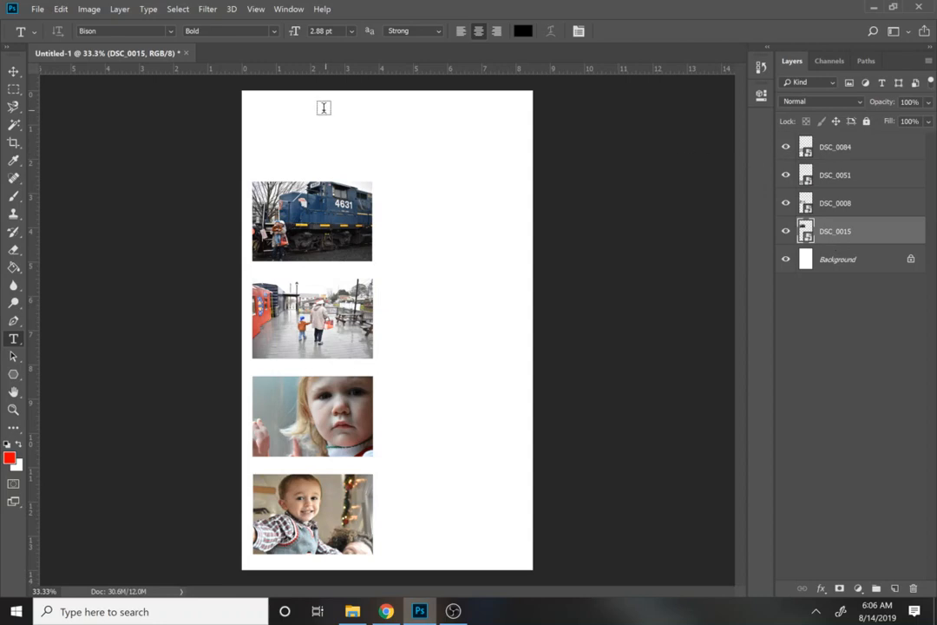
{"action": "left_click", "coordinate": [294, 139]}
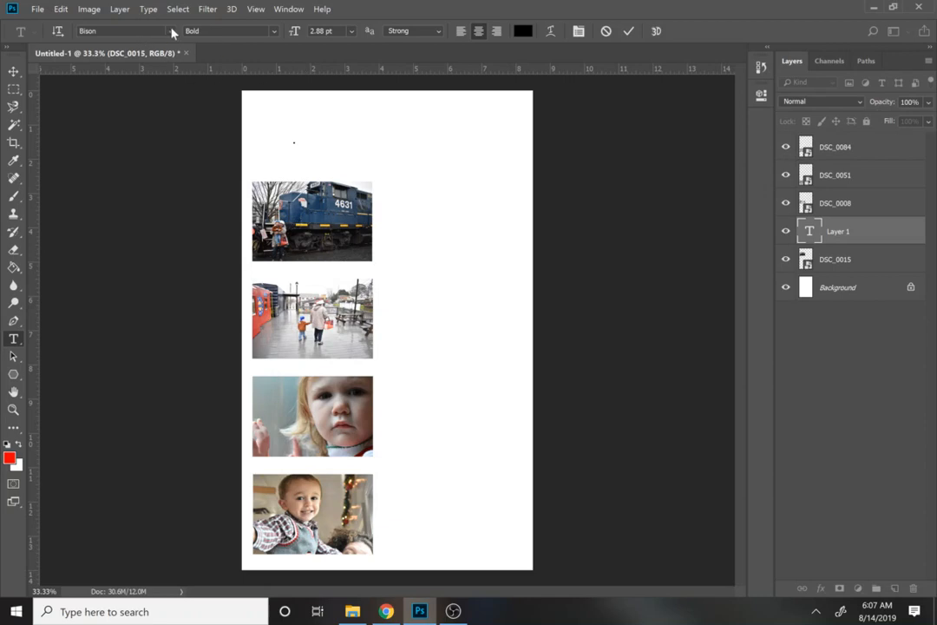
{"action": "left_click", "coordinate": [351, 30]}
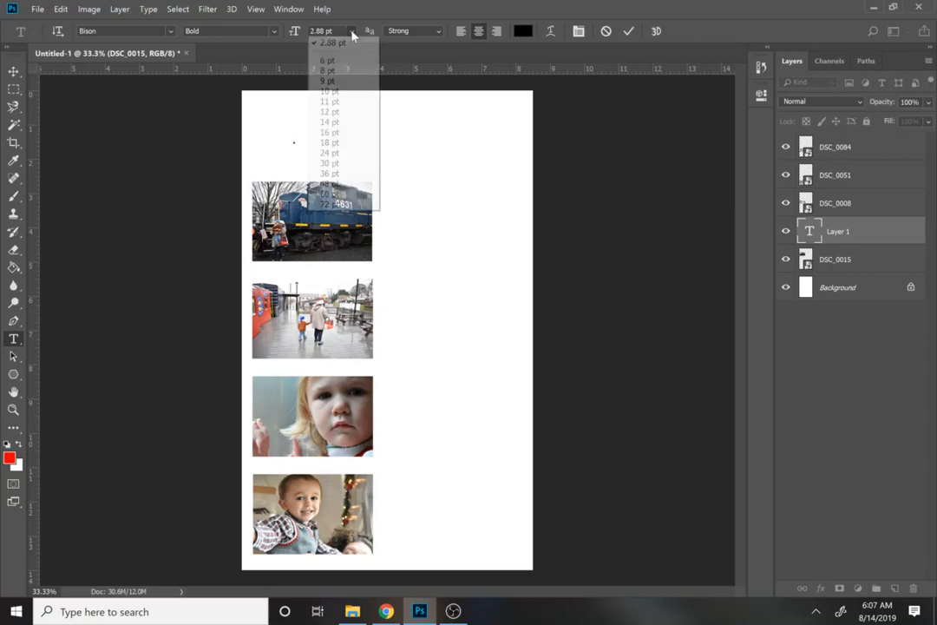
{"action": "left_click", "coordinate": [329, 205]}
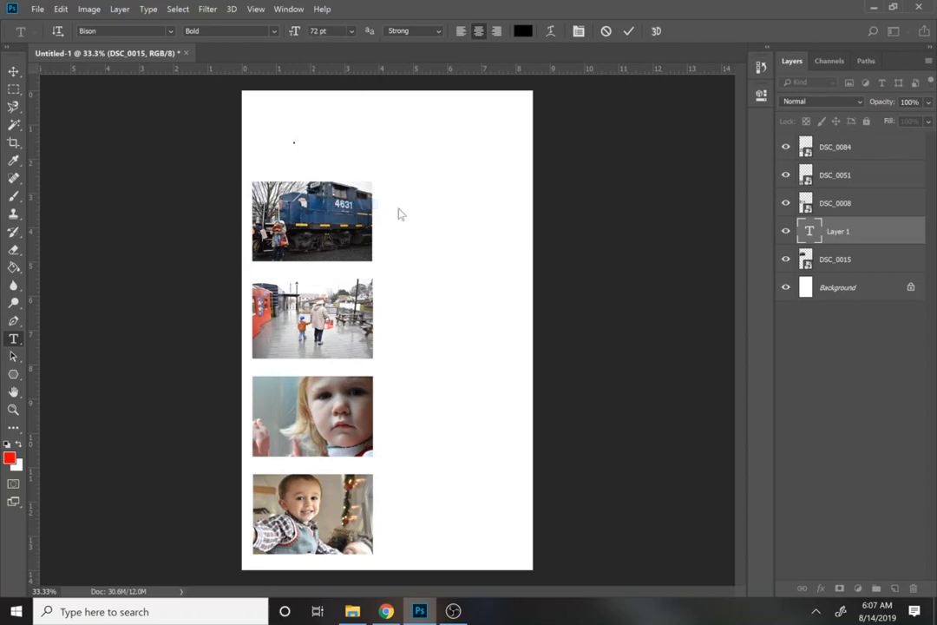
{"action": "type", "text": "PHOT"}
{"action": "type", "text": "O SPREAD"}
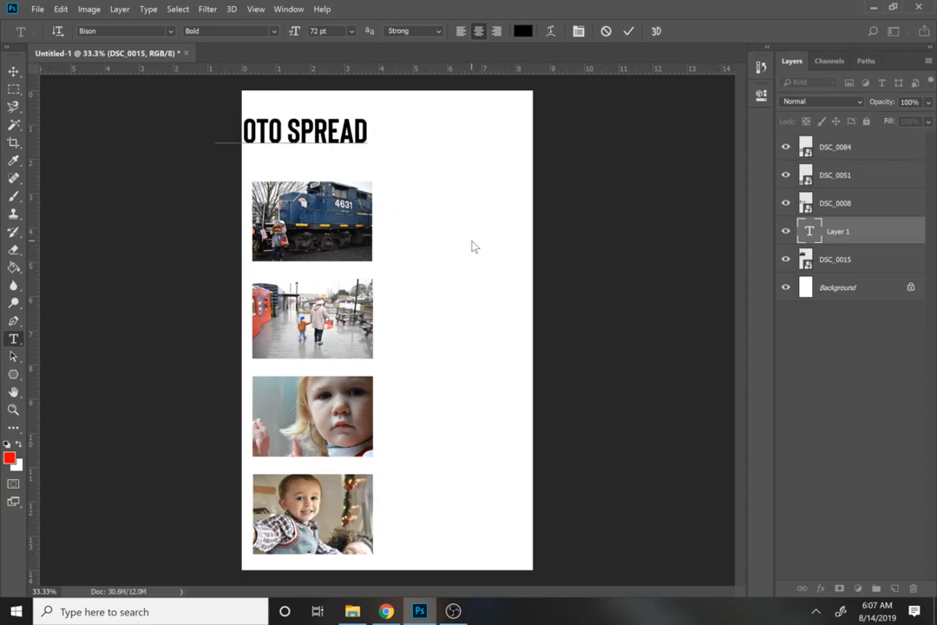
- Complete the title as PHOTO SPREAD 1 and move it near the page top, aligned with the photos' left edge
{"action": "type", "text": " 1"}
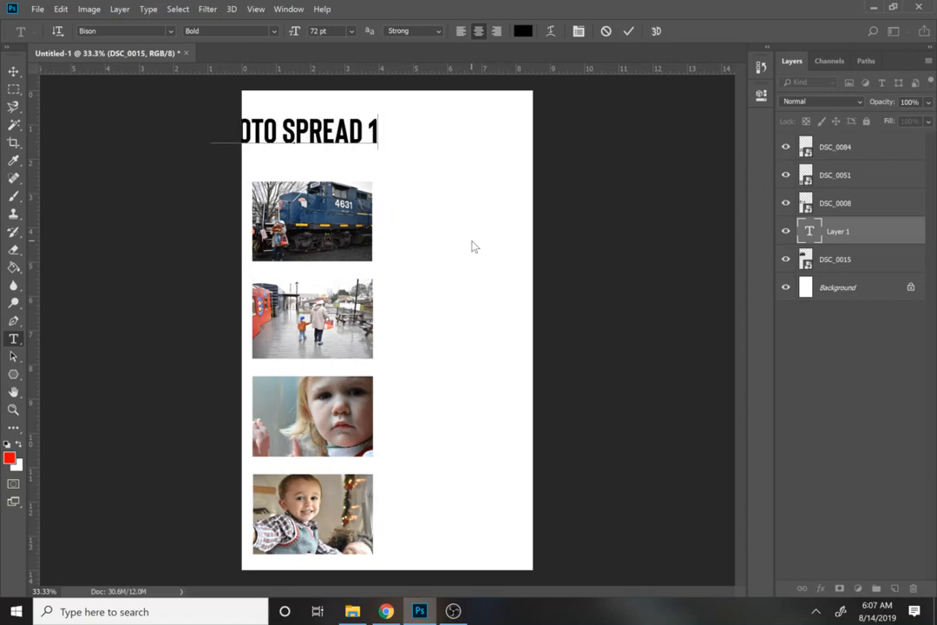
{"action": "left_click", "coordinate": [14, 72]}
{"action": "left_click_drag", "start_coordinate": [347, 136], "coordinate": [390, 123]}
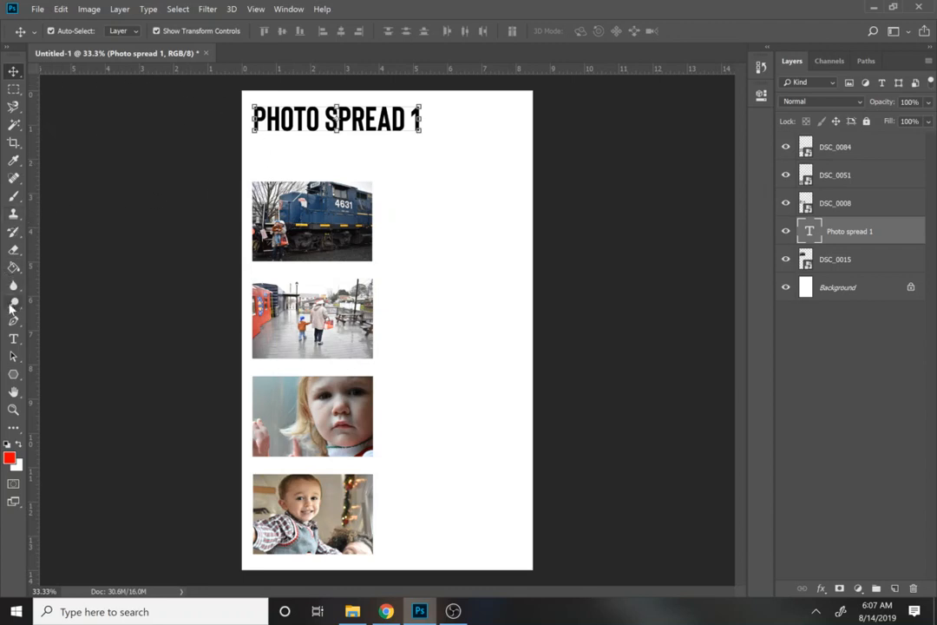
- Add the author's name as 36 pt text between the title and the train photo, aligned with the photos' left edge
{"action": "left_click", "coordinate": [13, 339]}
{"action": "left_click", "coordinate": [264, 164]}
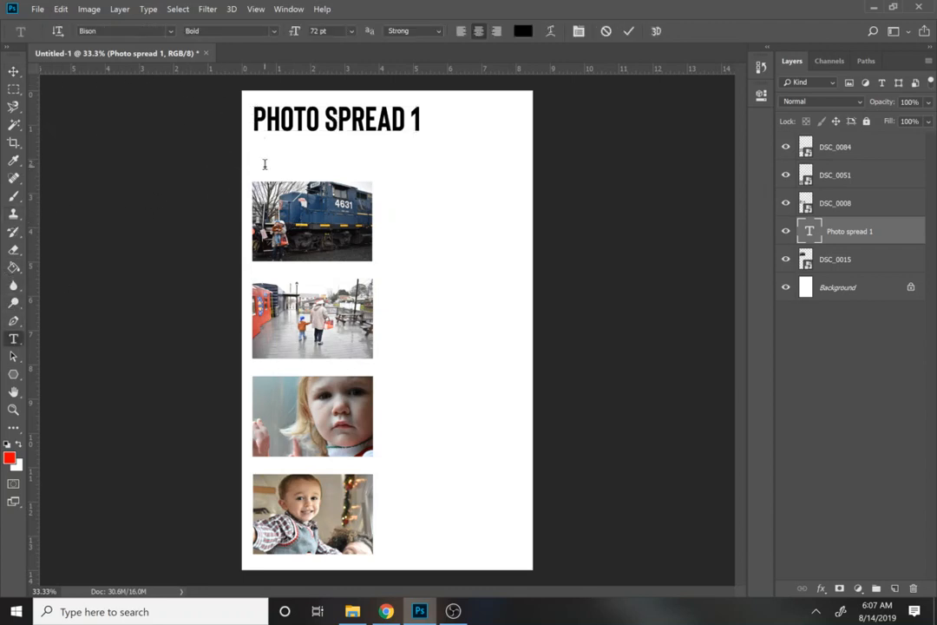
{"action": "type", "text": "MR"}
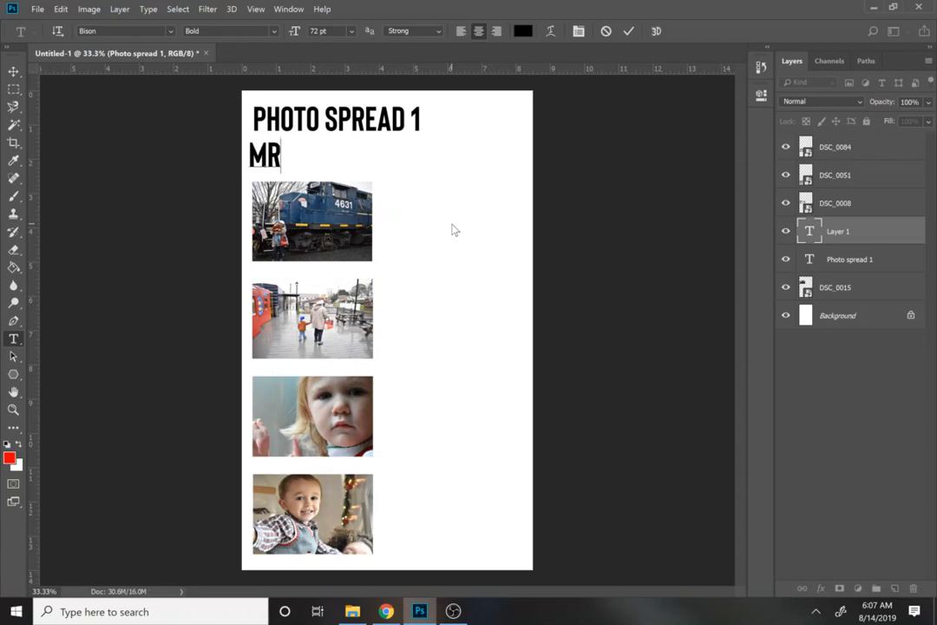
{"action": "key", "text": "BackSpace"}
{"action": "key", "text": "BackSpace"}
{"action": "left_click", "coordinate": [352, 31]}
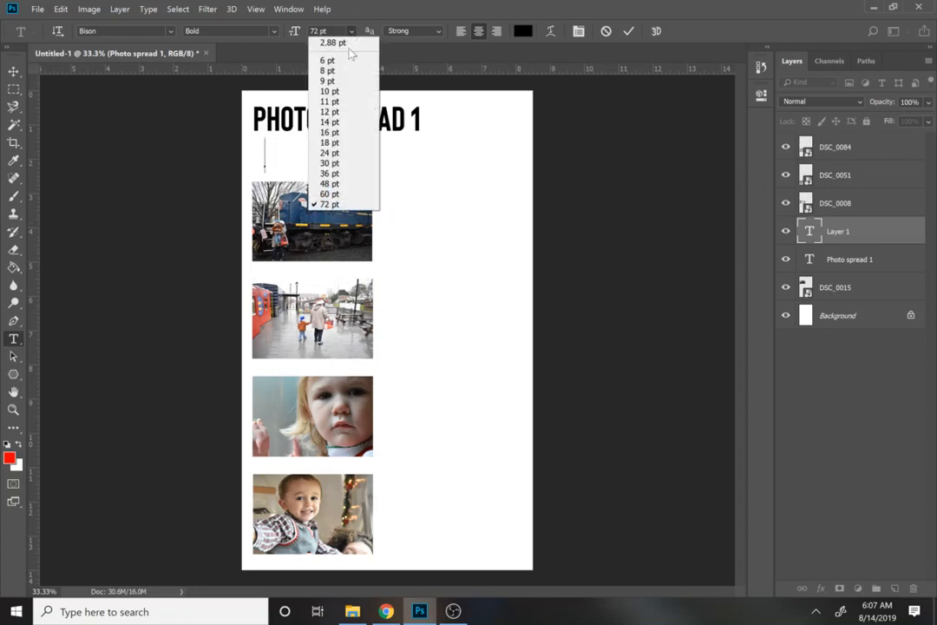
{"action": "left_click", "coordinate": [331, 178]}
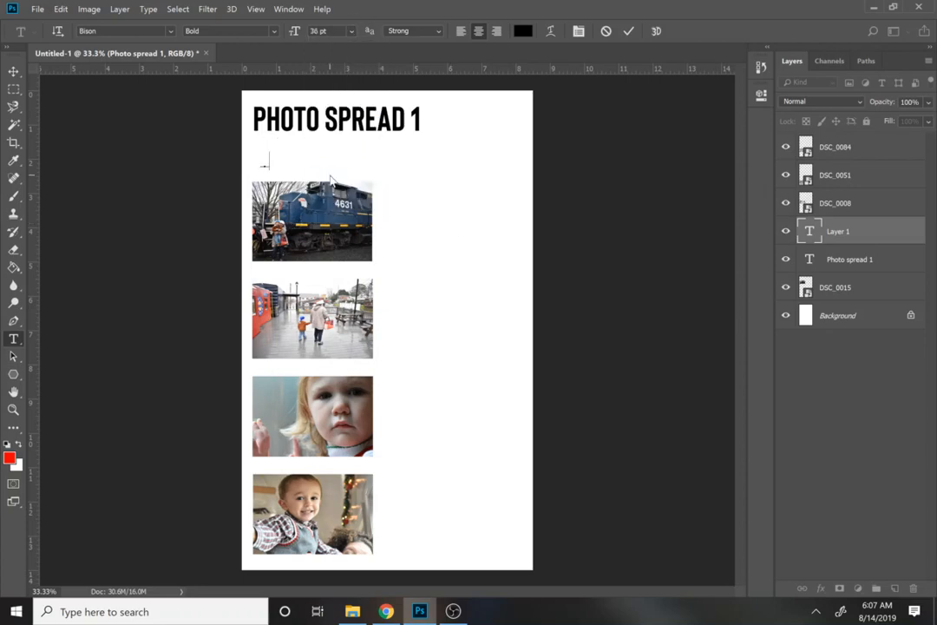
{"action": "type", "text": "MR. LB"}
{"action": "type", "text": "BELO"}
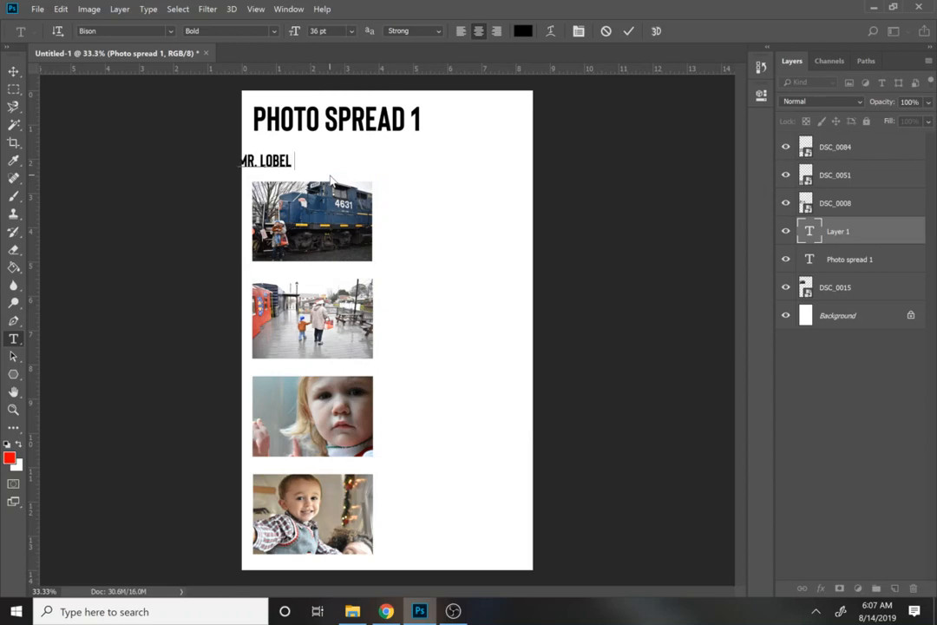
{"action": "left_click", "coordinate": [15, 73]}
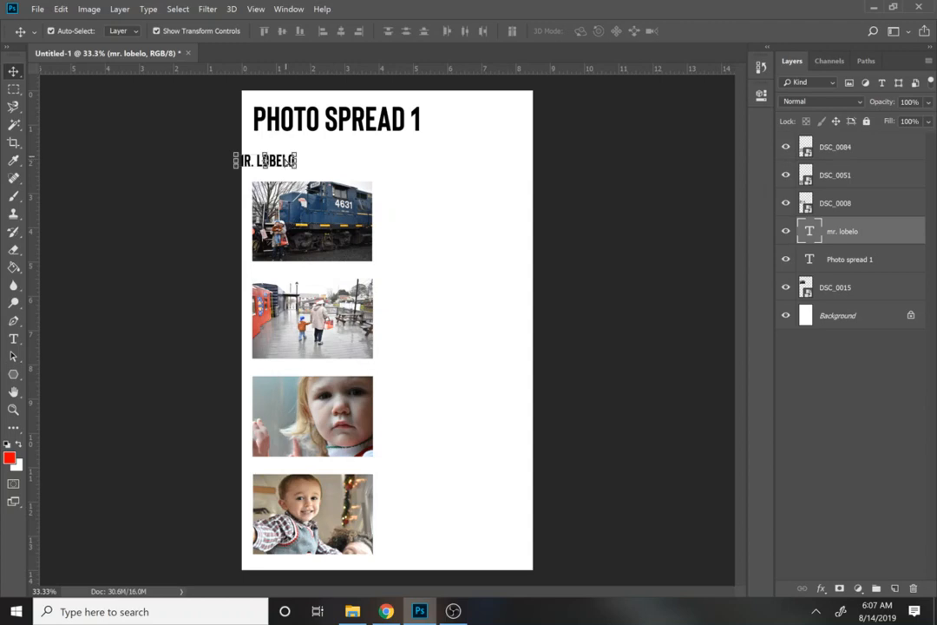
{"action": "mouse_move", "coordinate": [285, 160]}
{"action": "left_mouse_down"}
{"action": "mouse_move", "coordinate": [312, 159]}
{"action": "mouse_move", "coordinate": [302, 157]}
{"action": "left_mouse_up"}
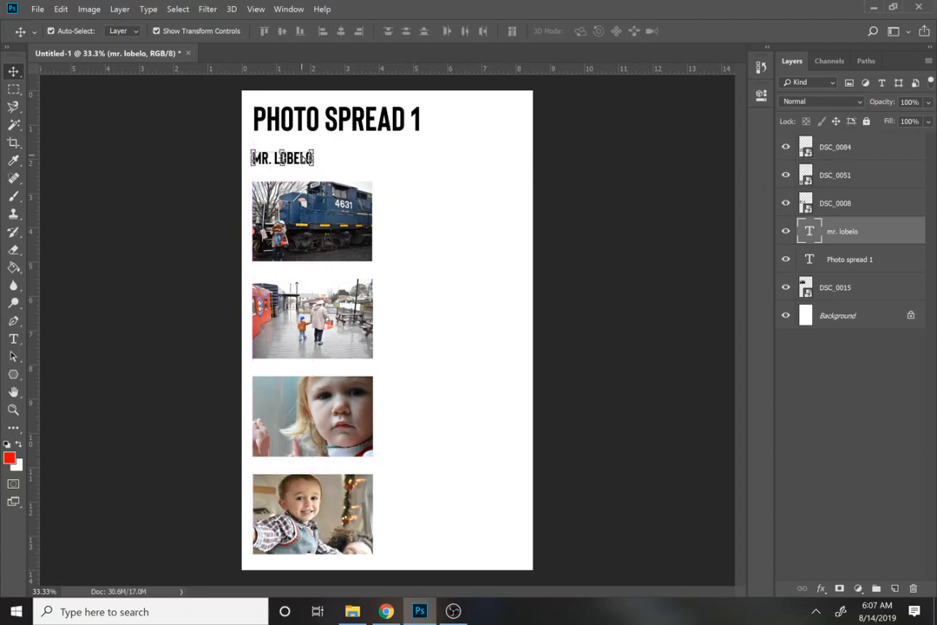
- Insert the missing letter in the author's name, realign the text with the title's left edge and deselect it
{"action": "left_click", "coordinate": [309, 128]}
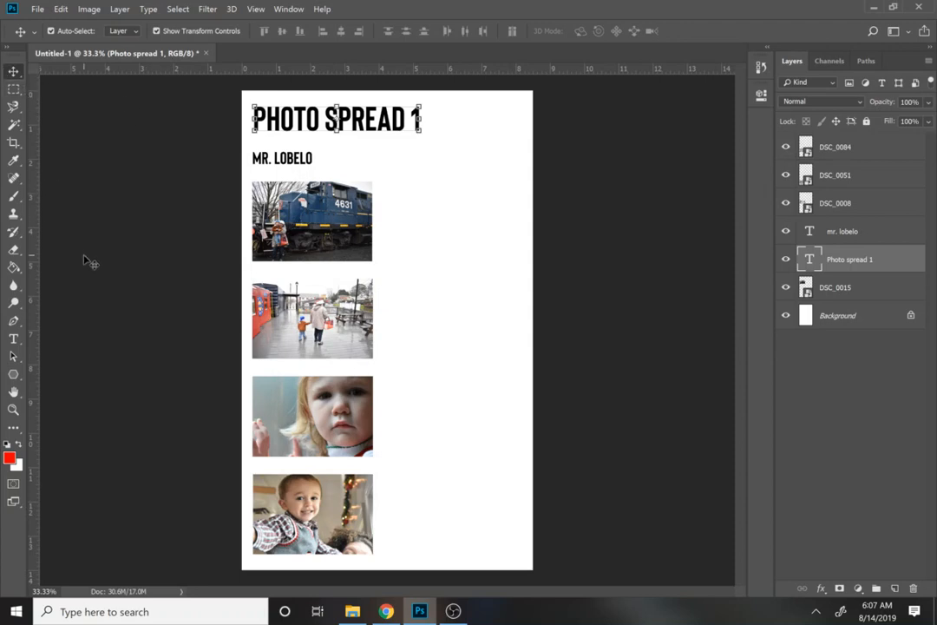
{"action": "key", "text": "t"}
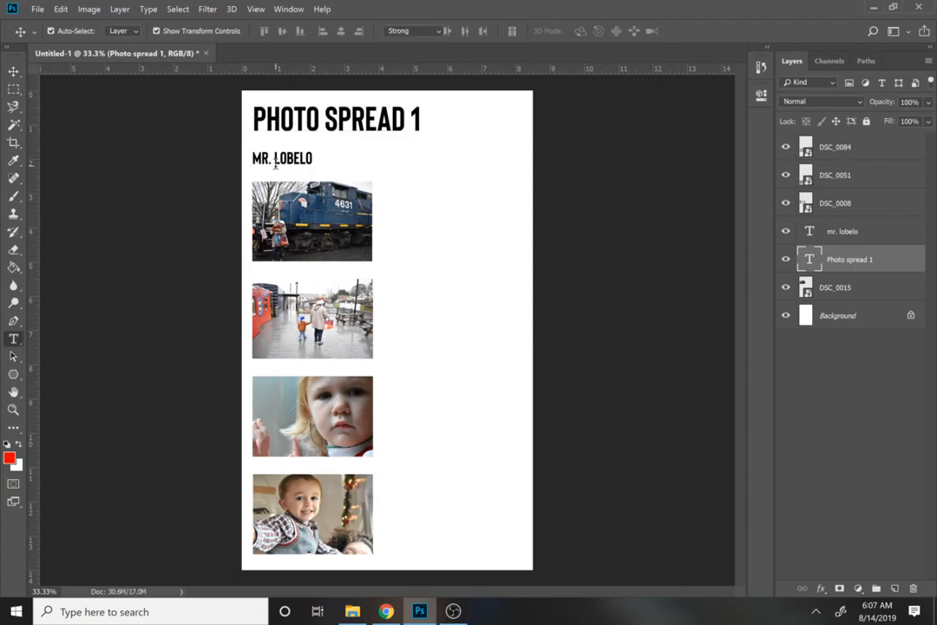
{"action": "left_click", "coordinate": [304, 158]}
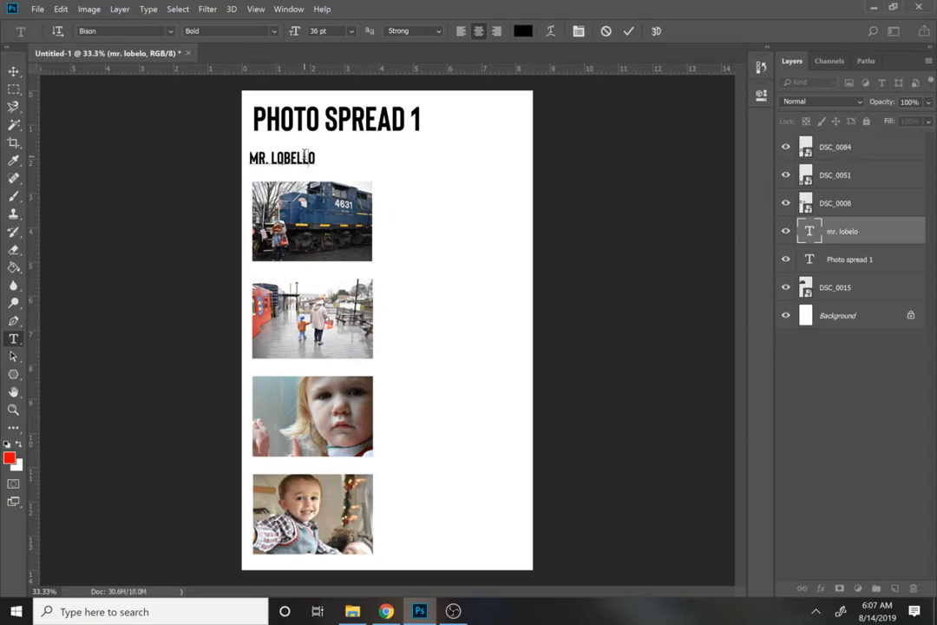
{"action": "left_click", "coordinate": [13, 71]}
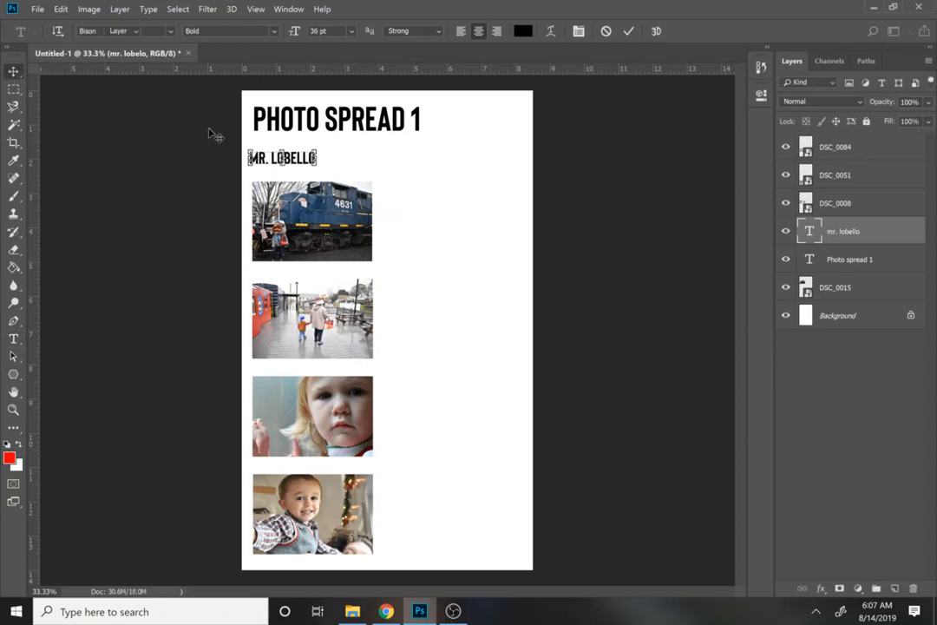
{"action": "left_click_drag", "start_coordinate": [267, 165], "coordinate": [272, 164]}
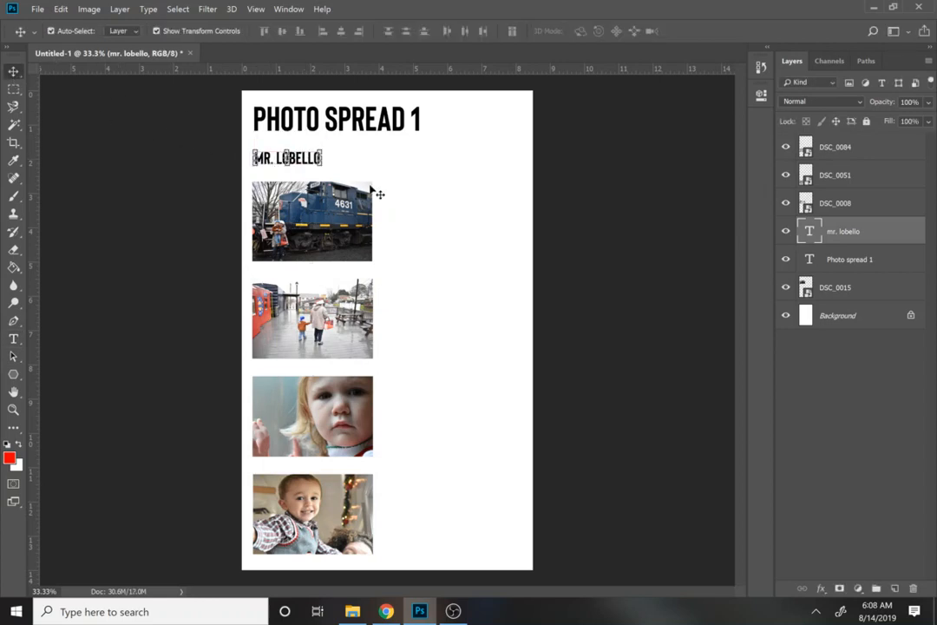
{"action": "left_click", "coordinate": [475, 272]}
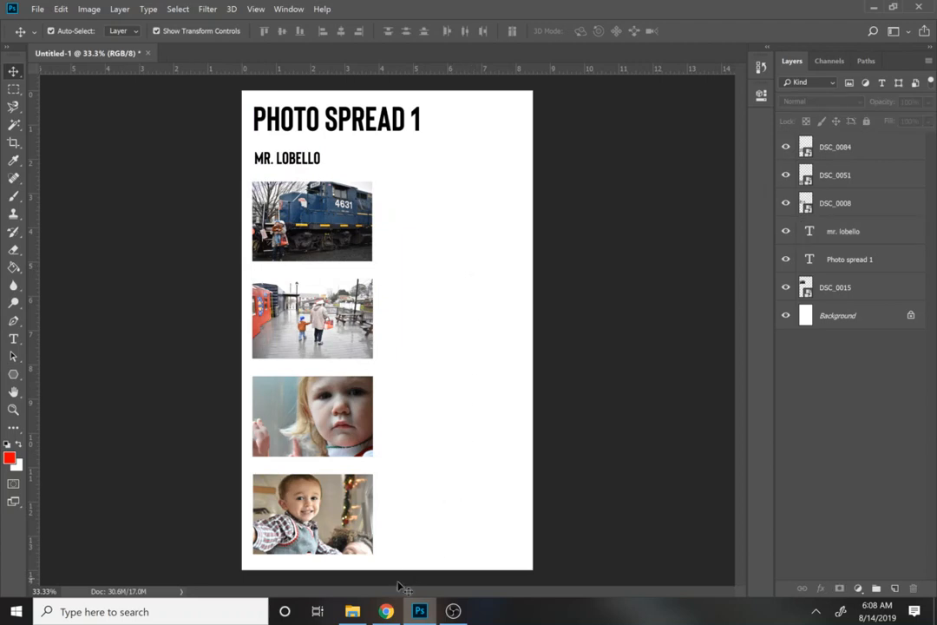
- Switch to File Explorer and open the train photo DSC_0015 from the christmas train folder in Photos
{"action": "left_click", "coordinate": [355, 611]}
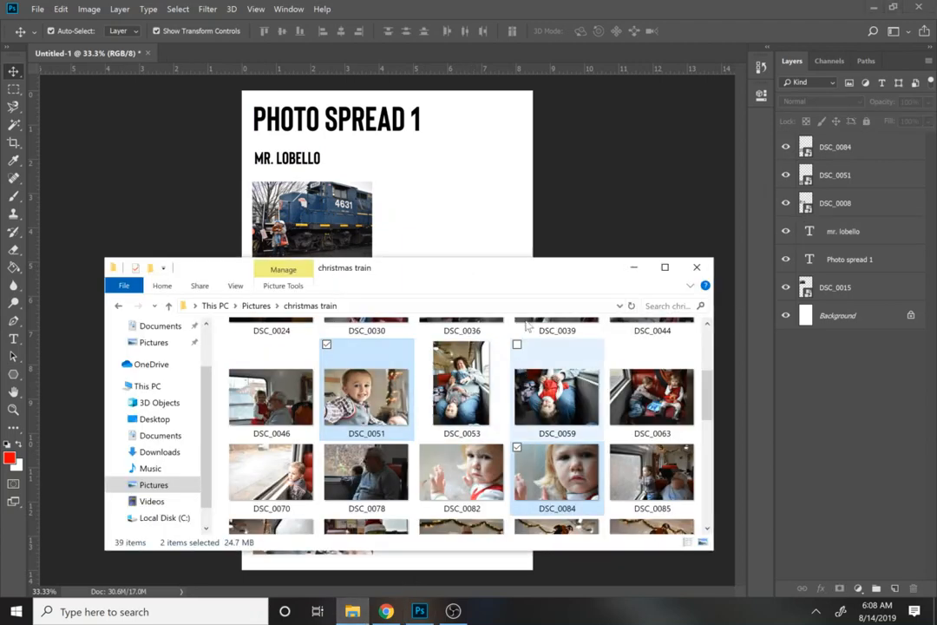
{"action": "left_click_drag", "start_coordinate": [543, 277], "coordinate": [749, 269]}
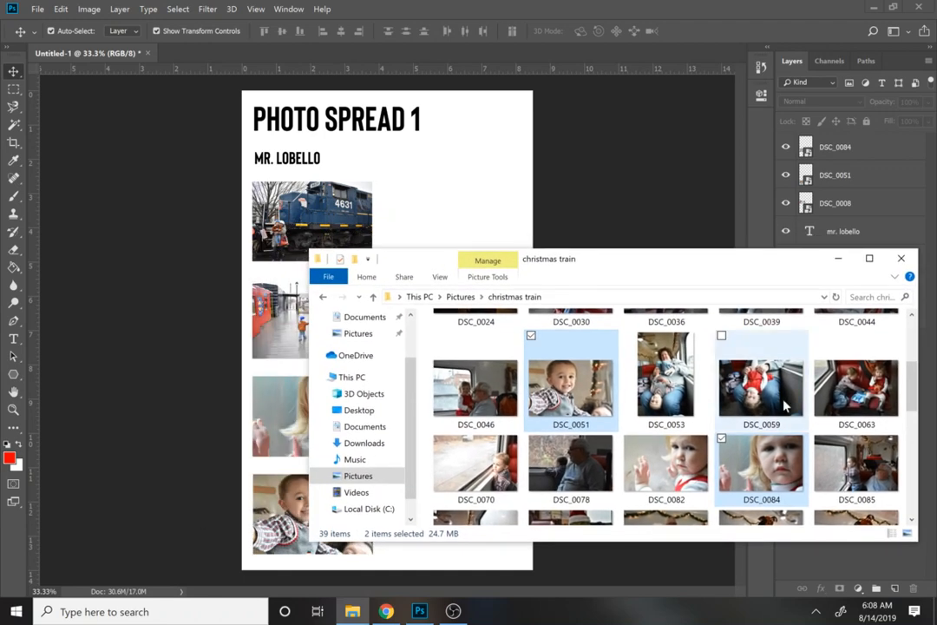
{"action": "left_click", "coordinate": [761, 386]}
{"action": "left_click_drag", "start_coordinate": [916, 401], "coordinate": [906, 339]}
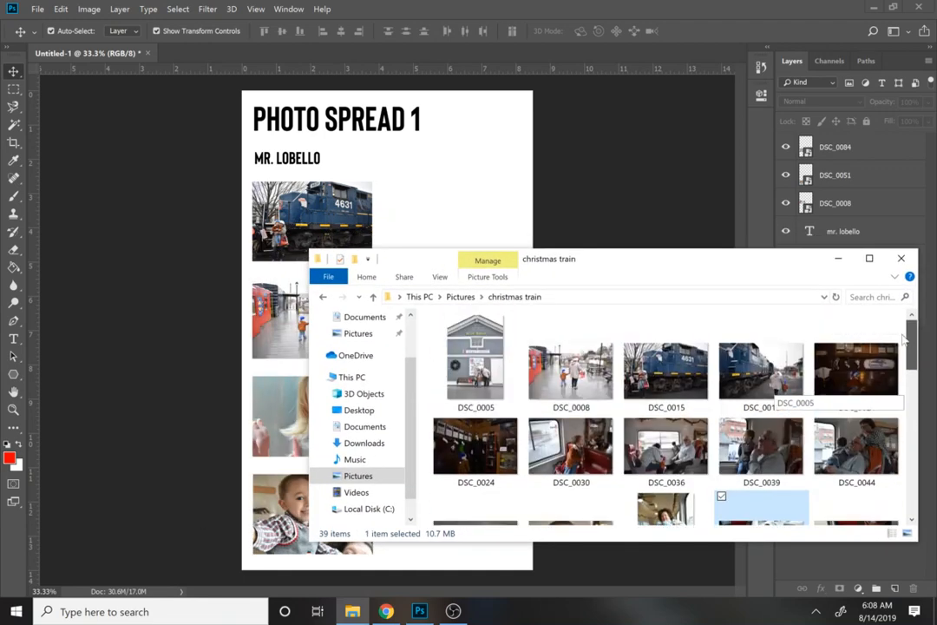
{"action": "left_click", "coordinate": [674, 393]}
{"action": "double_click", "coordinate": [674, 393]}
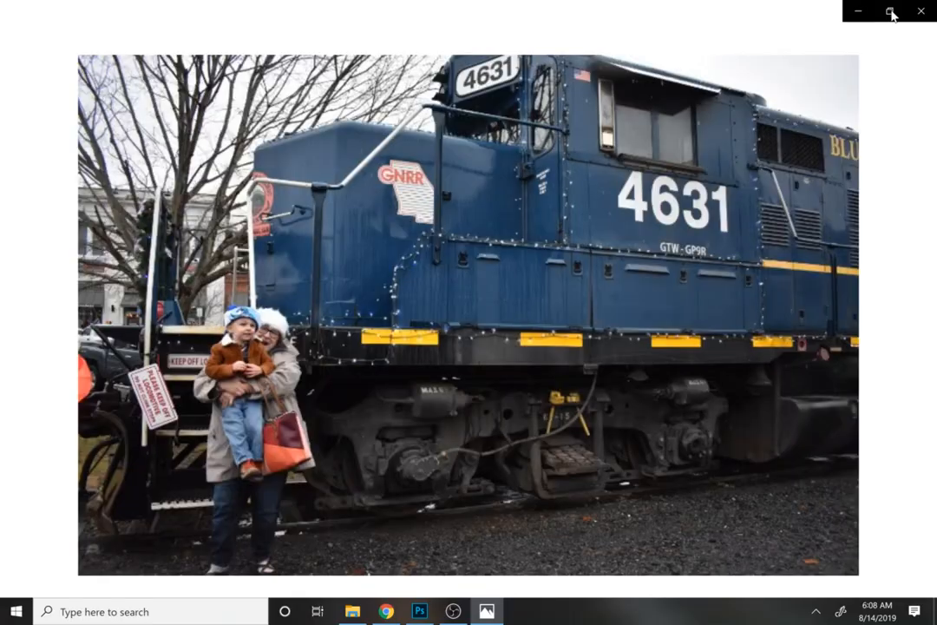
- Shrink the Photos window, show the file info of DSC_0015 and move the window aside to uncover the page
{"action": "left_click", "coordinate": [890, 11]}
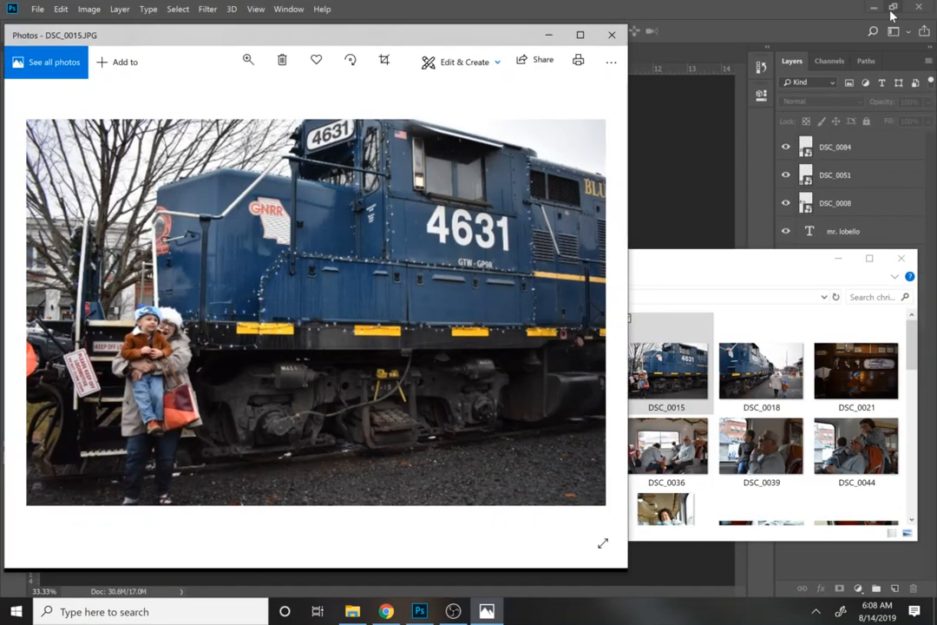
{"action": "right_click", "coordinate": [420, 249]}
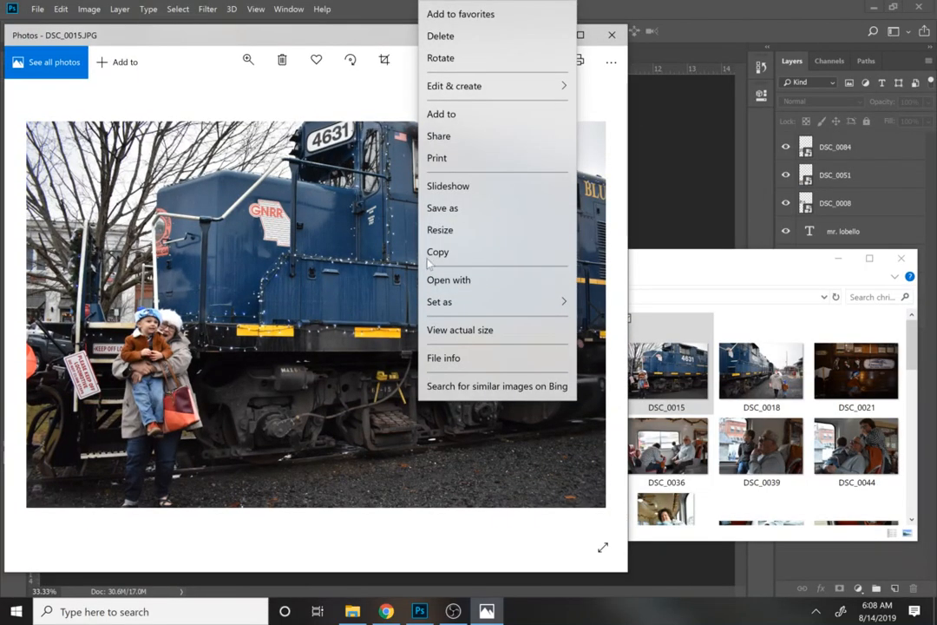
{"action": "left_click", "coordinate": [446, 359]}
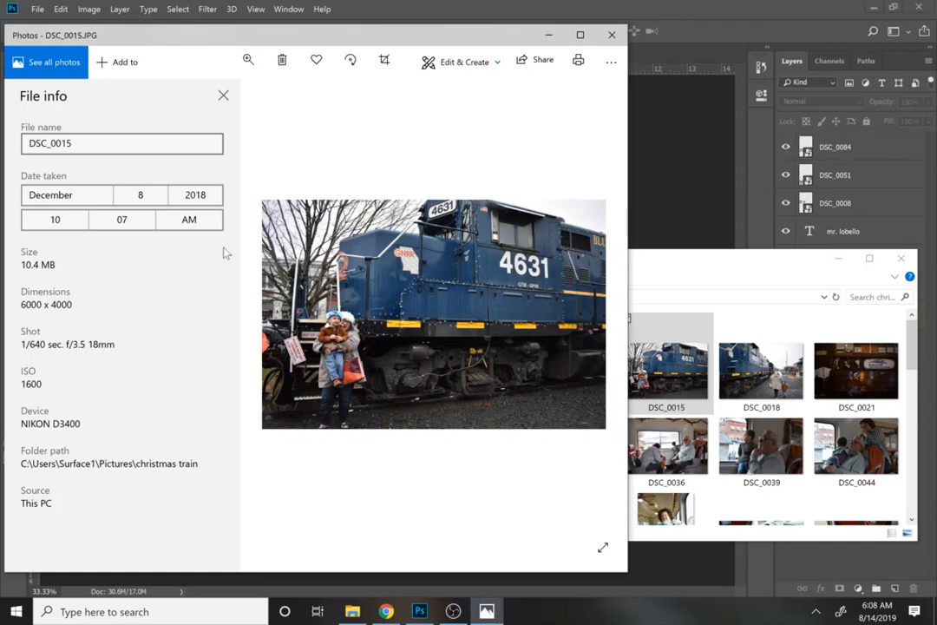
{"action": "left_click_drag", "start_coordinate": [203, 39], "coordinate": [604, 135]}
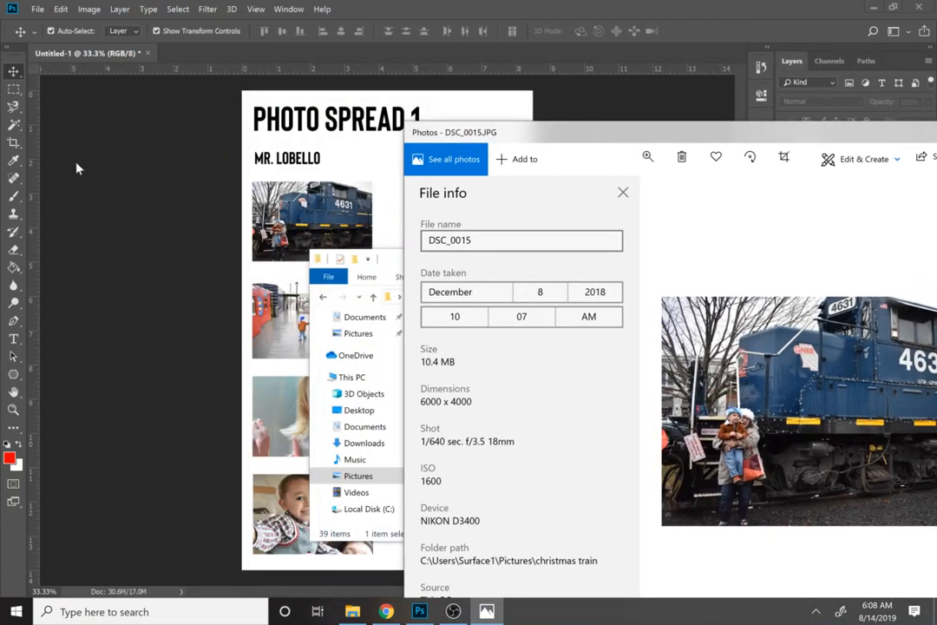
- Back in Photoshop, add a left-aligned 18 pt text box beside the train photo with the lines Shutter speed:, F-stop:, ISO: and Focal length:
{"action": "left_click", "coordinate": [16, 80]}
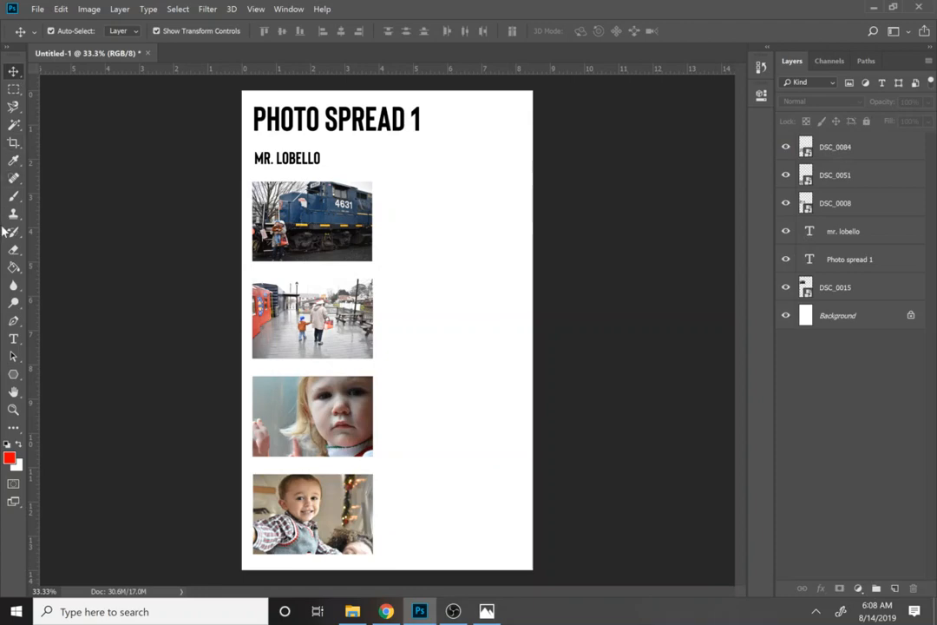
{"action": "left_click", "coordinate": [14, 340]}
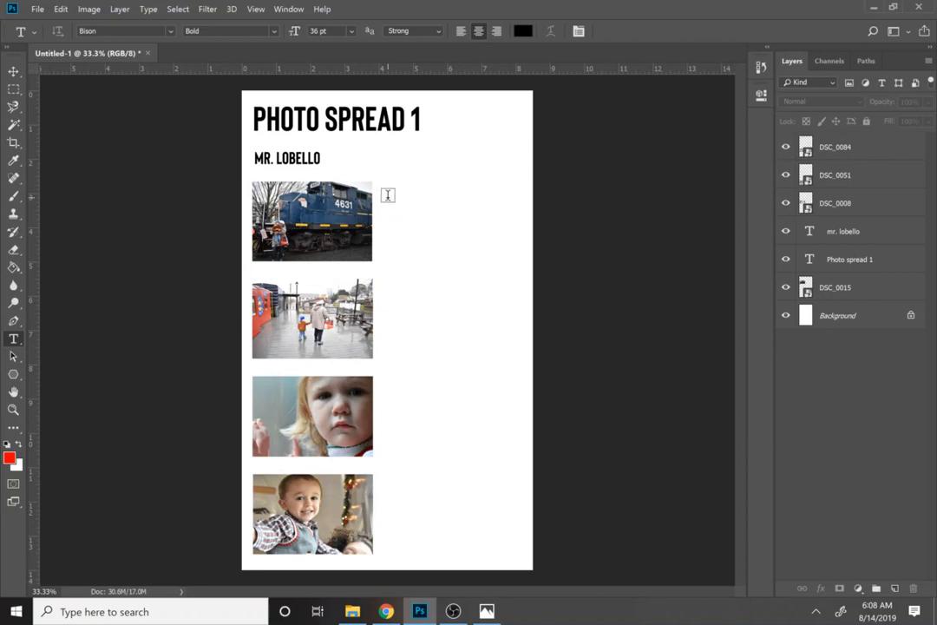
{"action": "left_click_drag", "start_coordinate": [388, 198], "coordinate": [515, 249]}
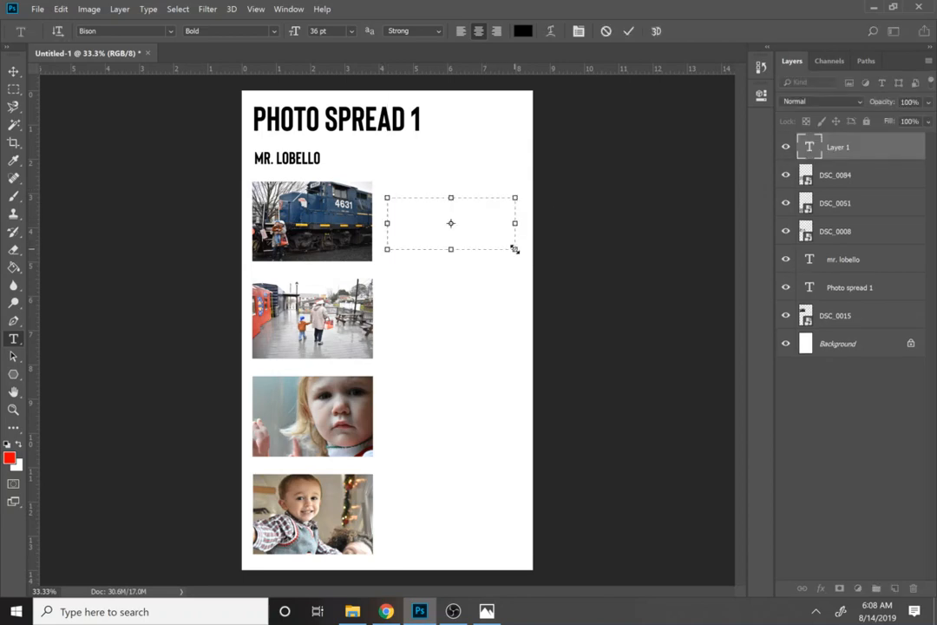
{"action": "left_click", "coordinate": [461, 32]}
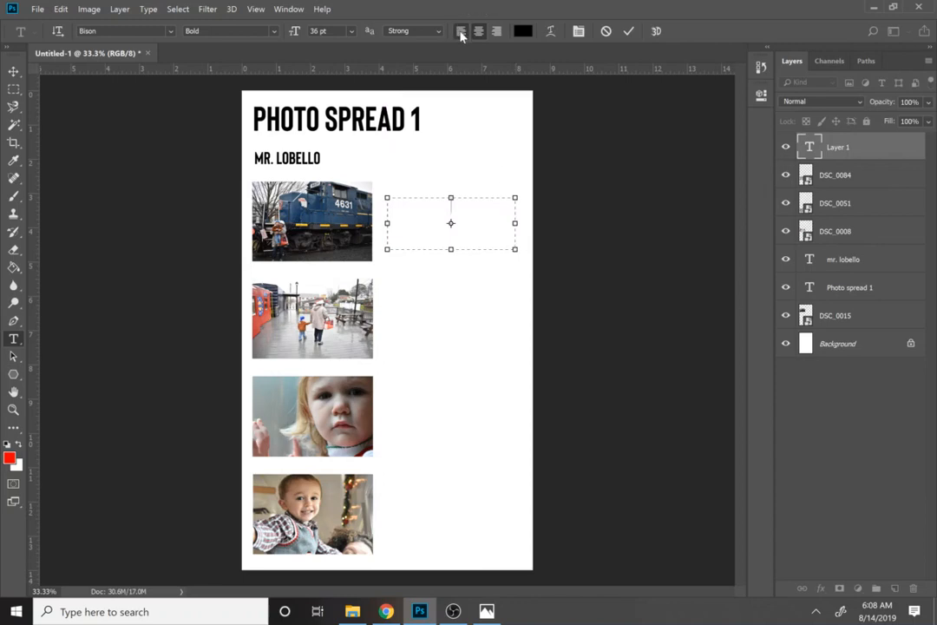
{"action": "left_click", "coordinate": [353, 33]}
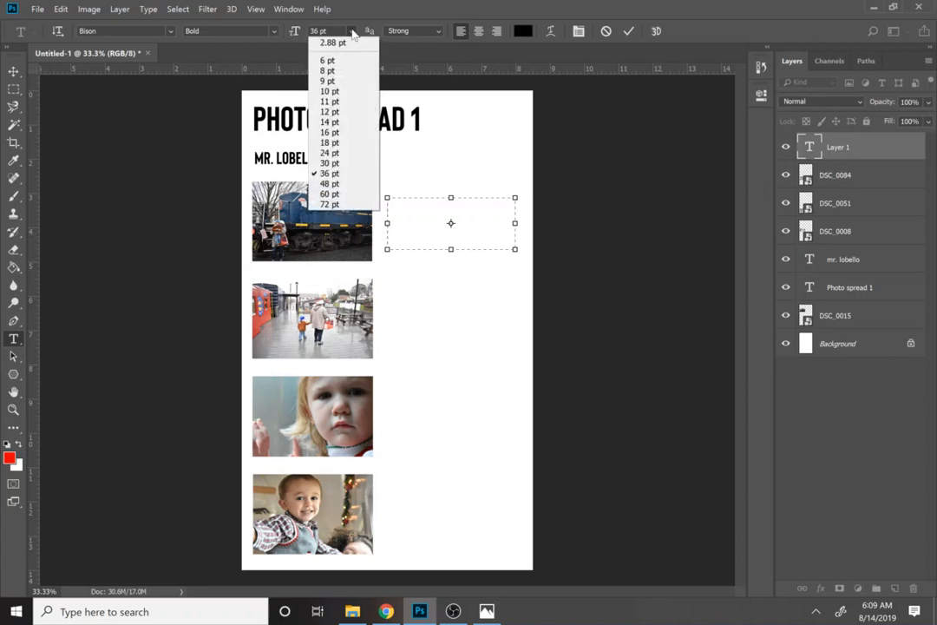
{"action": "left_click", "coordinate": [333, 143]}
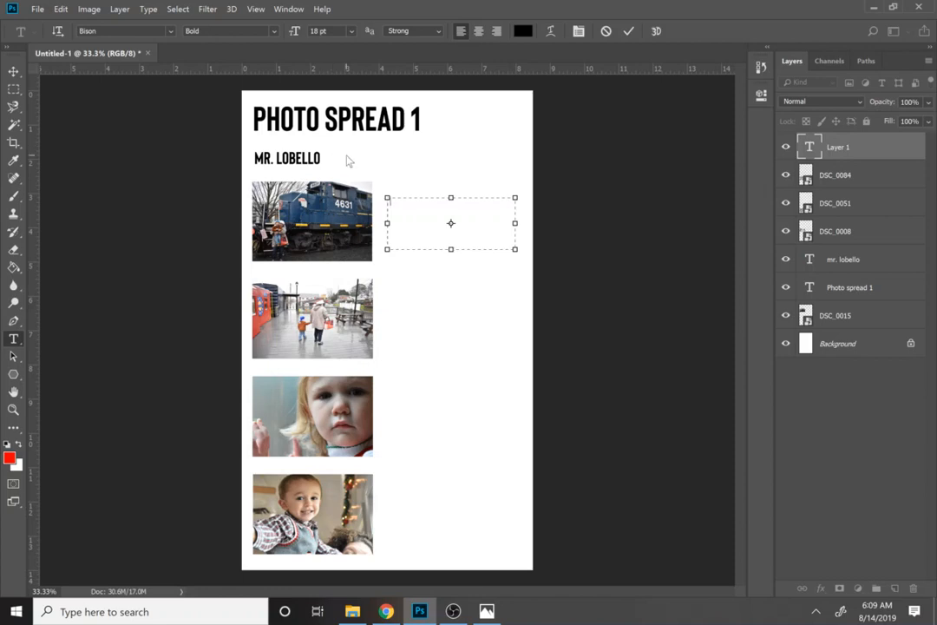
{"action": "type", "text": "shutter"}
{"action": "type", "text": "speed: f-stop"}
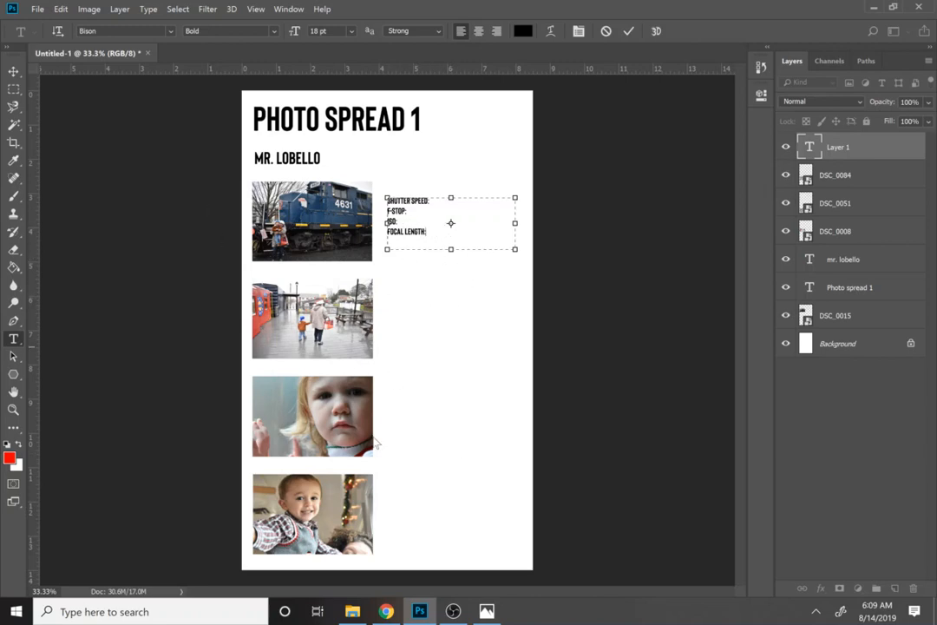
- Using the file info in Photos, fill in the train photo's caption with shutter speed 1/640, f-stop f/3.5, ISO 1600 and focal length 18mm
{"action": "left_click", "coordinate": [487, 611]}
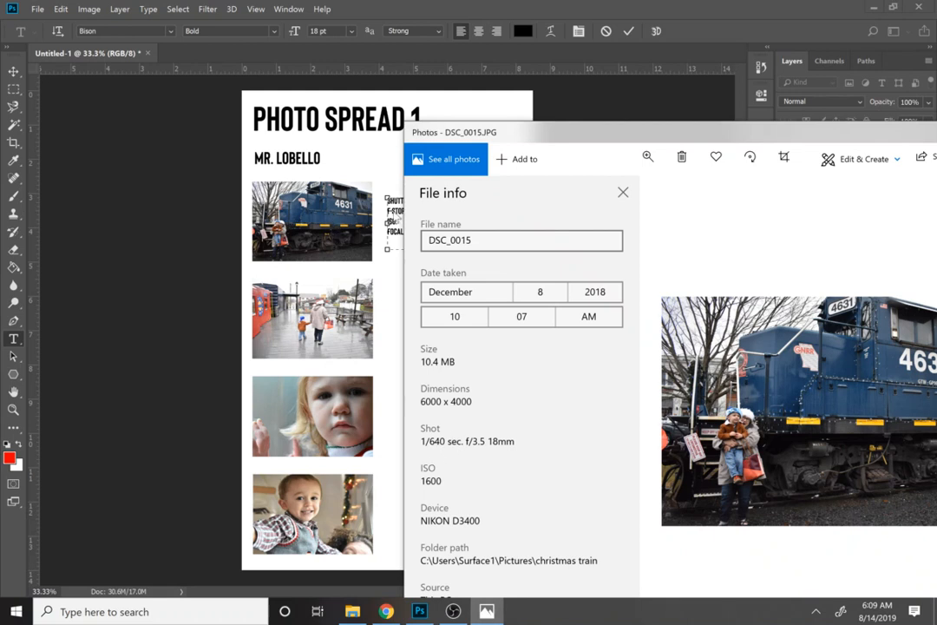
{"action": "left_click", "coordinate": [395, 213]}
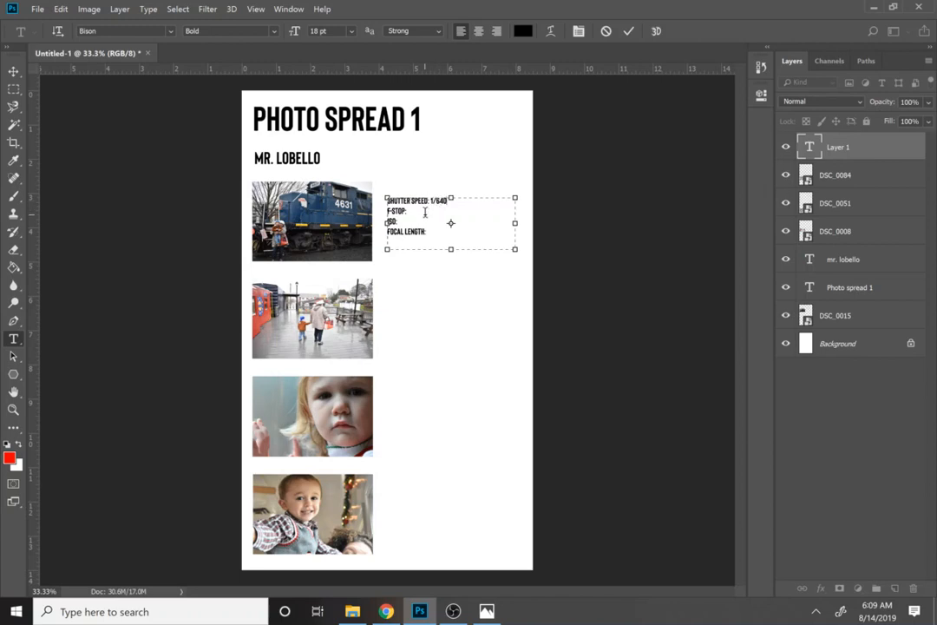
{"action": "left_click", "coordinate": [486, 603]}
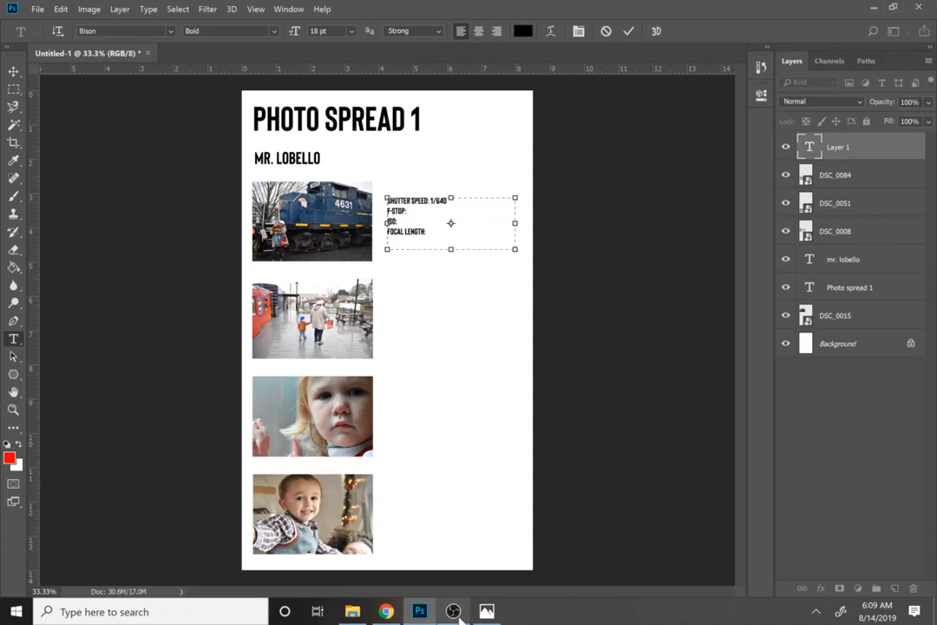
{"action": "left_click", "coordinate": [482, 613]}
{"action": "left_click", "coordinate": [483, 612]}
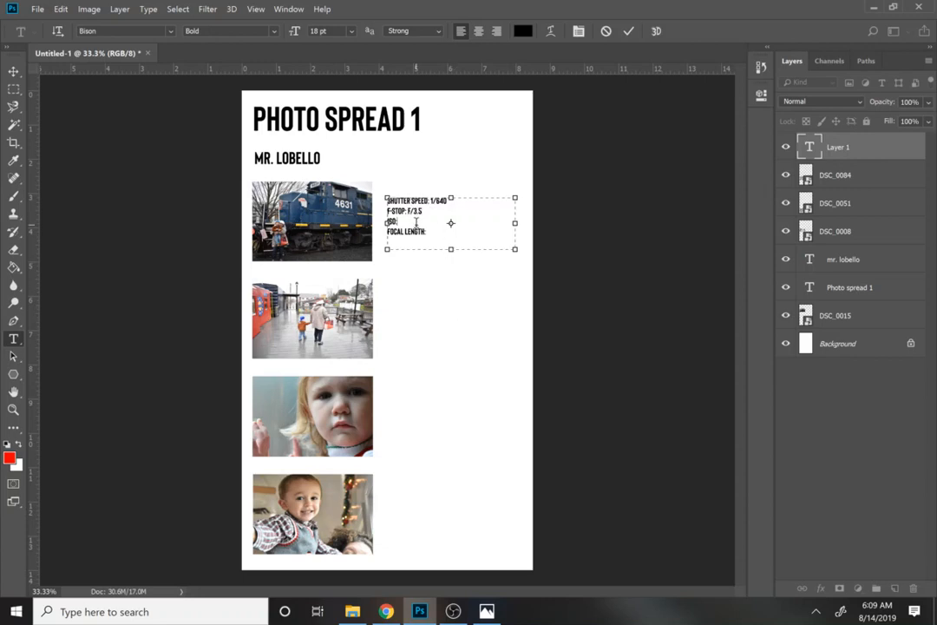
{"action": "left_click", "coordinate": [487, 611]}
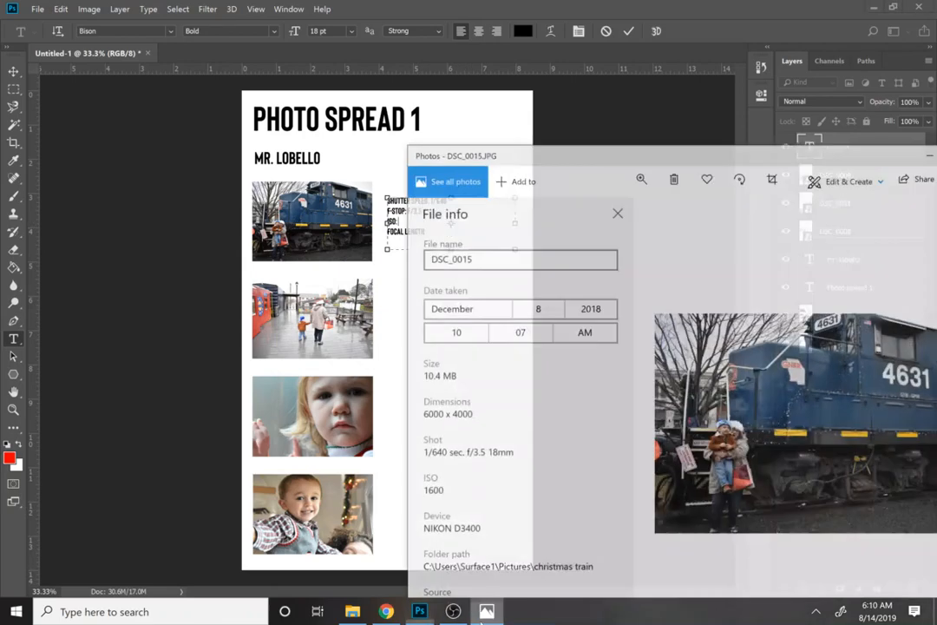
{"action": "left_click", "coordinate": [483, 618]}
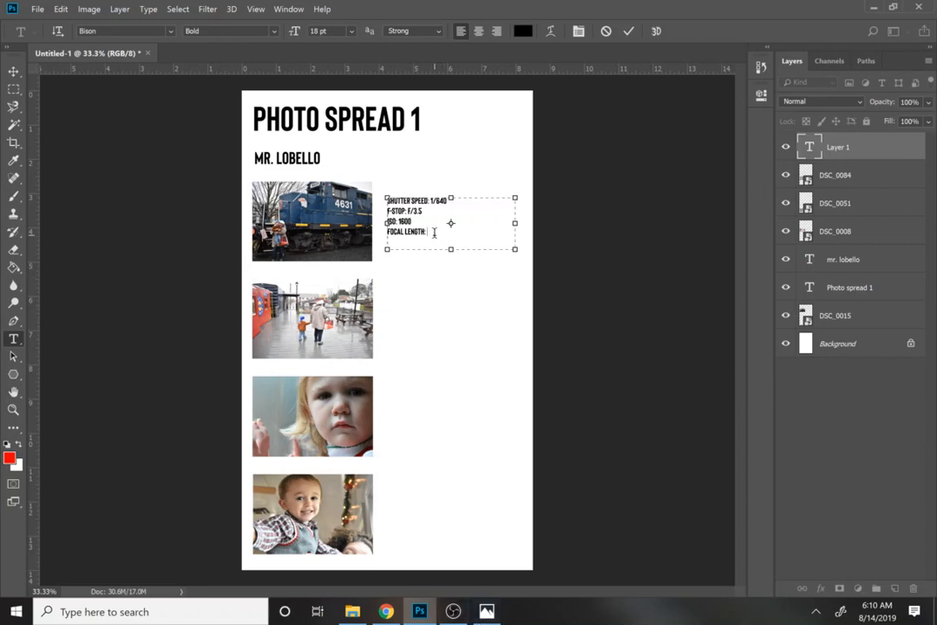
{"action": "key", "text": "alt+Tab"}
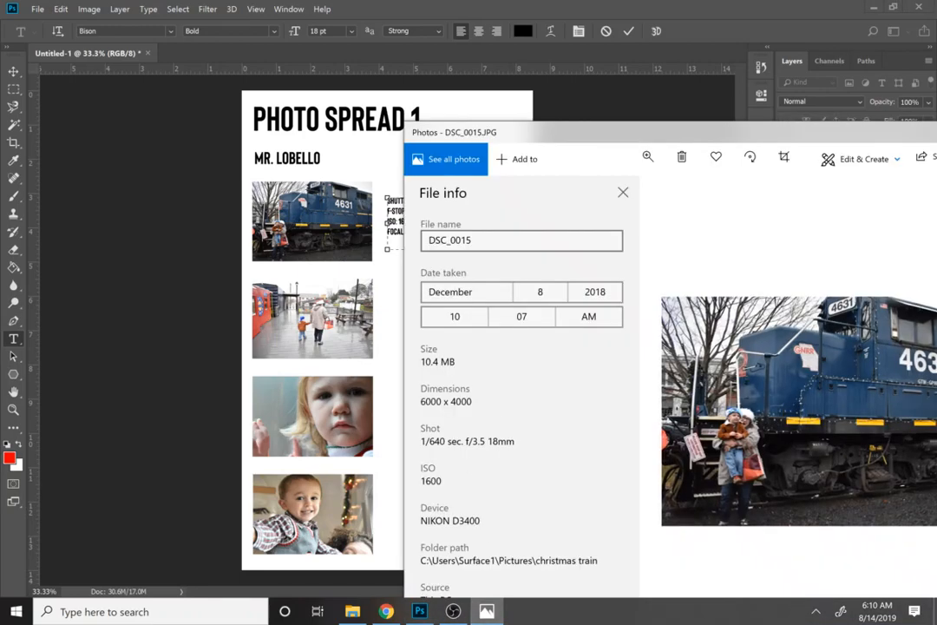
{"action": "key", "text": "alt+Tab"}
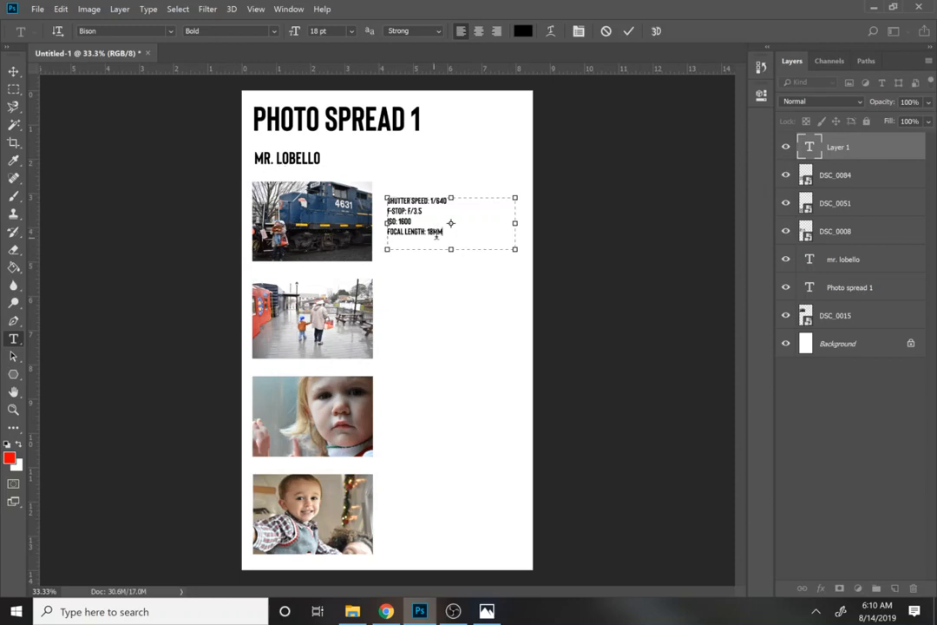
- Tighten the caption's text box around its four lines and scale it to about 157.5%, positioned beside the train photo
{"action": "left_click_drag", "start_coordinate": [452, 250], "coordinate": [452, 239]}
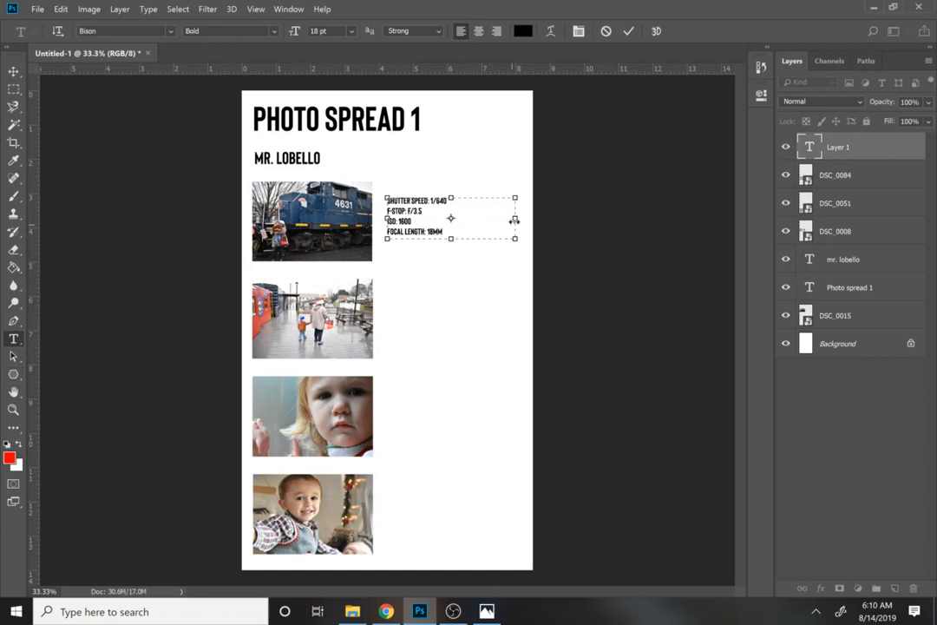
{"action": "left_click_drag", "start_coordinate": [517, 217], "coordinate": [461, 224]}
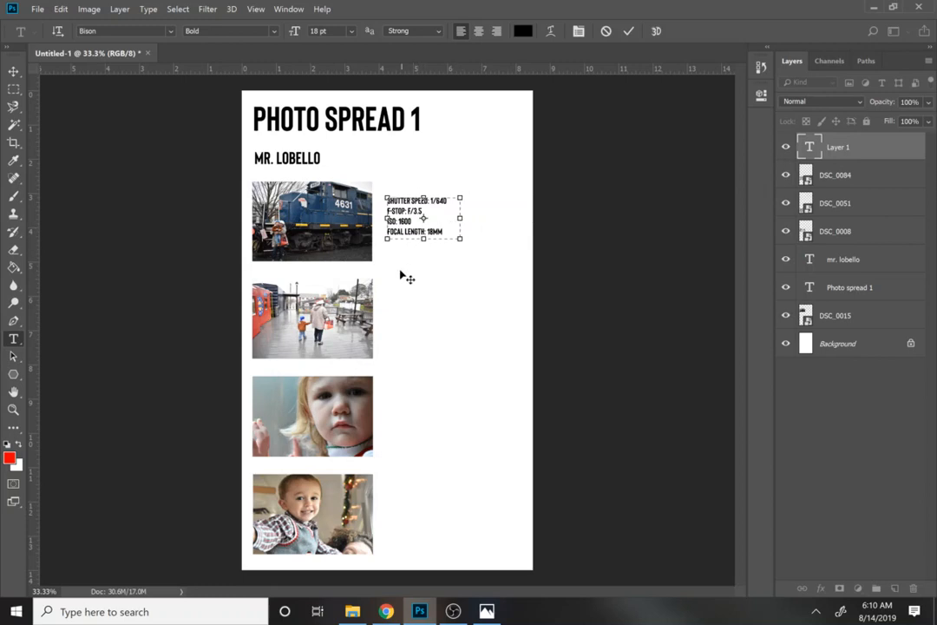
{"action": "left_click", "coordinate": [14, 71]}
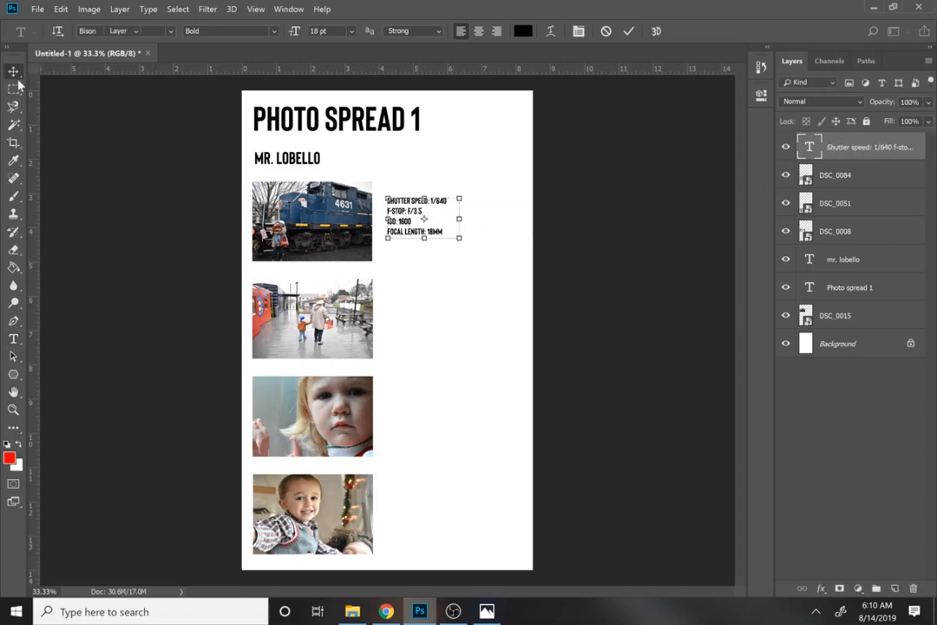
{"action": "mouse_move", "coordinate": [404, 224]}
{"action": "left_mouse_down"}
{"action": "mouse_move", "coordinate": [439, 231]}
{"action": "mouse_move", "coordinate": [408, 233]}
{"action": "left_mouse_up"}
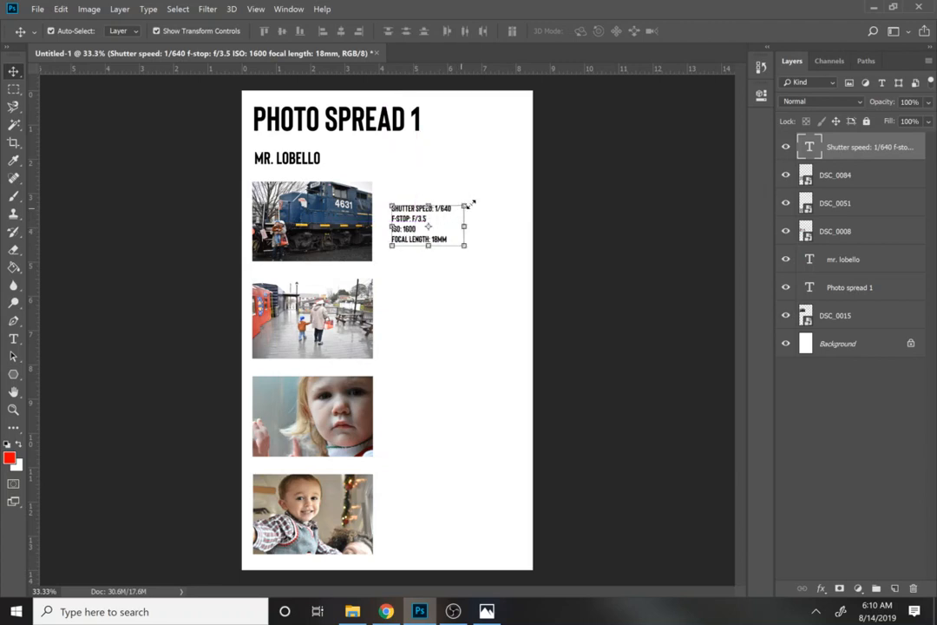
{"action": "left_click_drag", "start_coordinate": [460, 209], "coordinate": [498, 184]}
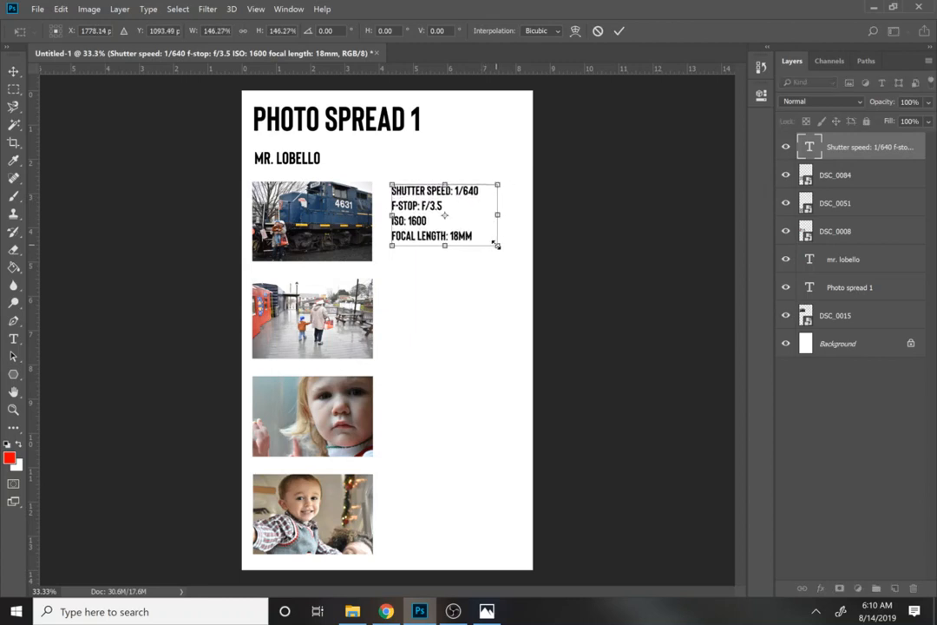
{"action": "left_click_drag", "start_coordinate": [497, 245], "coordinate": [506, 251]}
{"action": "left_click_drag", "start_coordinate": [415, 236], "coordinate": [417, 239]}
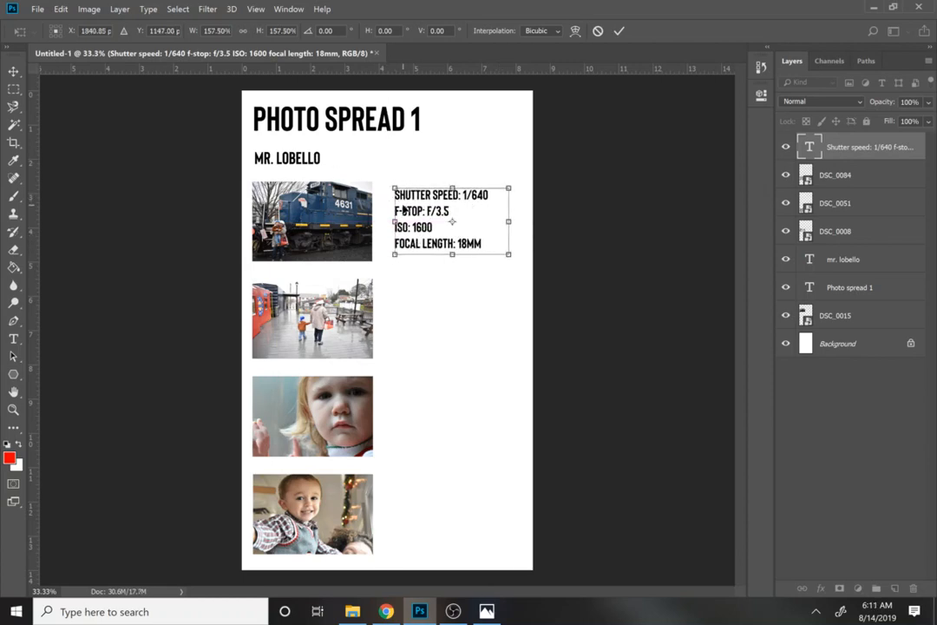
{"action": "key", "text": "Return"}
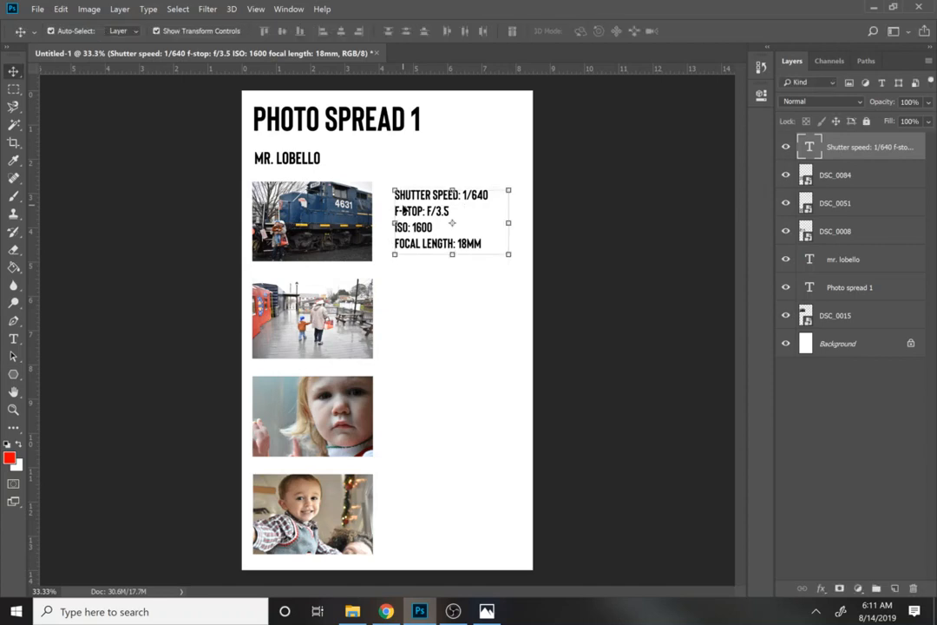
- Check the font size of the enlarged caption text
{"action": "key", "text": "t"}
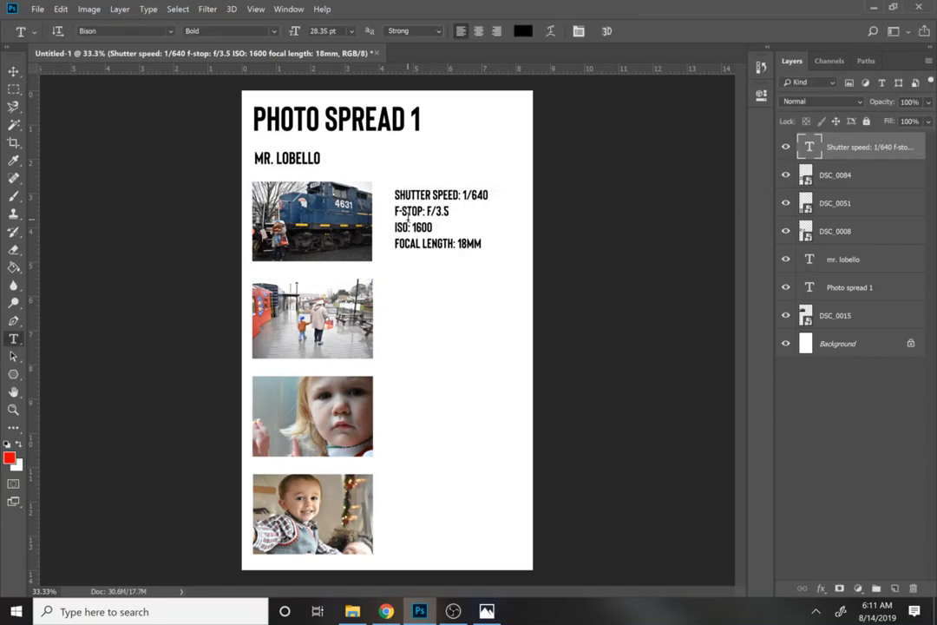
{"action": "left_click", "coordinate": [408, 217]}
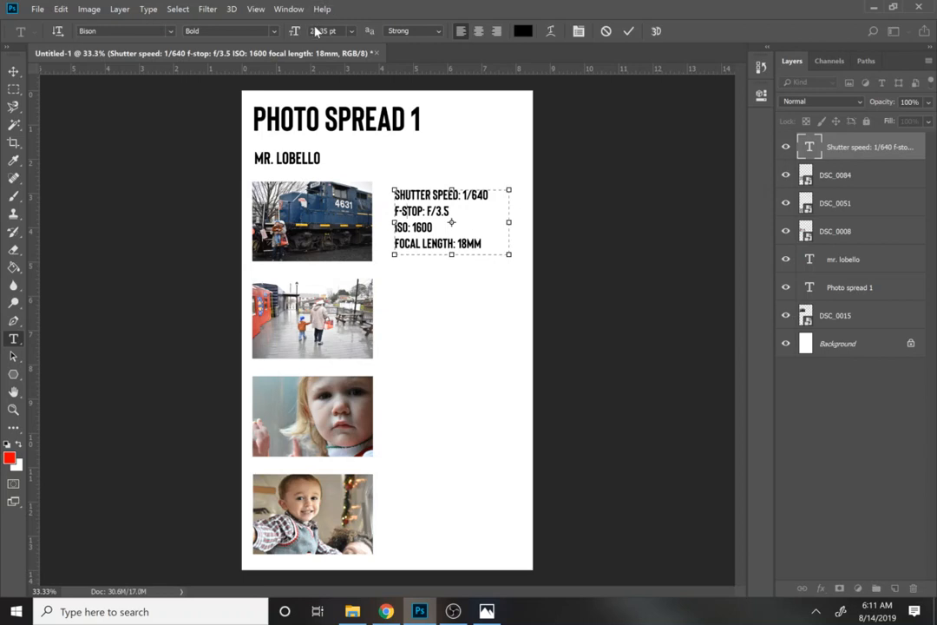
{"action": "left_click", "coordinate": [12, 76]}
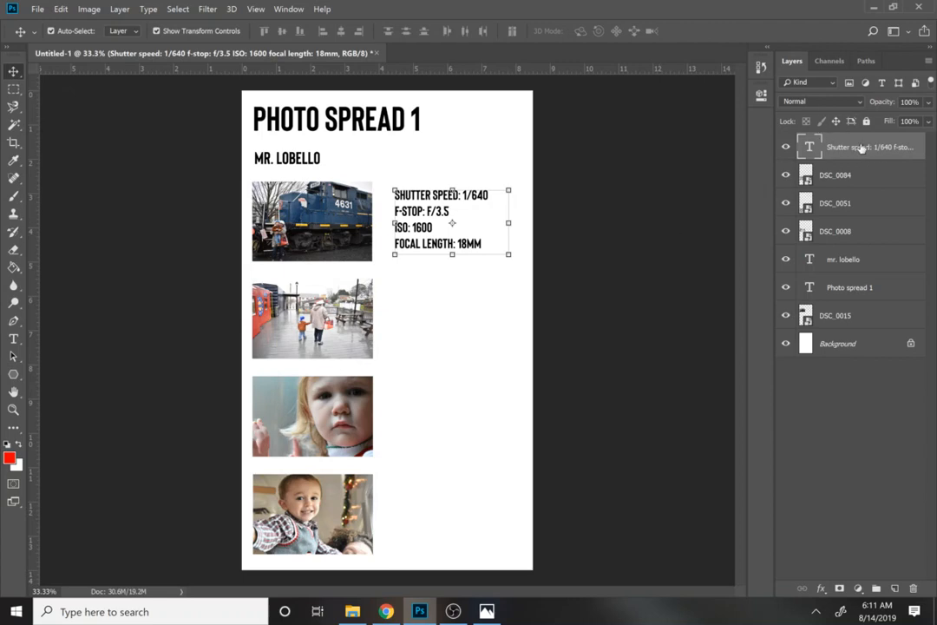
- Duplicate the train photo's caption beside each of the other three photos and undo the surplus copies
{"action": "left_click", "coordinate": [786, 148]}
{"action": "left_click", "coordinate": [786, 147]}
{"action": "left_click_drag", "start_coordinate": [417, 246], "coordinate": [334, 517]}
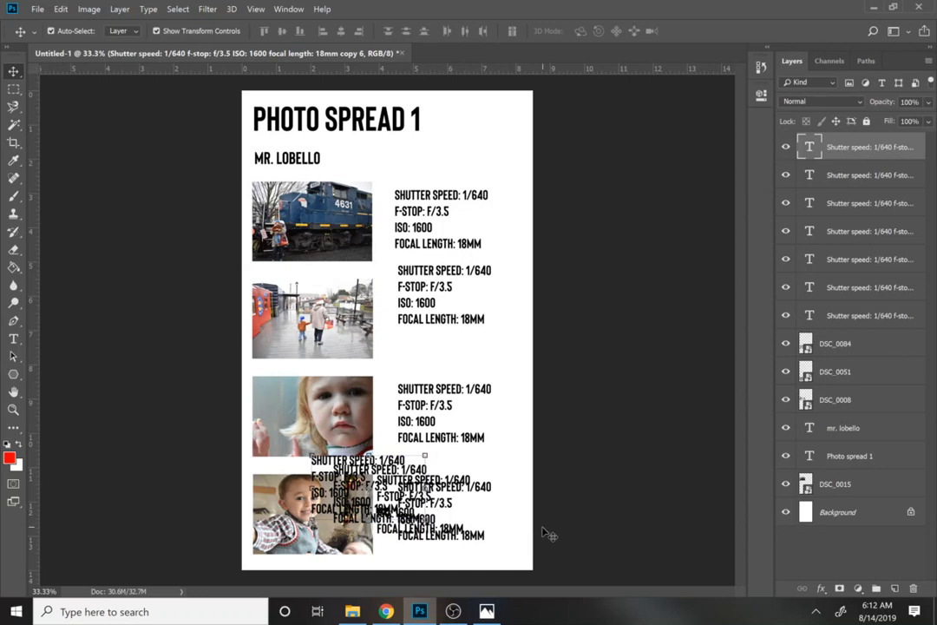
{"action": "key", "text": "ctrl+z"}
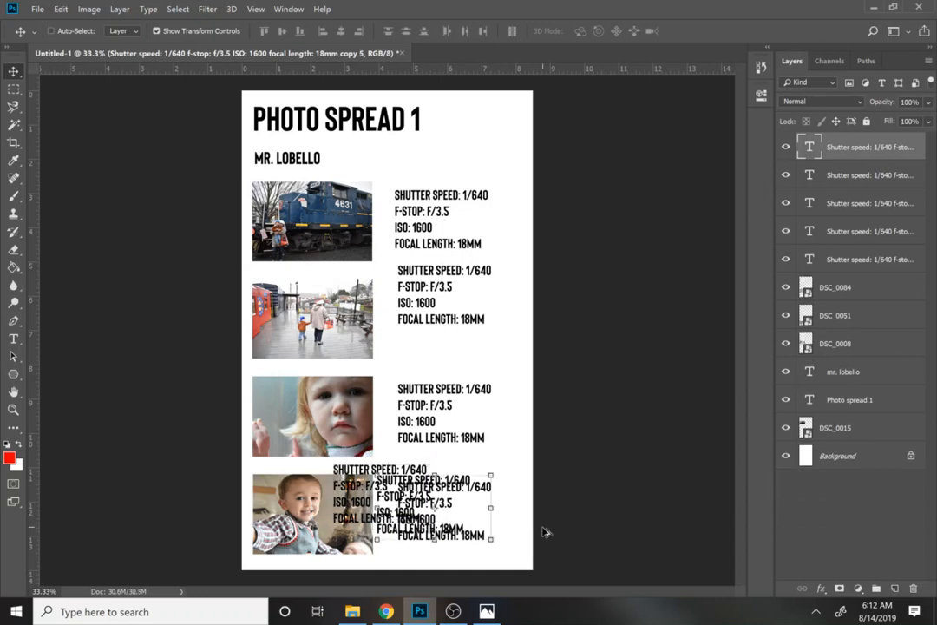
{"action": "key", "text": "ctrl+z"}
{"action": "key", "text": "ctrl+z"}
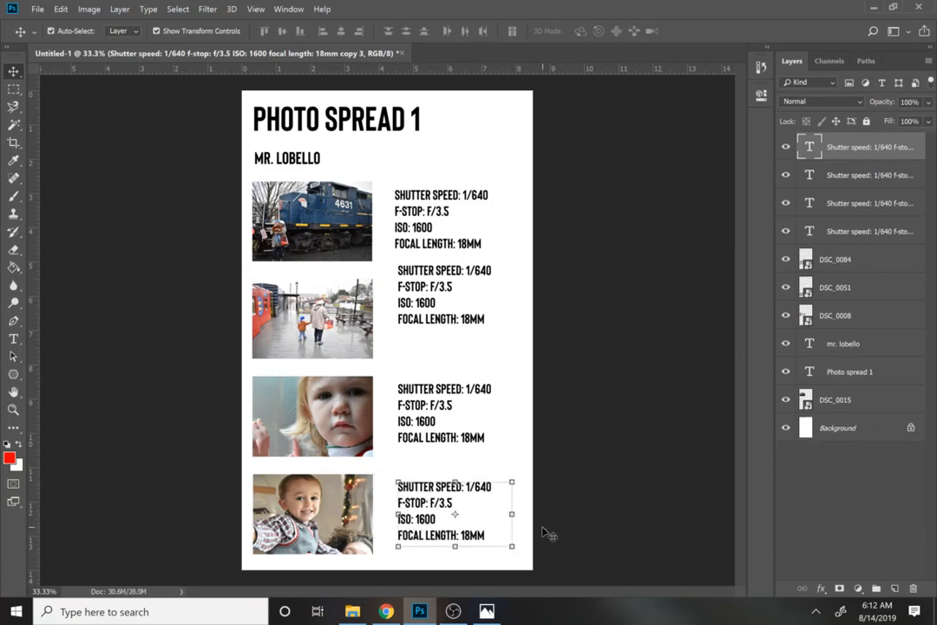
- Move the three duplicated captions down so each lines up vertically with its photo
{"action": "left_click_drag", "start_coordinate": [427, 318], "coordinate": [426, 345]}
{"action": "left_click_drag", "start_coordinate": [413, 419], "coordinate": [414, 423]}
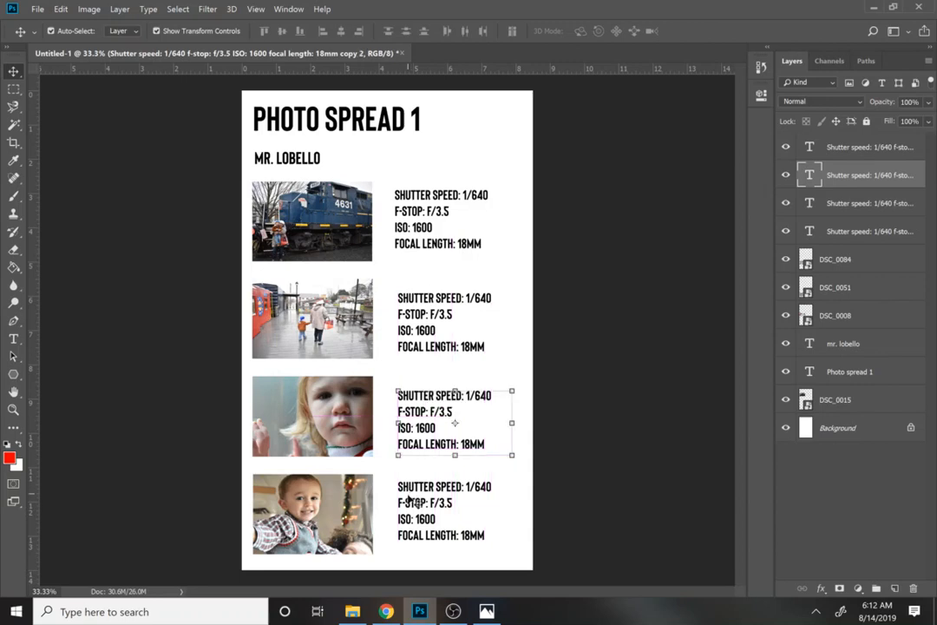
{"action": "left_click_drag", "start_coordinate": [408, 507], "coordinate": [408, 514]}
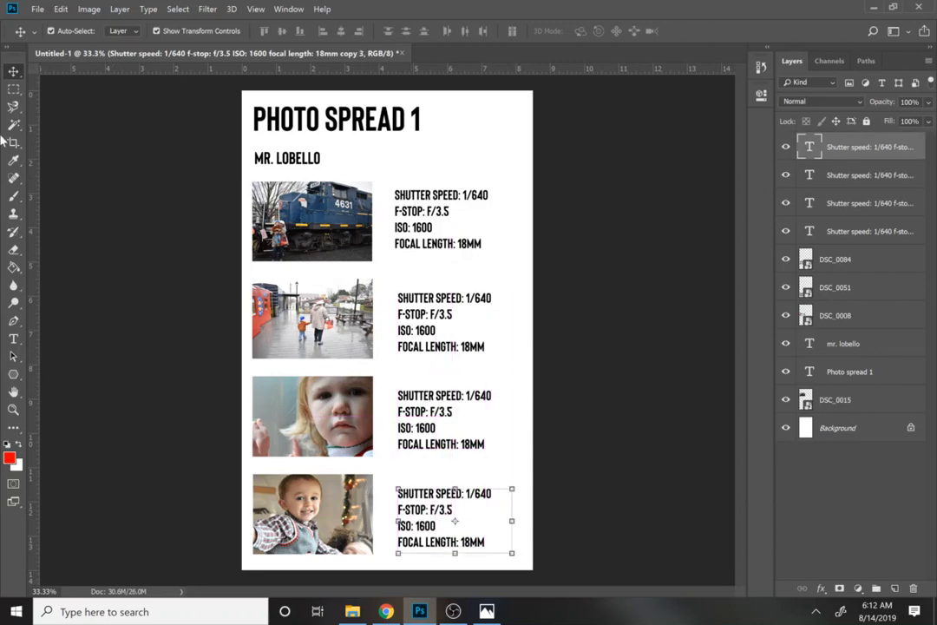
- Switch to Photos, browse to DSC_0008 and read its camera settings, returning to Photoshop
{"action": "left_click", "coordinate": [489, 611]}
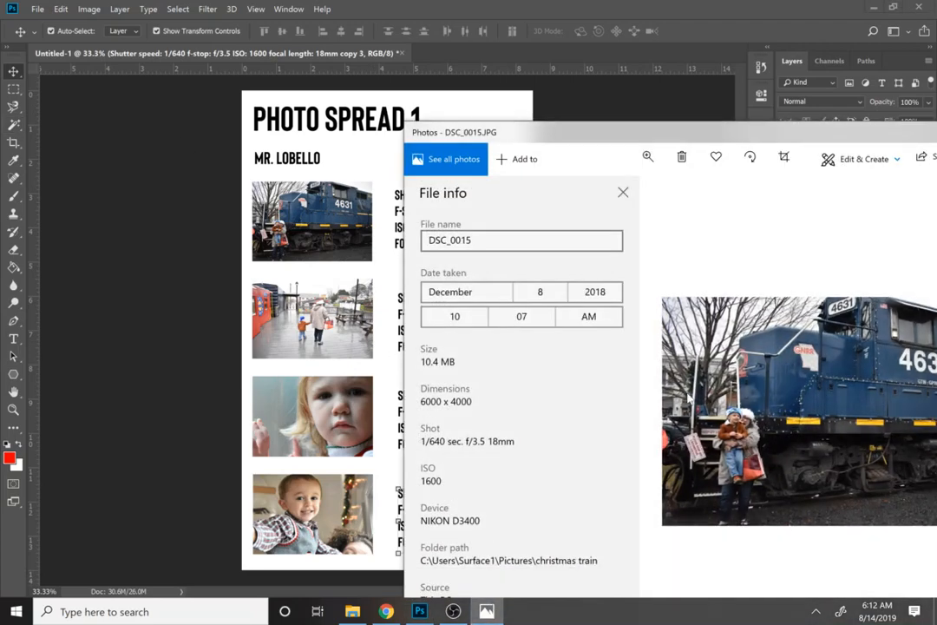
{"action": "left_click", "coordinate": [688, 398]}
{"action": "left_click", "coordinate": [687, 397]}
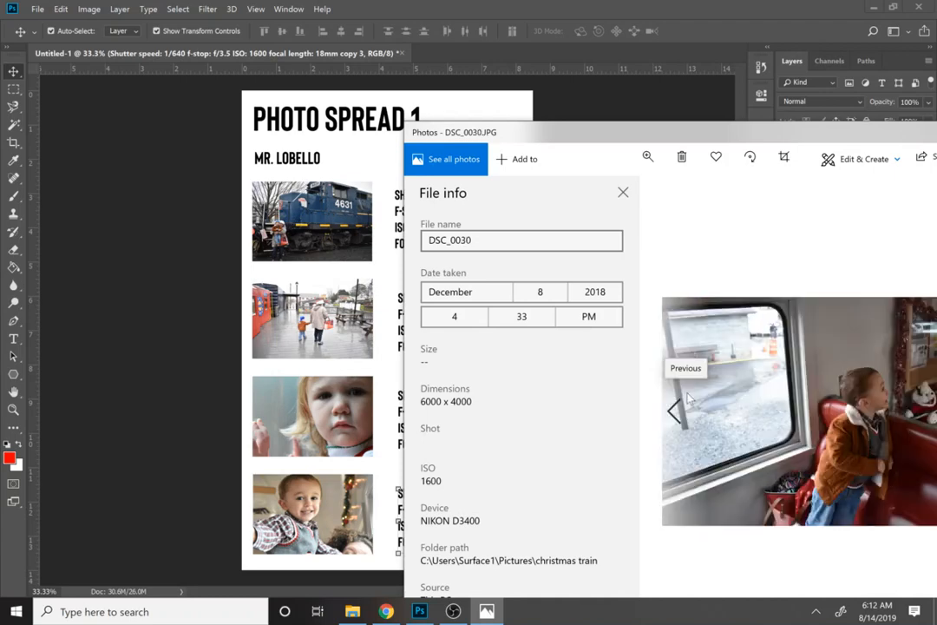
{"action": "left_click", "coordinate": [687, 397]}
{"action": "left_click", "coordinate": [688, 398]}
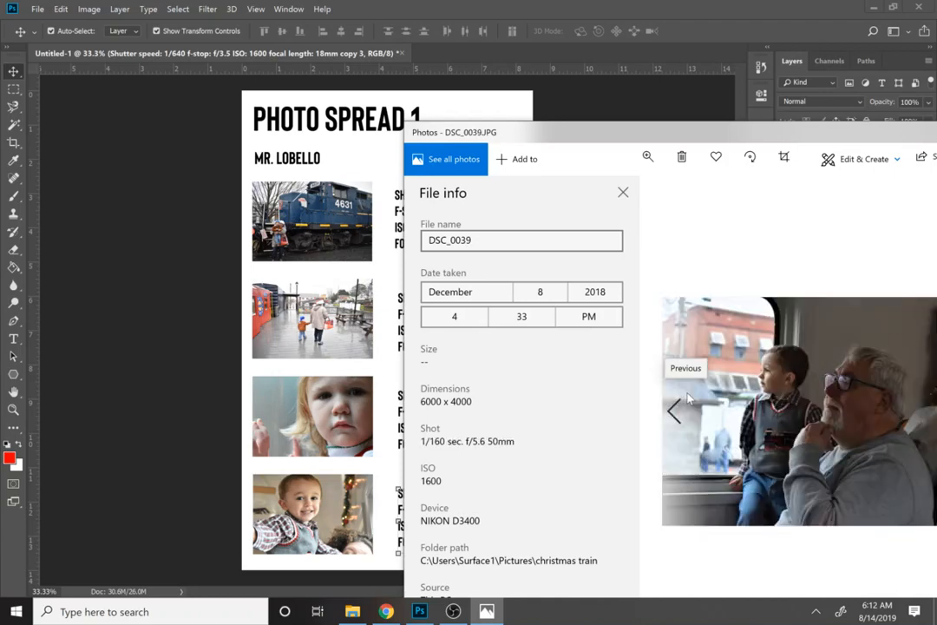
{"action": "left_click", "coordinate": [687, 397]}
{"action": "left_click", "coordinate": [687, 397]}
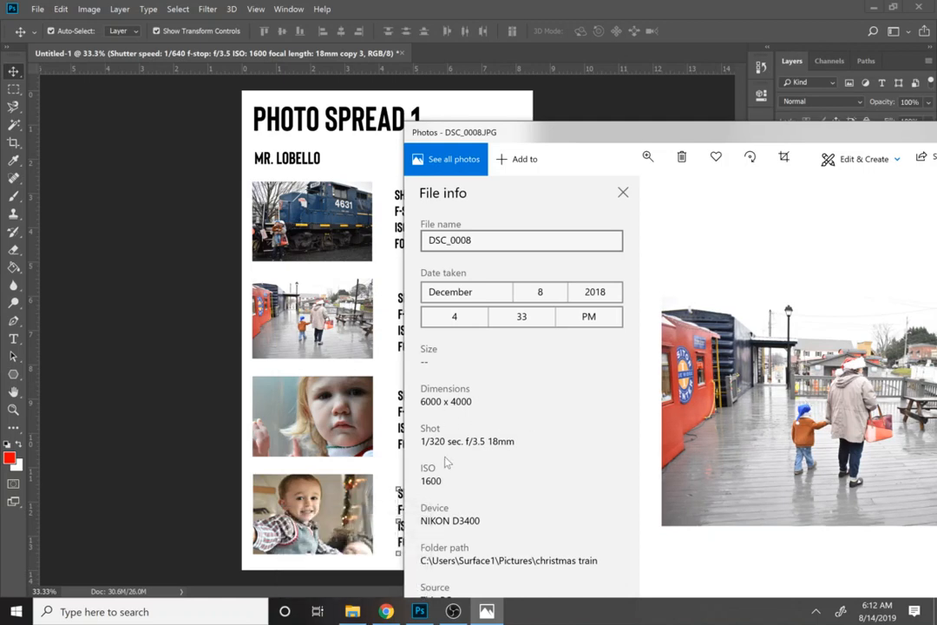
{"action": "left_click", "coordinate": [338, 337]}
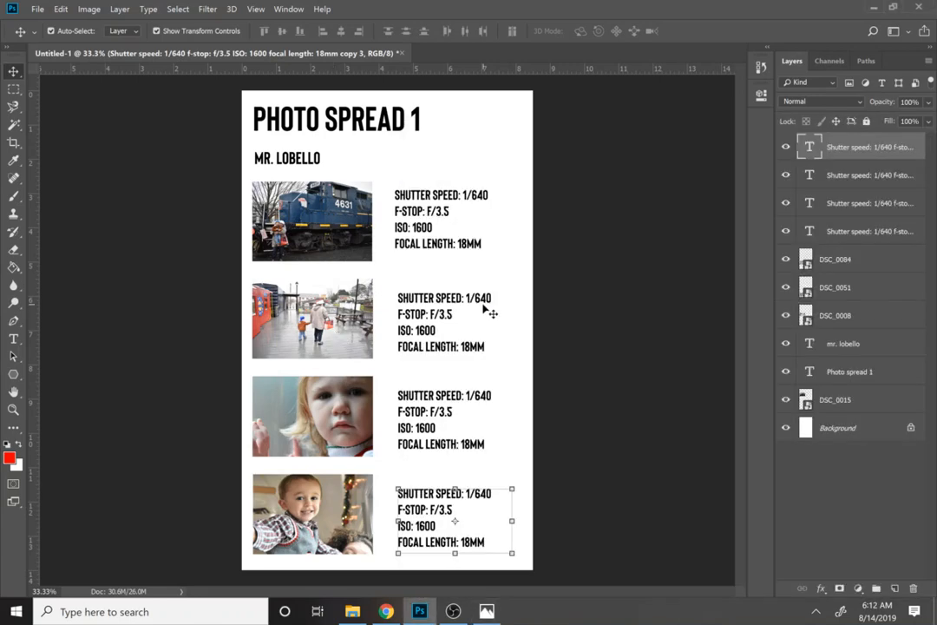
{"action": "key", "text": "alt+Tab"}
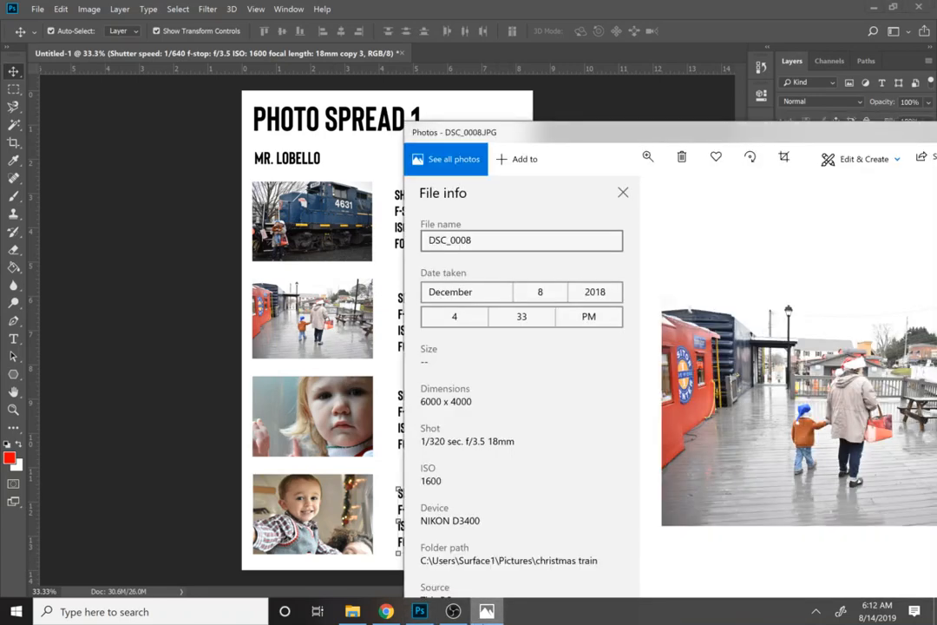
{"action": "key", "text": "alt+Tab"}
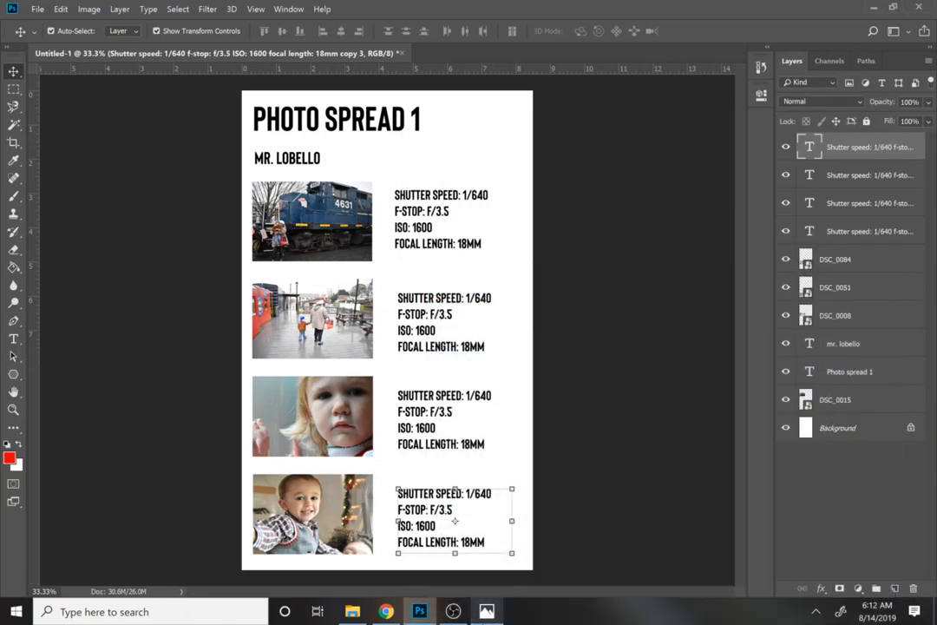
{"action": "key", "text": "t"}
{"action": "left_click", "coordinate": [491, 298]}
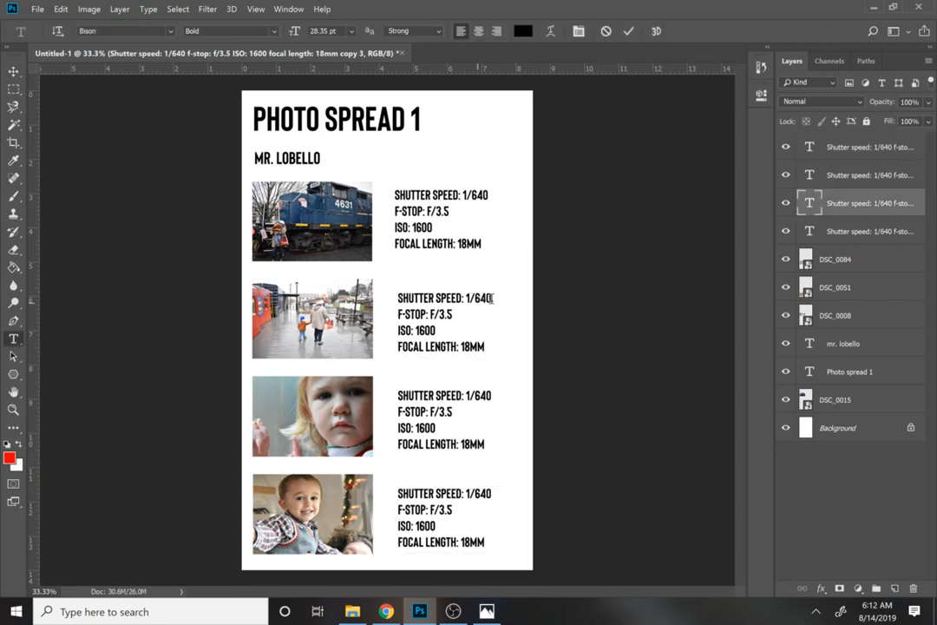
{"action": "left_click", "coordinate": [479, 299]}
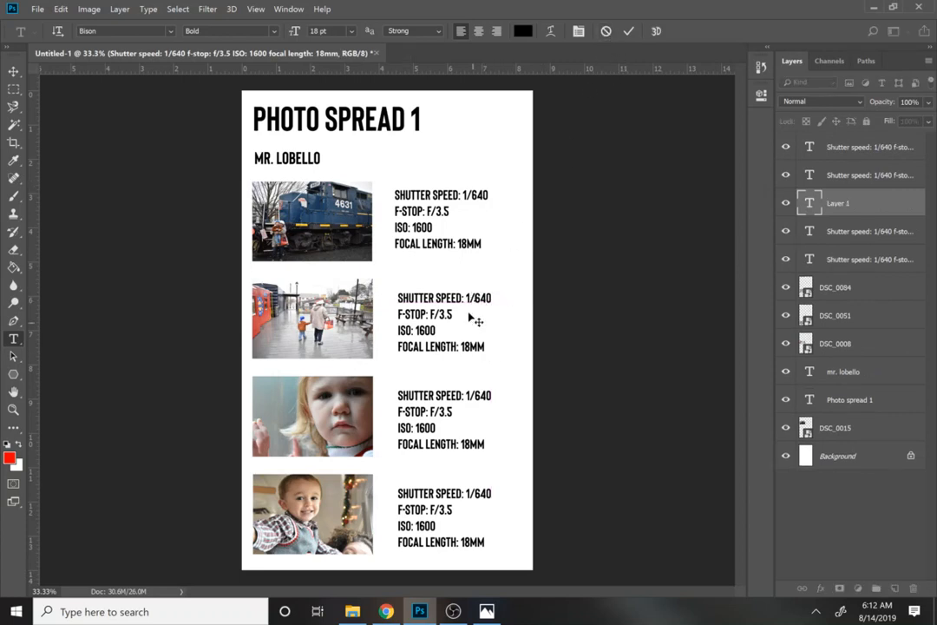
{"action": "left_click", "coordinate": [605, 33]}
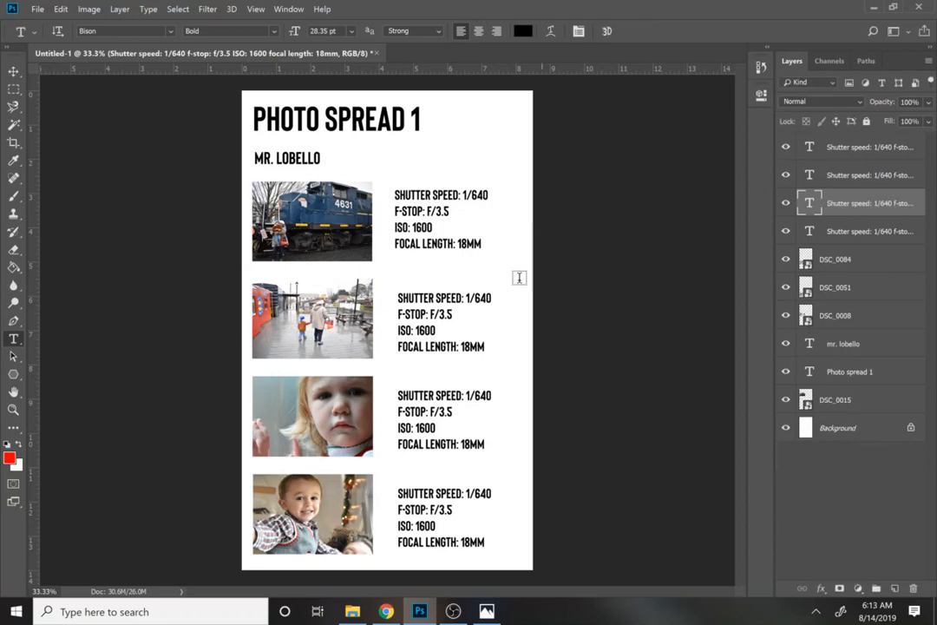
- Set the shutter speed to 1/320 in the caption beside the second photo
{"action": "triple_click", "coordinate": [487, 297]}
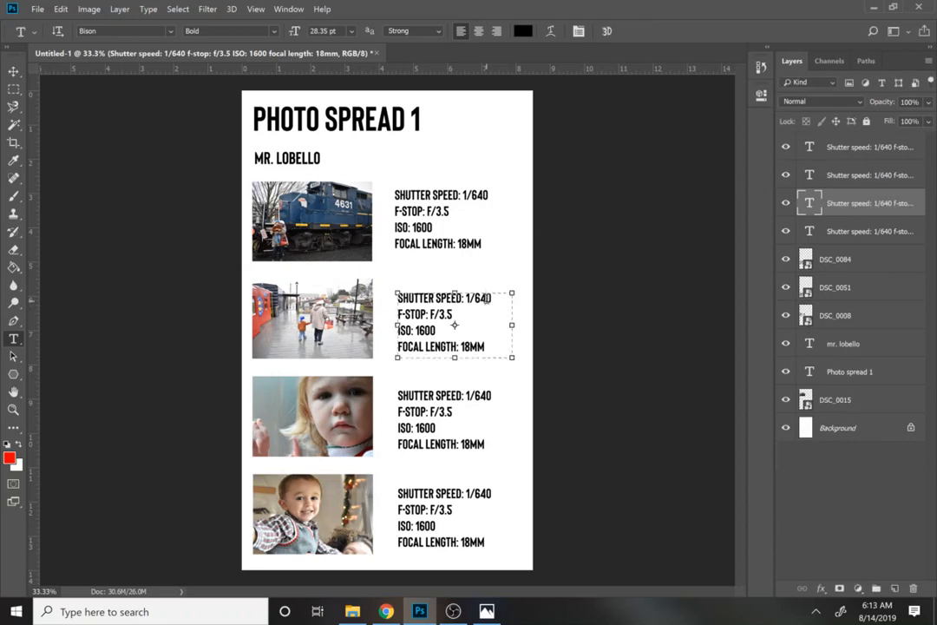
{"action": "left_click", "coordinate": [486, 298]}
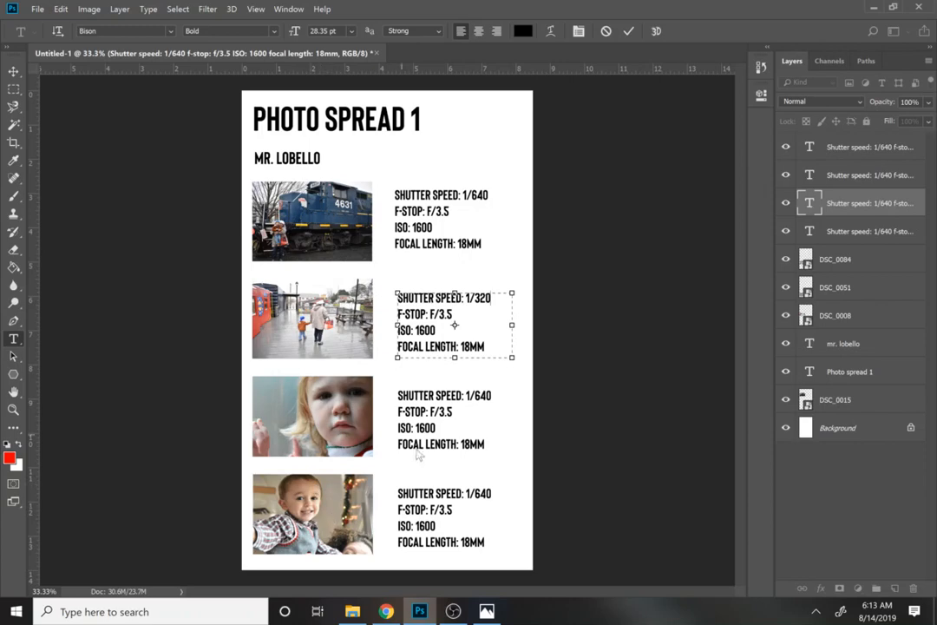
- Open DSC_0084 from the christmas train folder in Photos and show its file info to read the camera settings
{"action": "left_click", "coordinate": [352, 611]}
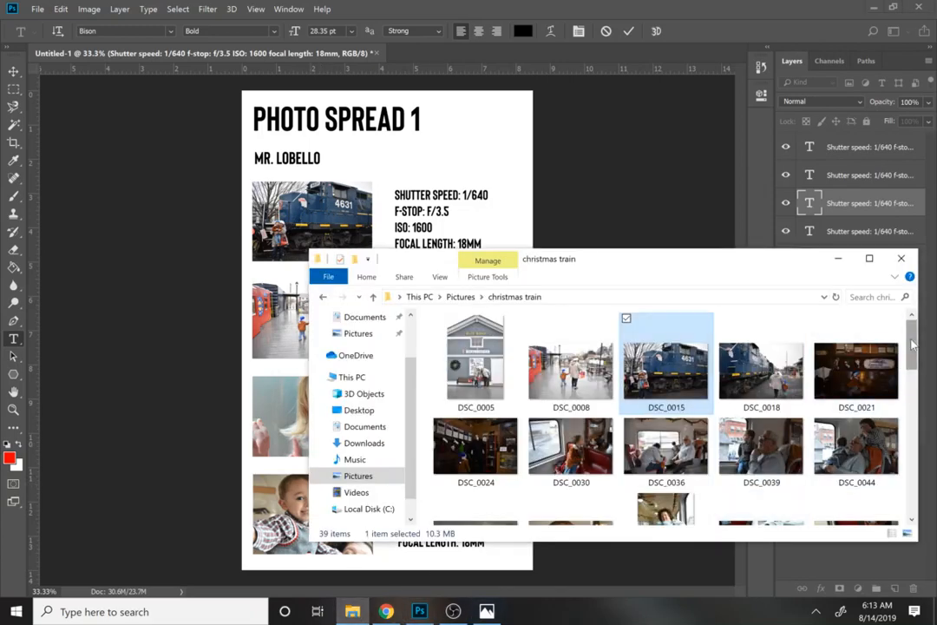
{"action": "scroll", "coordinate": [773, 348], "scroll_direction": "down", "scroll_amount": 4}
{"action": "left_click", "coordinate": [785, 420]}
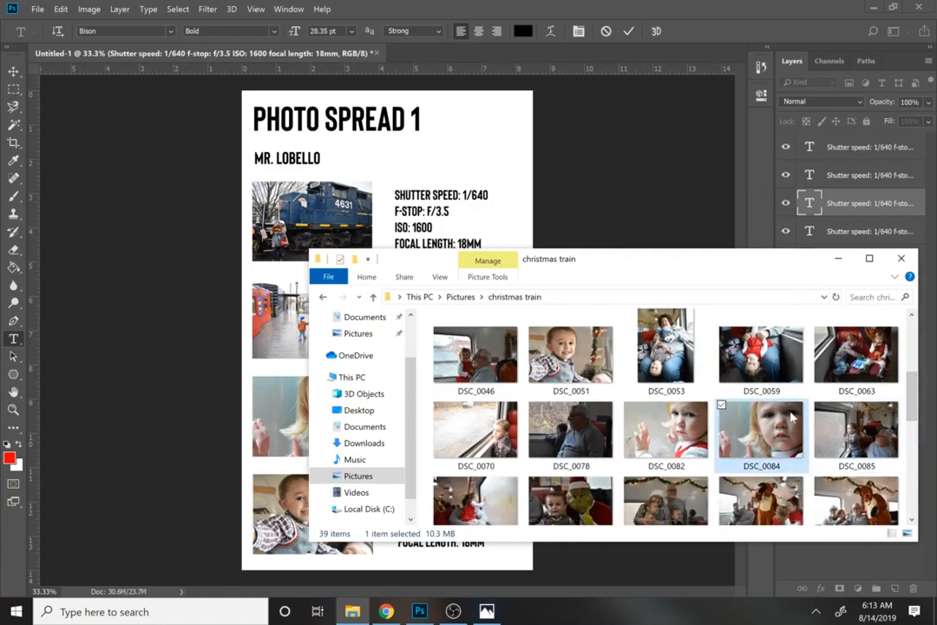
{"action": "double_click", "coordinate": [786, 419]}
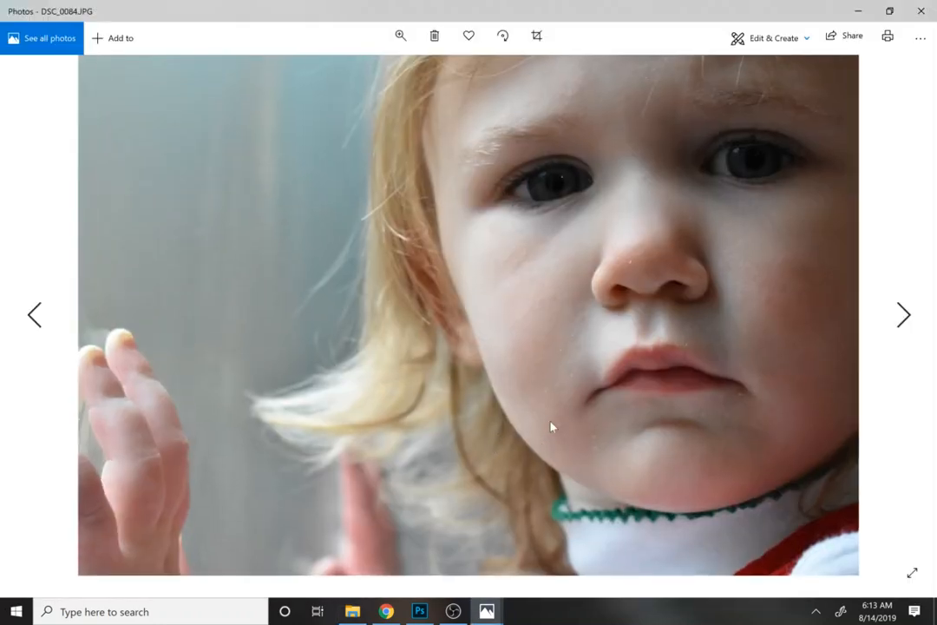
{"action": "right_click", "coordinate": [552, 427]}
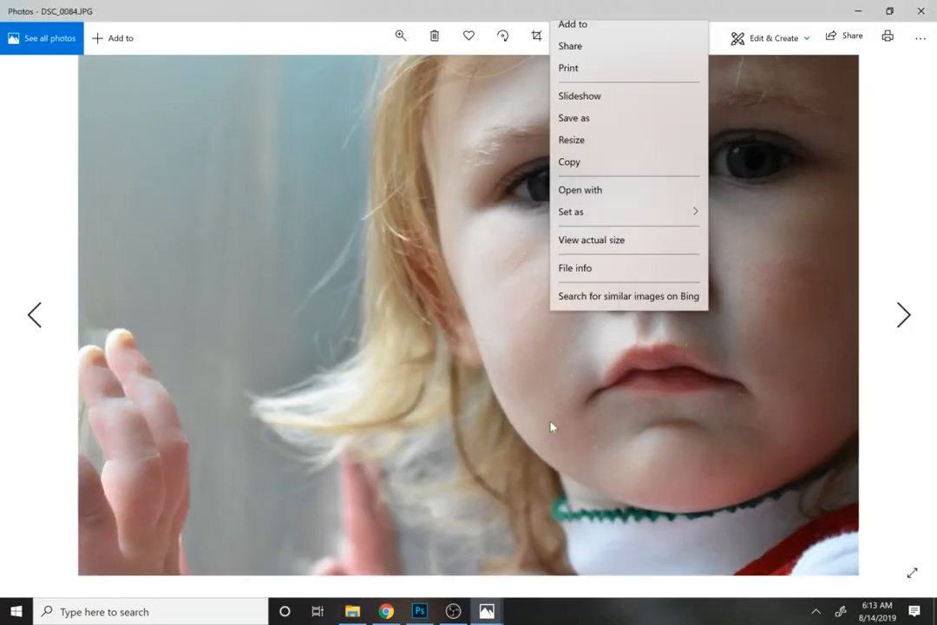
{"action": "key", "text": "Escape"}
{"action": "right_click", "coordinate": [551, 427]}
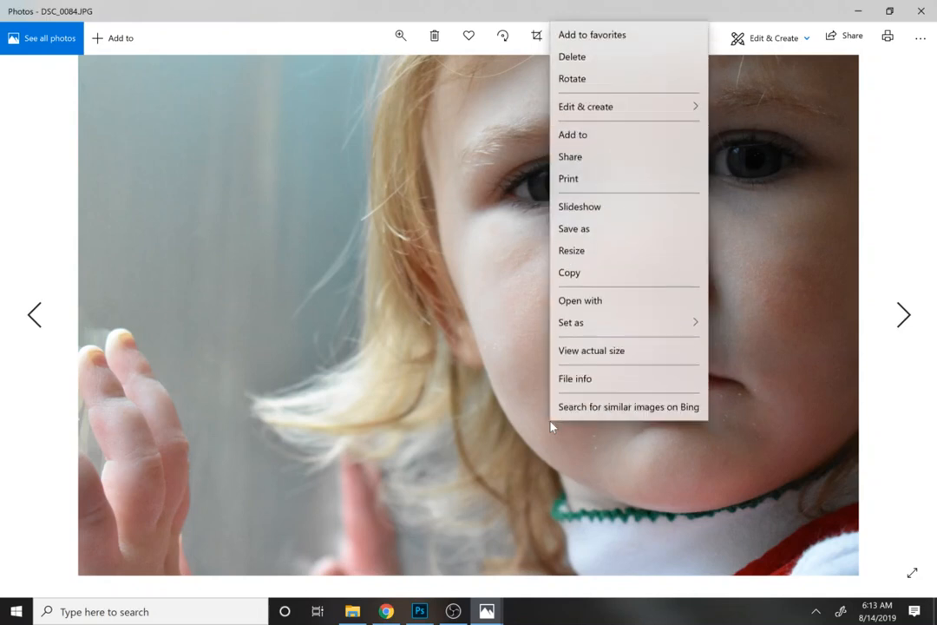
{"action": "left_click", "coordinate": [573, 378]}
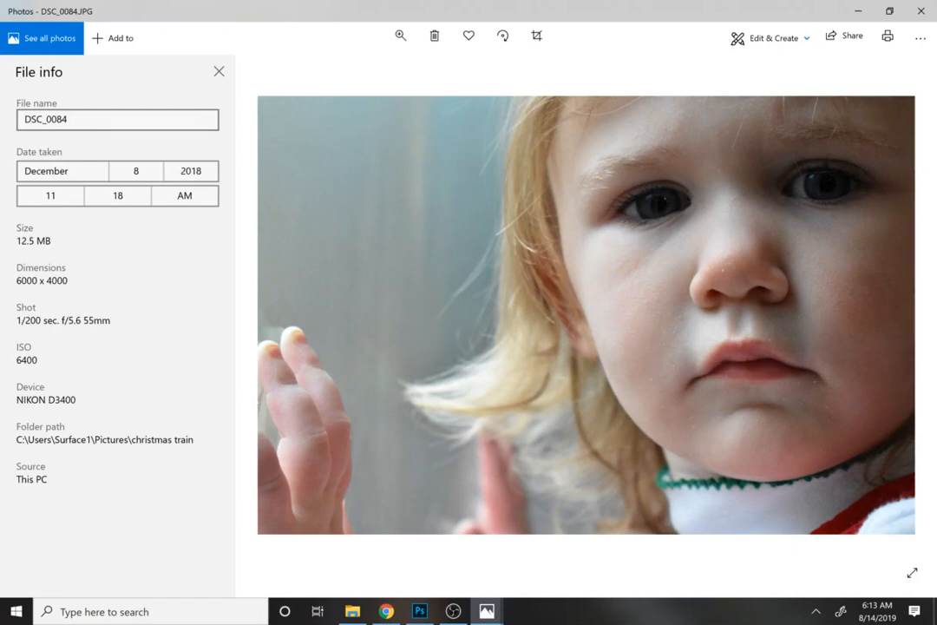
- Shrink the Photos window, move it aside from the photo column and return to Photoshop
{"action": "left_click", "coordinate": [887, 9]}
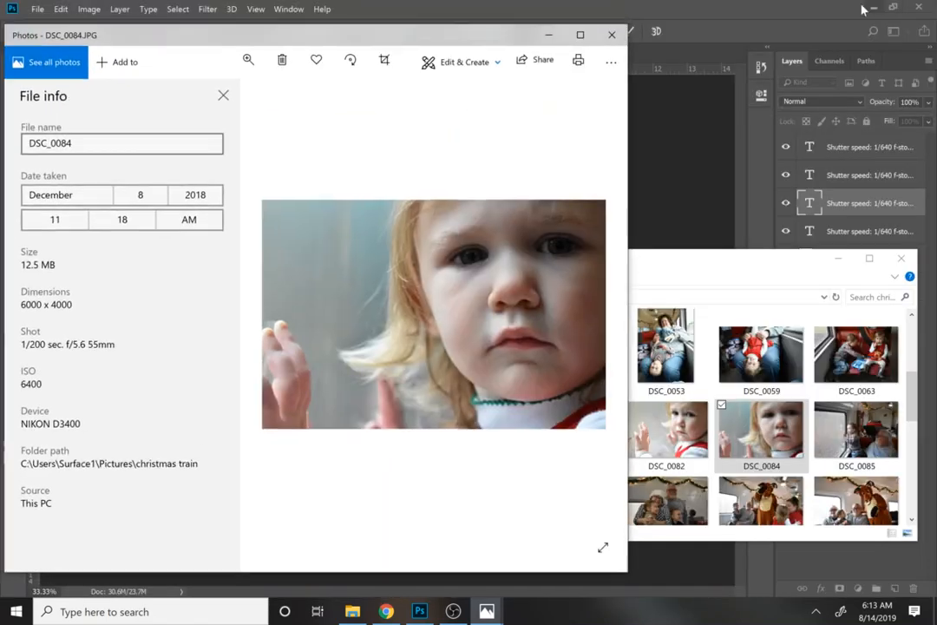
{"action": "left_click_drag", "start_coordinate": [482, 32], "coordinate": [887, 73]}
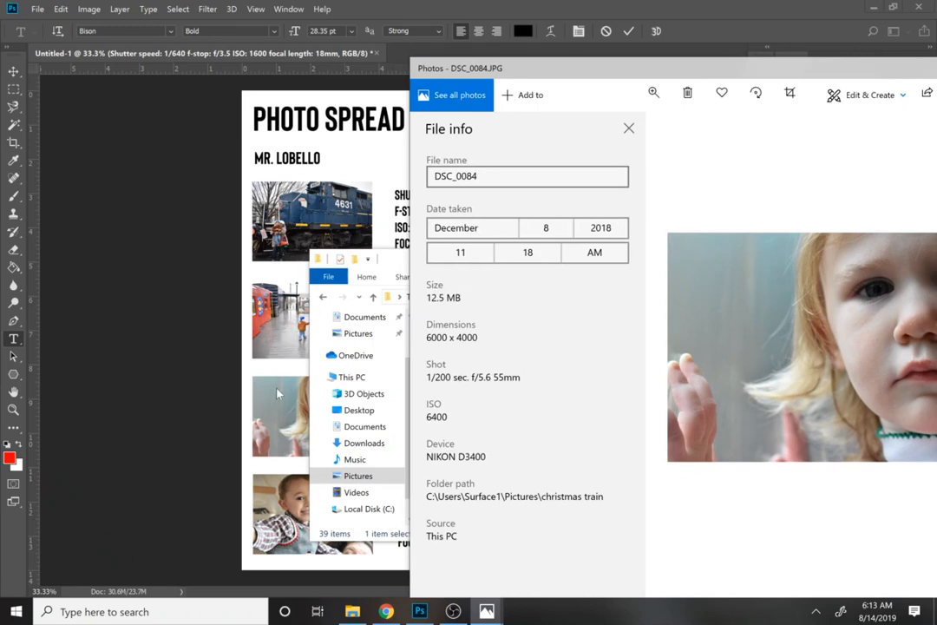
{"action": "left_click", "coordinate": [232, 327]}
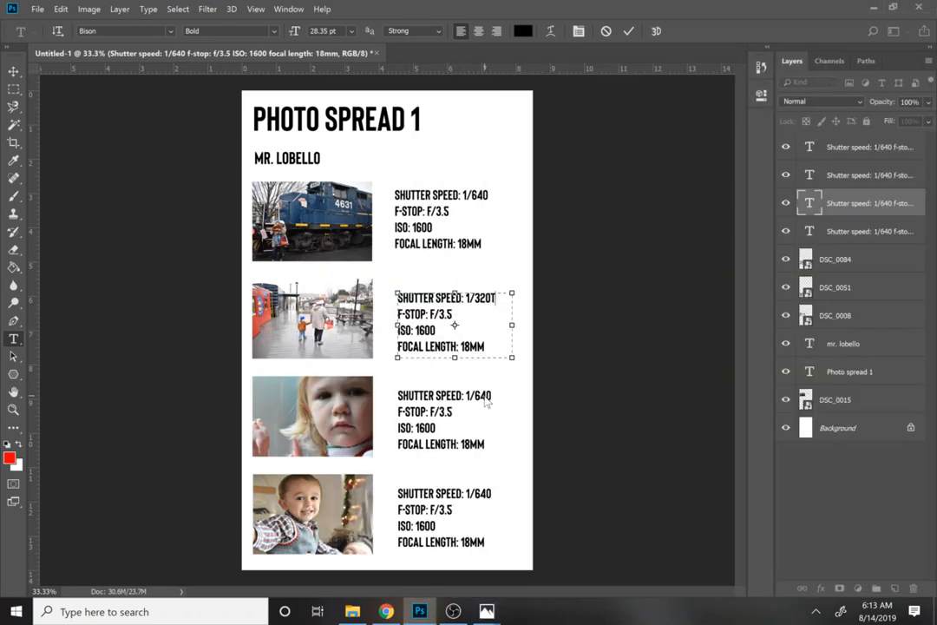
- Commit the second photo's caption and set the shutter speed to 1/200 in the caption beside the third photo
{"action": "key", "text": "ctrl+Return"}
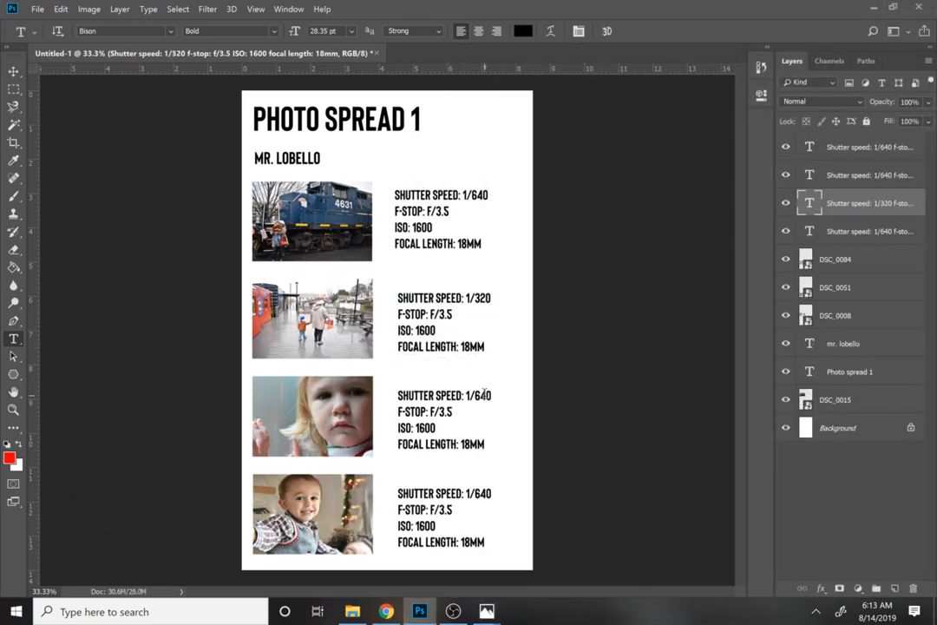
{"action": "left_click", "coordinate": [480, 396]}
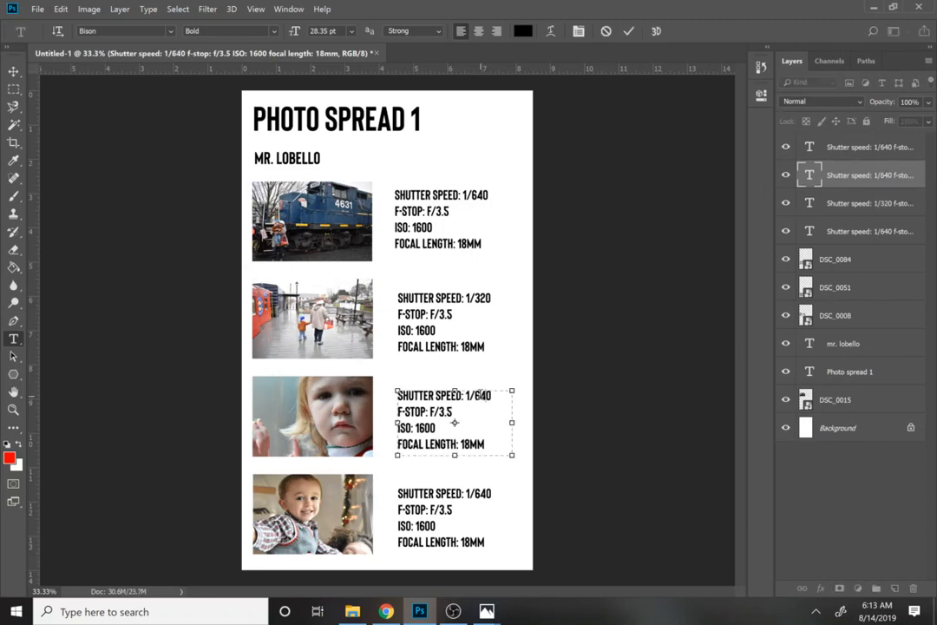
{"action": "key", "text": "BackSpace"}
{"action": "key", "text": "BackSpace"}
{"action": "type", "text": "2"}
{"action": "mouse_move", "coordinate": [486, 610]}
{"action": "left_click", "coordinate": [534, 554]}
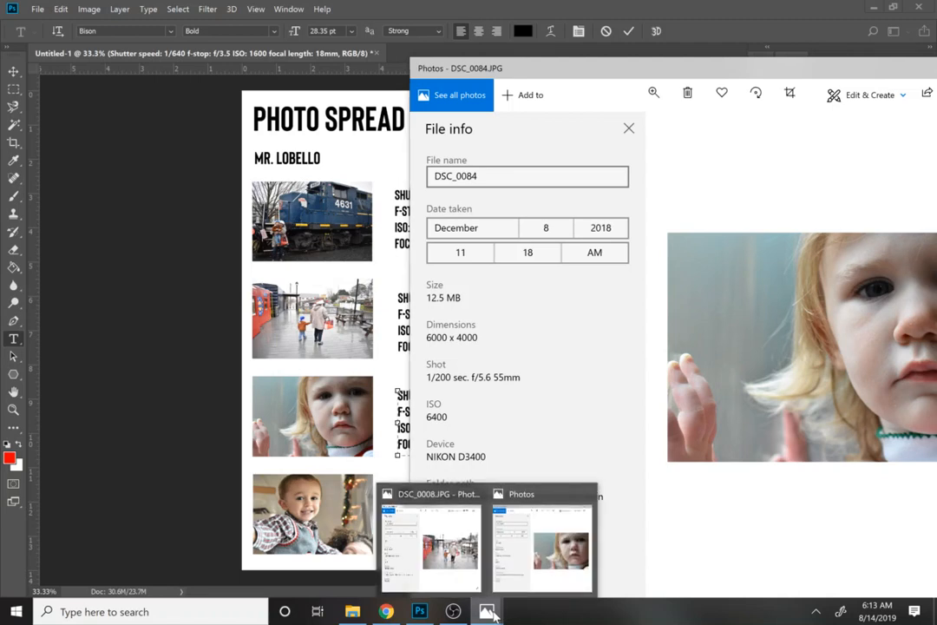
{"action": "left_click", "coordinate": [419, 611]}
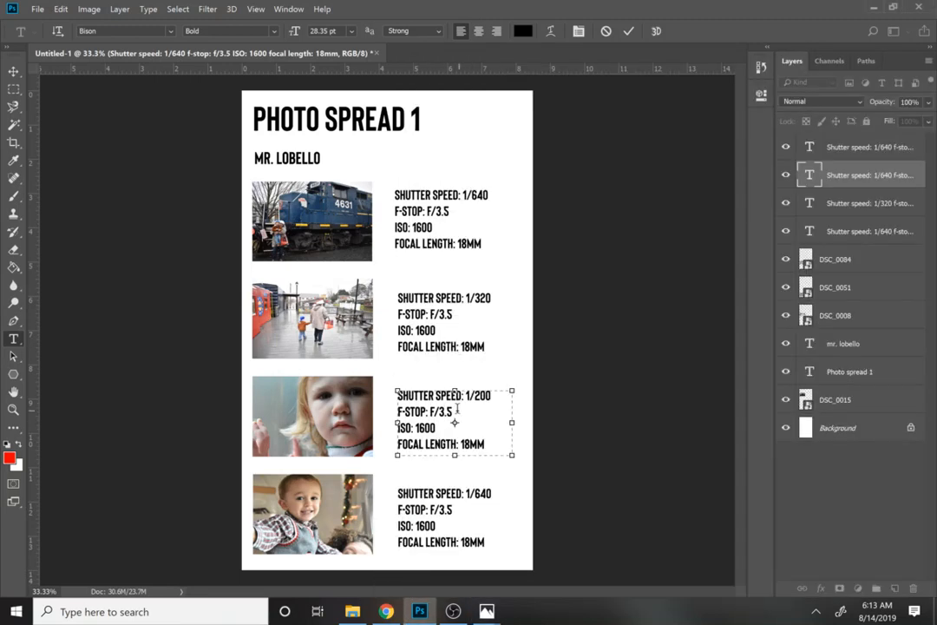
- Set the f-stop to f/5.6 in the third photo's caption and recheck DSC_0084's file info in Photos
{"action": "left_click_drag", "start_coordinate": [438, 411], "coordinate": [445, 413]}
{"action": "left_click", "coordinate": [443, 411]}
{"action": "mouse_move", "coordinate": [487, 613]}
{"action": "left_click", "coordinate": [542, 545]}
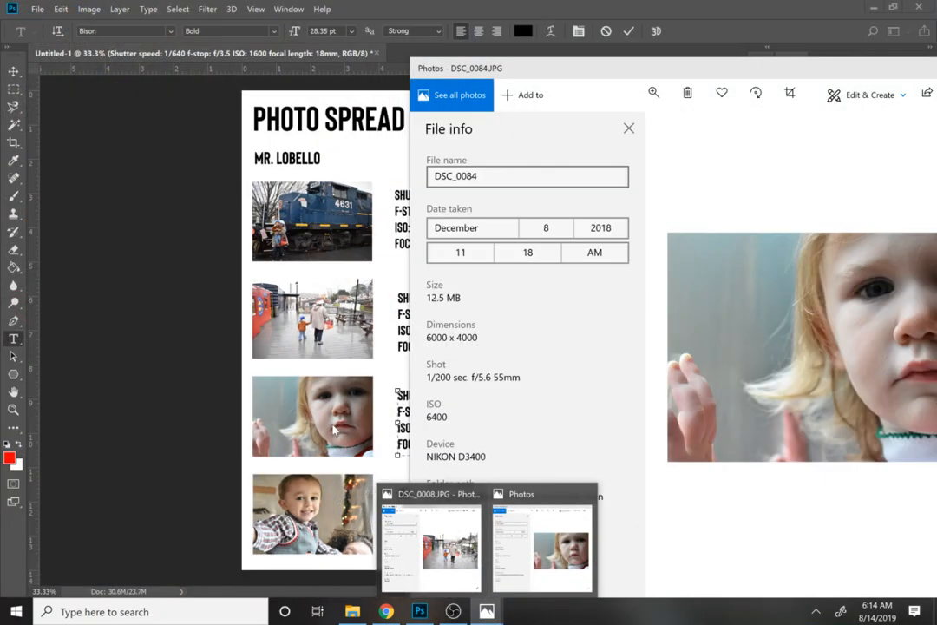
{"action": "left_click", "coordinate": [485, 612]}
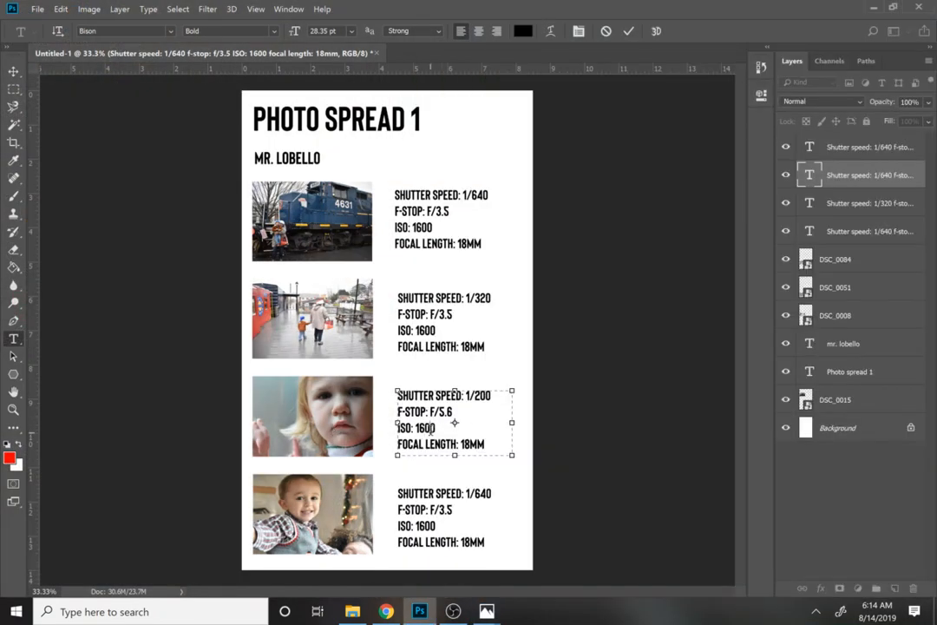
- Set the ISO to 6400 and the focal length to 55mm in the third photo's caption
{"action": "key", "text": "BackSpace"}
{"action": "key", "text": "BackSpace"}
{"action": "key", "text": "BackSpace"}
{"action": "key", "text": "BackSpace"}
{"action": "type", "text": "55"}
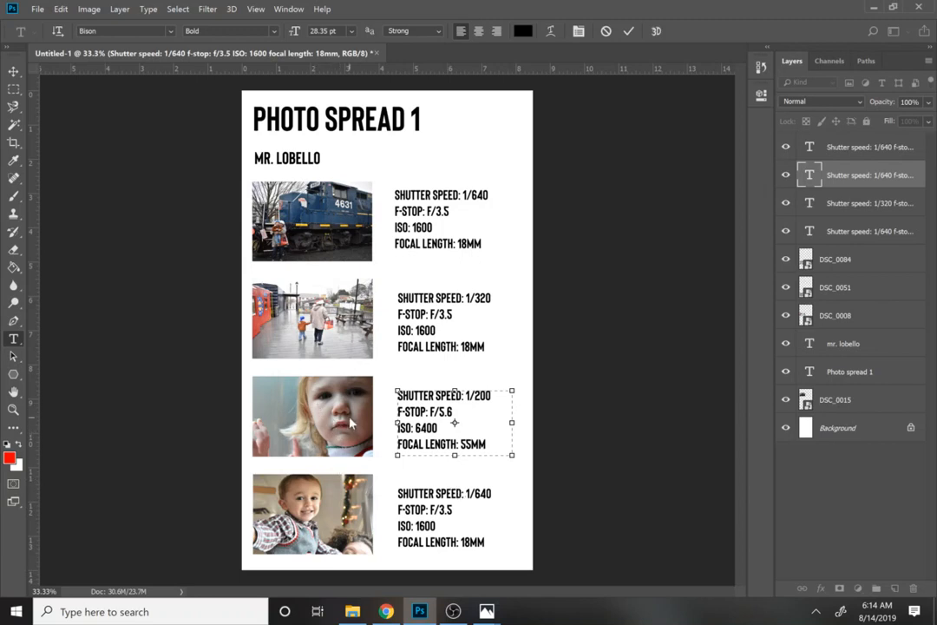
- Open DSC_0051 from the christmas train folder in Photos, read its camera settings in the file info and return to Photoshop
{"action": "mouse_move", "coordinate": [491, 616]}
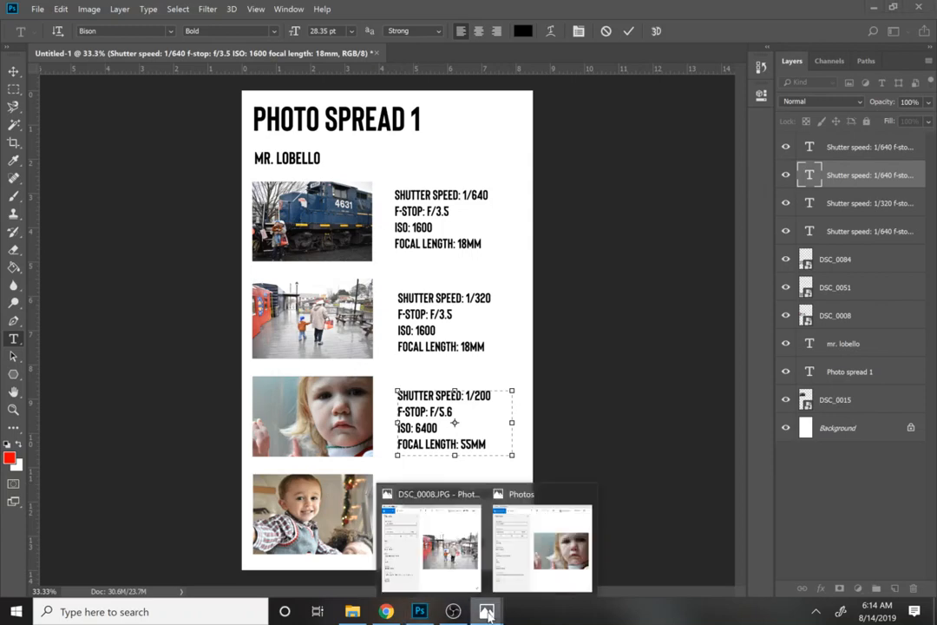
{"action": "left_click", "coordinate": [354, 612]}
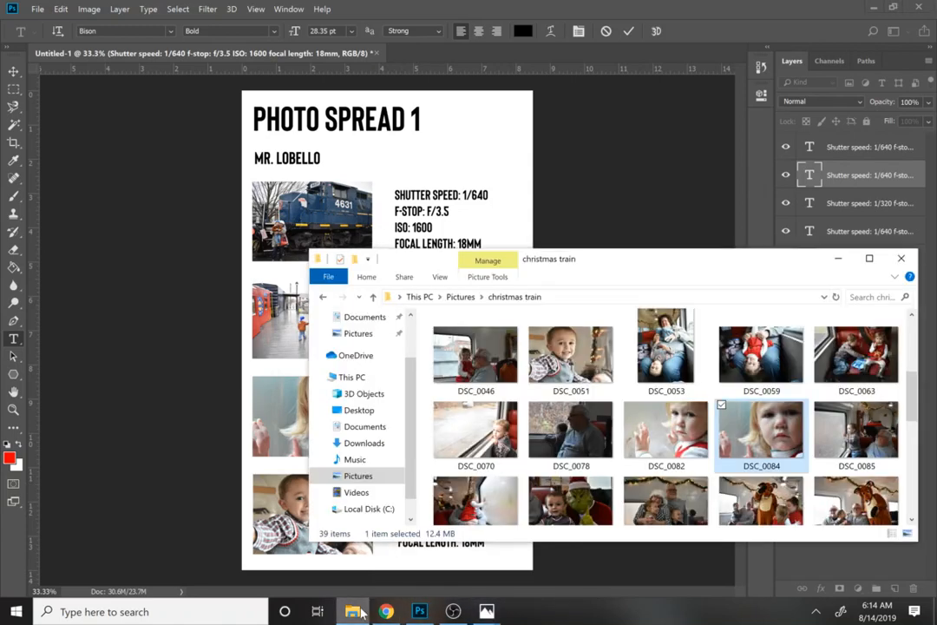
{"action": "left_click", "coordinate": [580, 369]}
{"action": "double_click", "coordinate": [580, 369]}
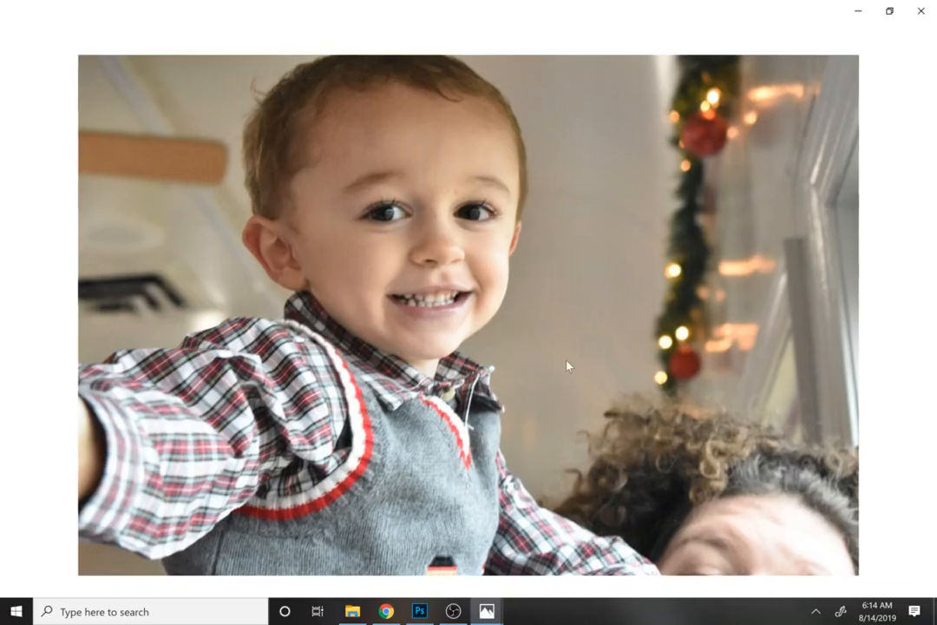
{"action": "right_click", "coordinate": [510, 341]}
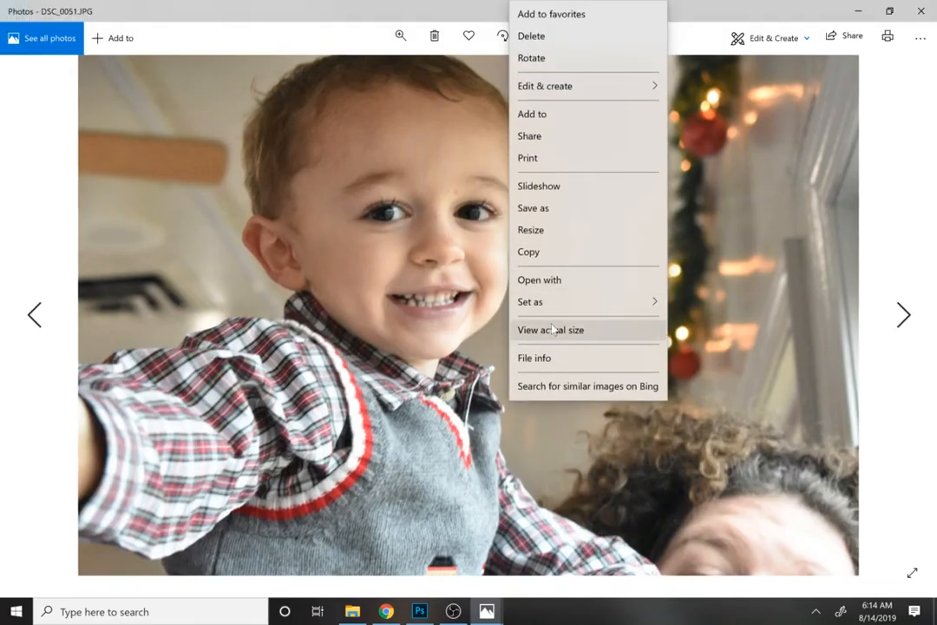
{"action": "left_click", "coordinate": [549, 355]}
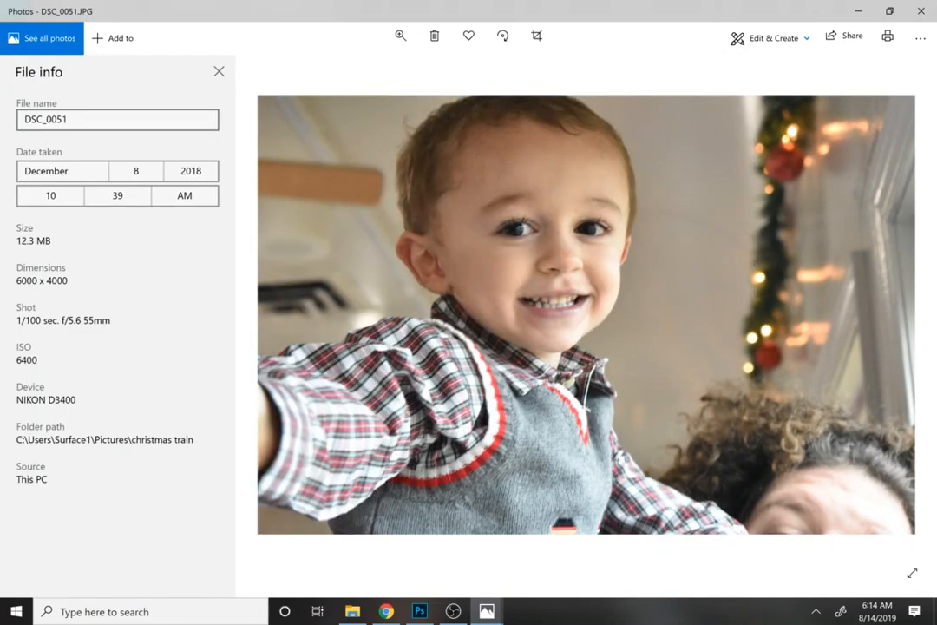
{"action": "left_click", "coordinate": [422, 611]}
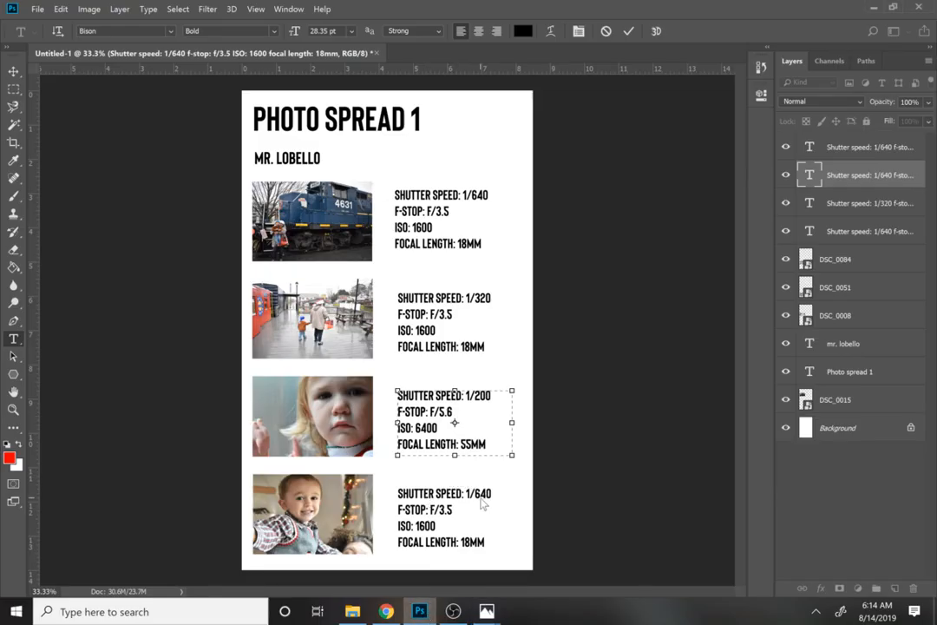
- Finish the third photo's caption and set the shutter speed to 1/10 in the caption beside the fourth photo
{"action": "type", "text": "t"}
{"action": "key", "text": "ctrl+z"}
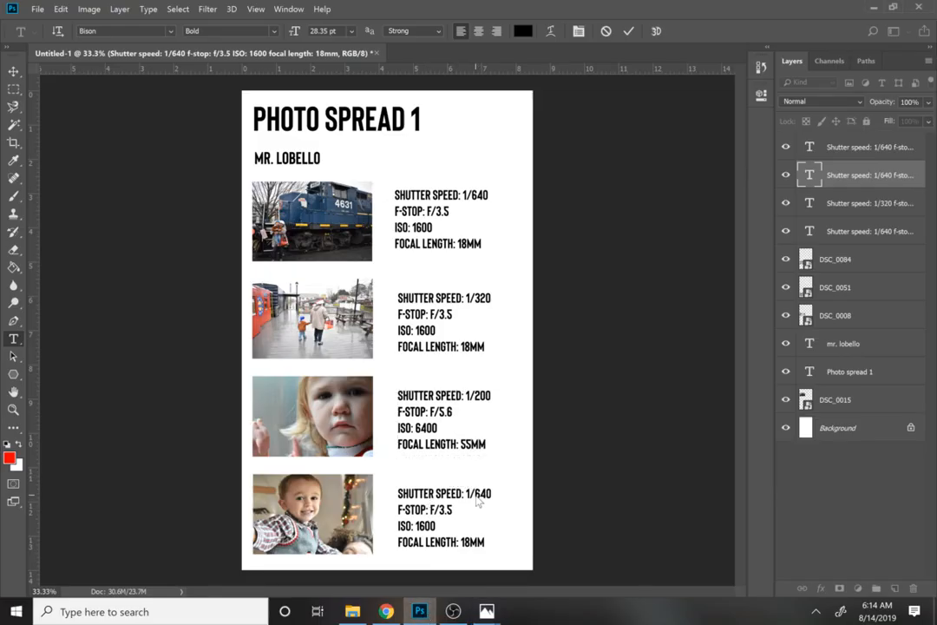
{"action": "left_click", "coordinate": [476, 496]}
{"action": "left_click_drag", "start_coordinate": [476, 497], "coordinate": [453, 511]}
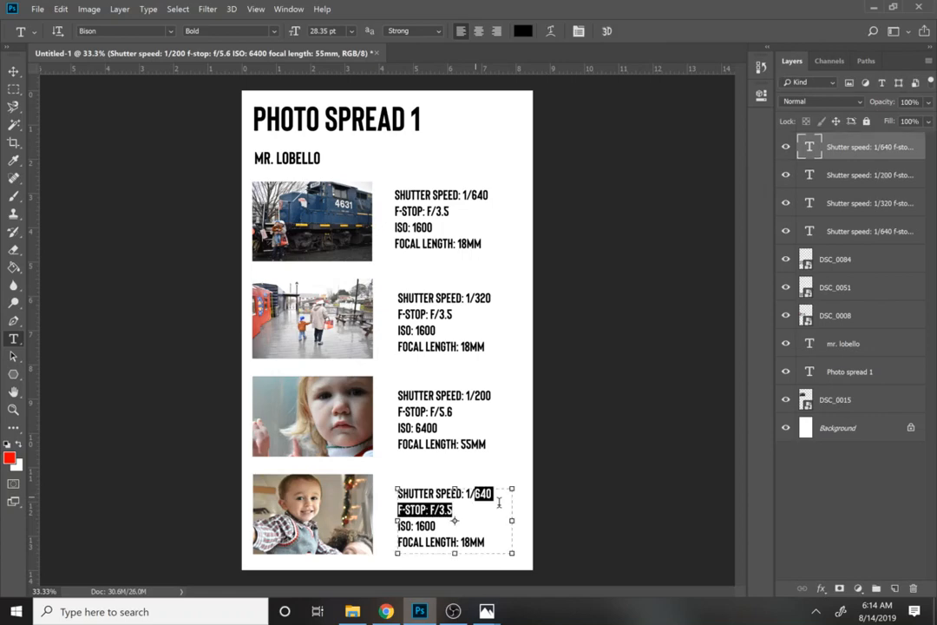
{"action": "left_click", "coordinate": [454, 520]}
{"action": "left_click", "coordinate": [428, 611]}
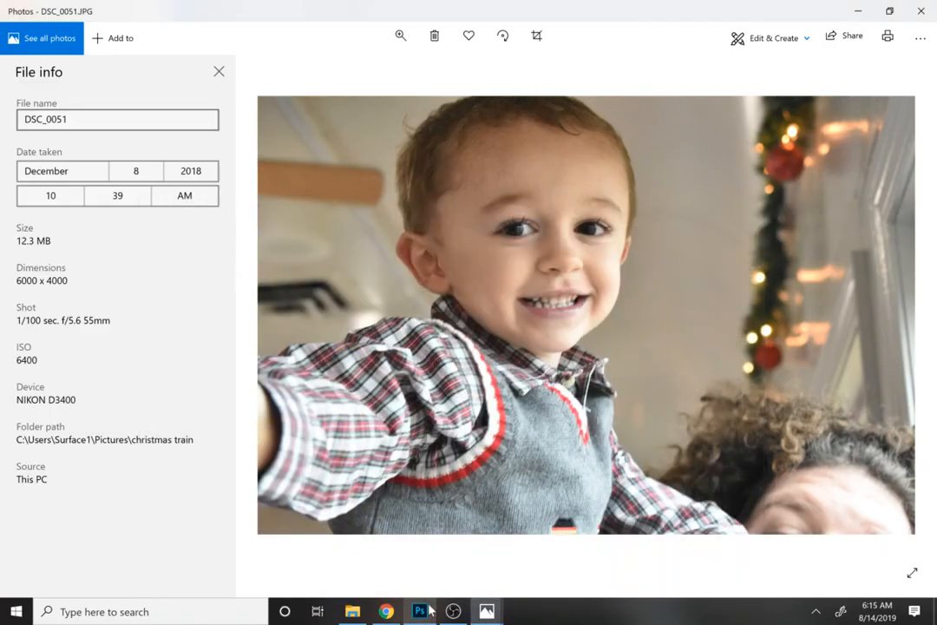
{"action": "left_click", "coordinate": [428, 611]}
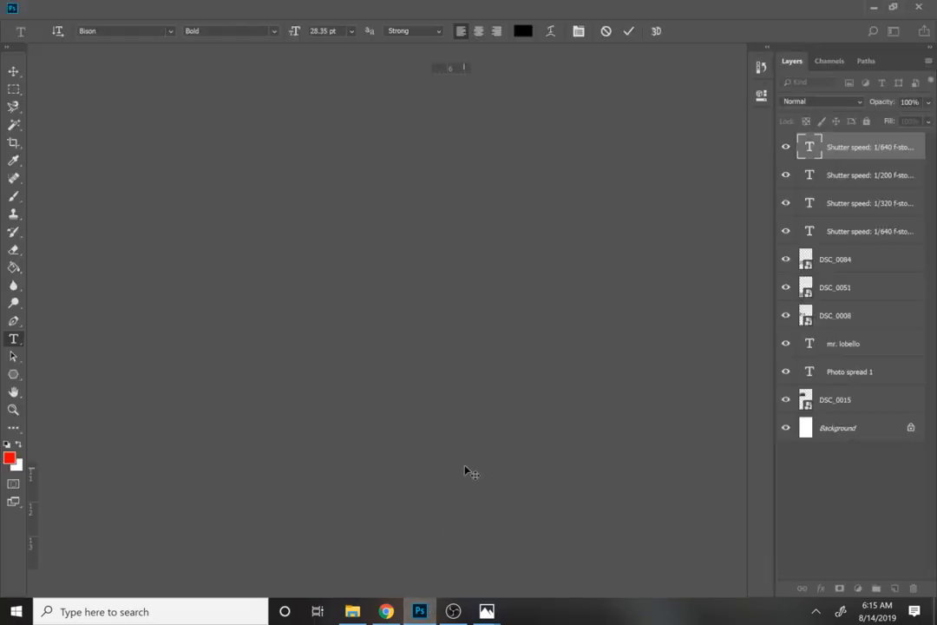
{"action": "left_click_drag", "start_coordinate": [474, 494], "coordinate": [492, 500]}
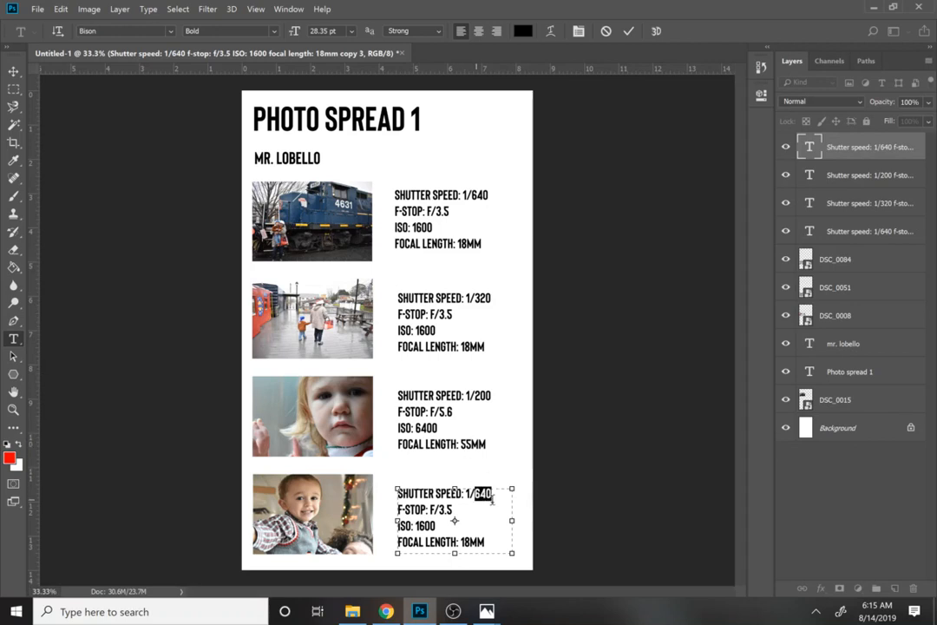
{"action": "type", "text": "10"}
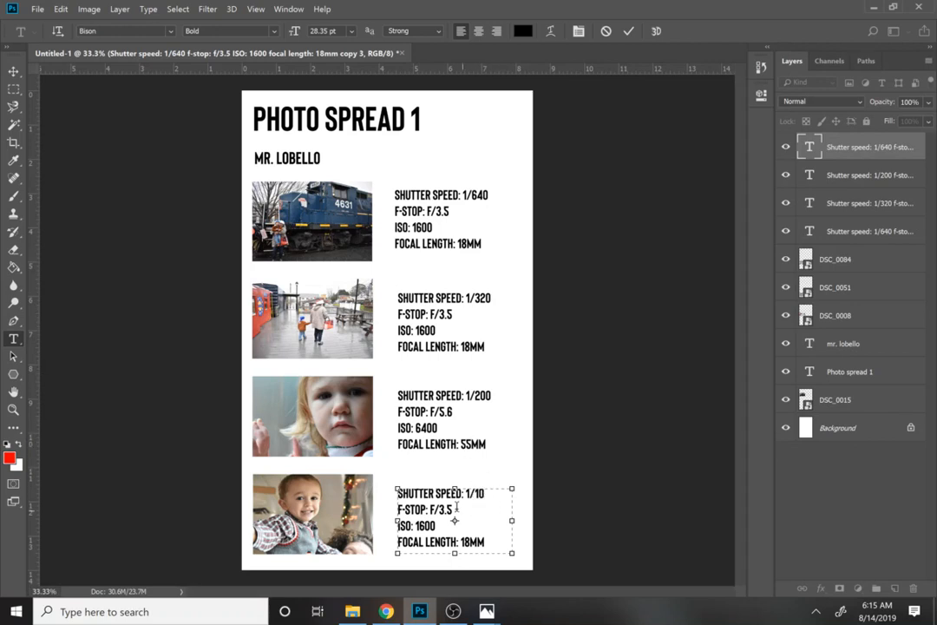
- Set the f-stop to f/5.6 in the fourth photo's caption, rechecking DSC_0051's file info in Photos
{"action": "left_click_drag", "start_coordinate": [441, 509], "coordinate": [454, 511]}
{"action": "left_click", "coordinate": [455, 518]}
{"action": "left_click", "coordinate": [419, 611]}
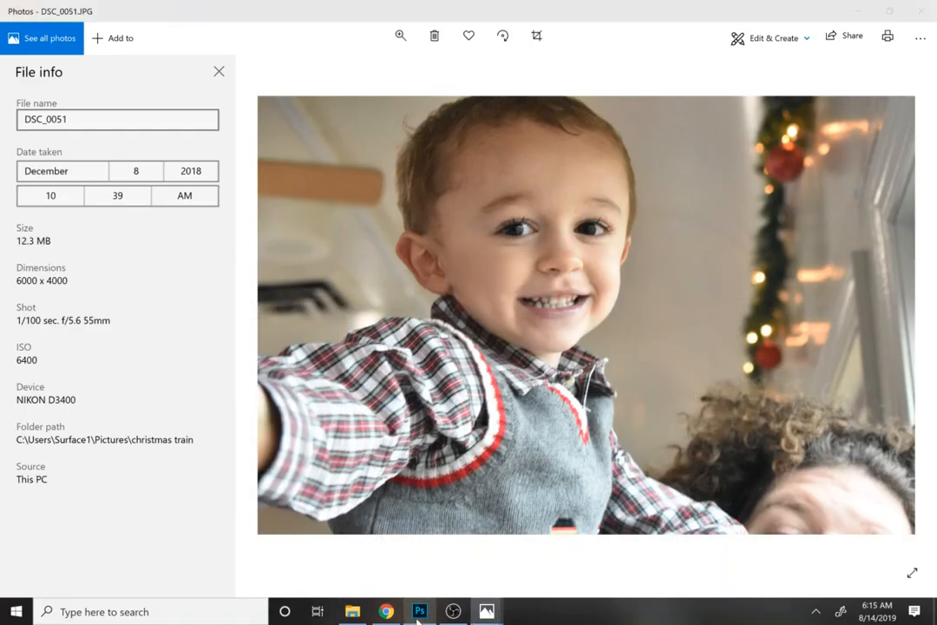
{"action": "left_click", "coordinate": [419, 611]}
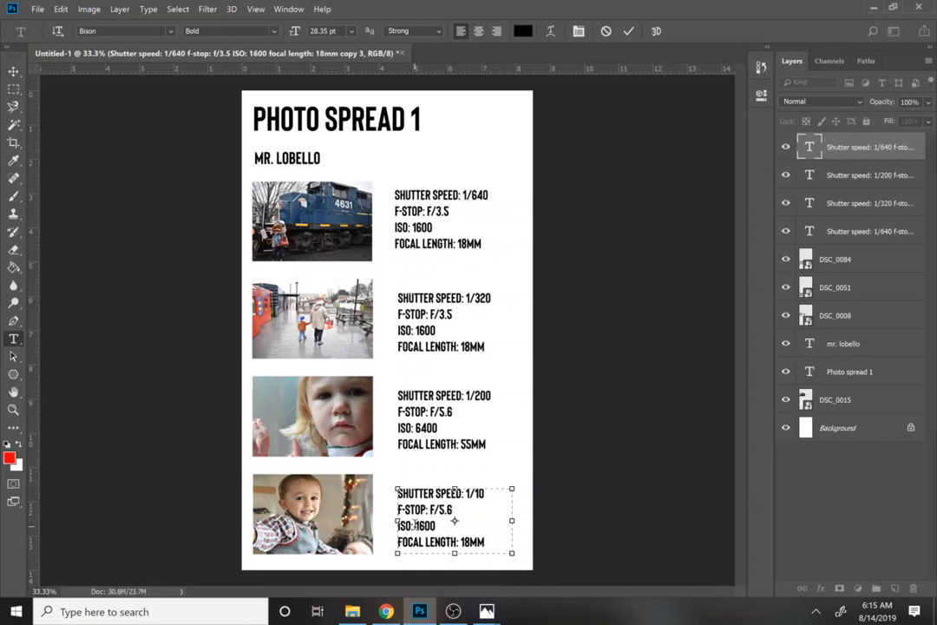
- Set the ISO to 6400 and the focal length to 55mm in the fourth photo's caption and commit the text
{"action": "left_click_drag", "start_coordinate": [415, 525], "coordinate": [443, 526]}
{"action": "type", "text": "640"}
{"action": "key", "text": "BackSpace"}
{"action": "key", "text": "BackSpace"}
{"action": "type", "text": "55"}
{"action": "left_click", "coordinate": [36, 9]}
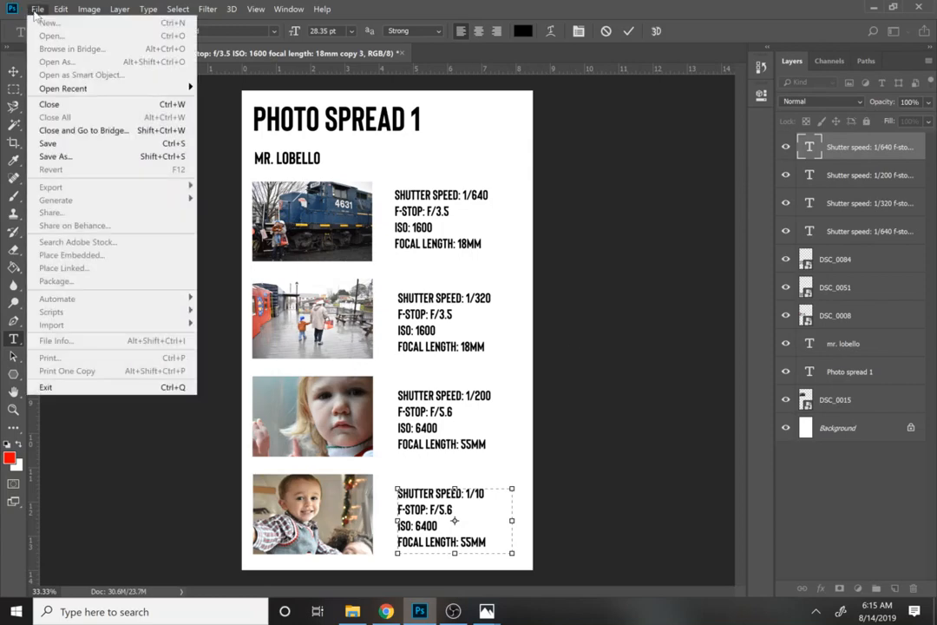
{"action": "left_click", "coordinate": [36, 10]}
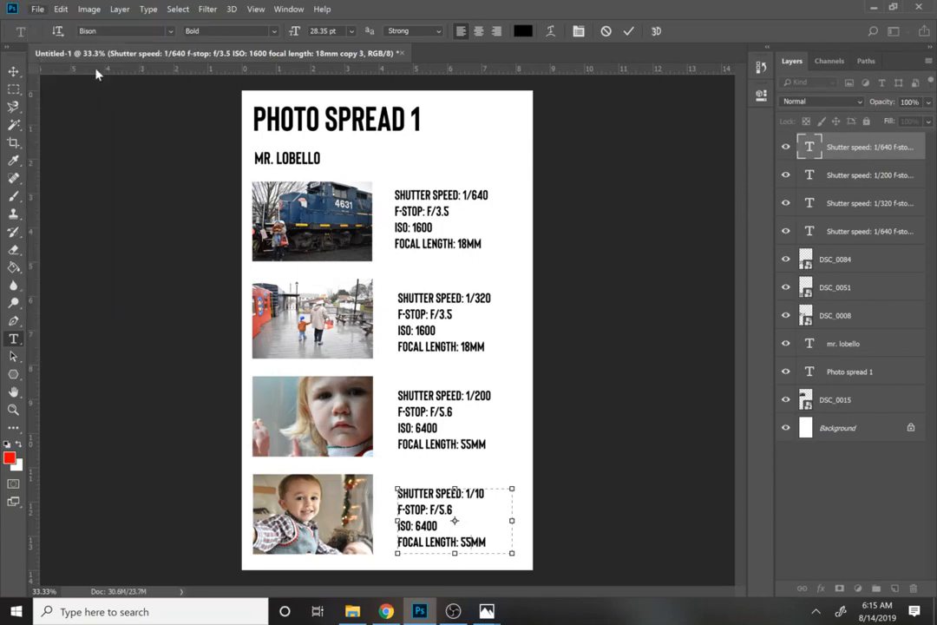
{"action": "left_click", "coordinate": [628, 30]}
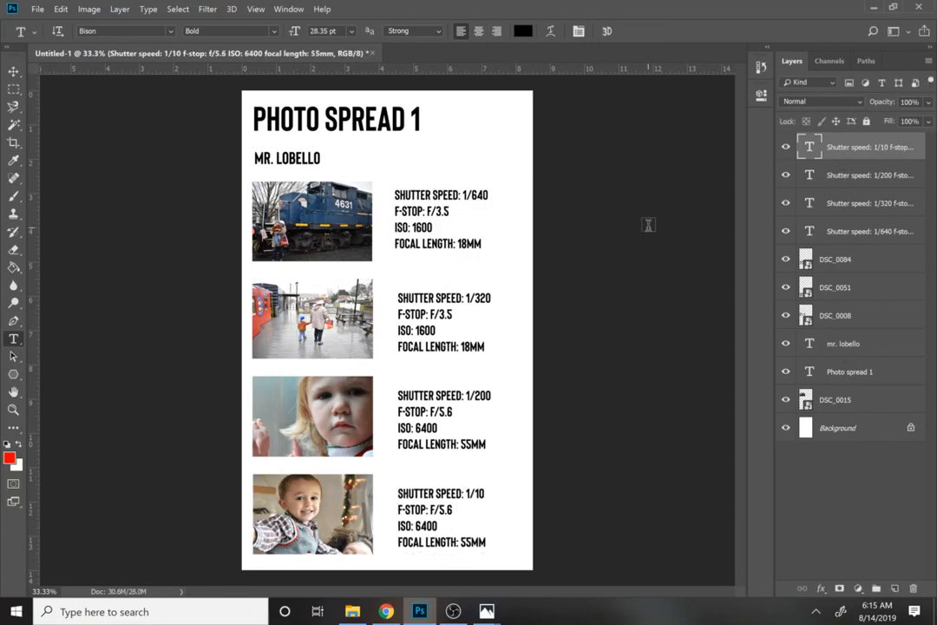
- Go through the photo layers DSC_0015, DSC_0008, DSC_0051 and DSC_0084 one at a time
{"action": "left_click", "coordinate": [845, 428]}
{"action": "left_click", "coordinate": [854, 406]}
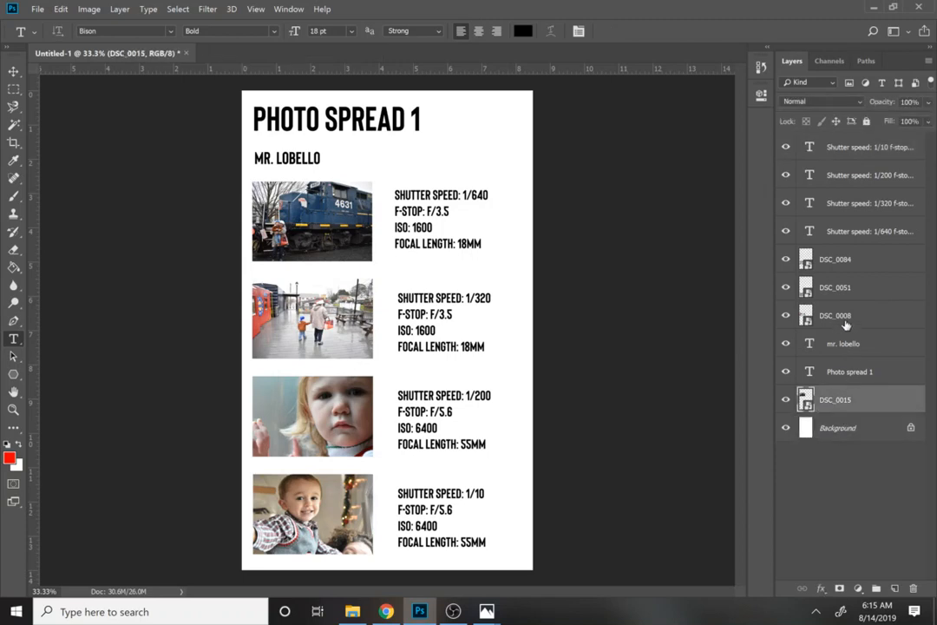
{"action": "left_click", "coordinate": [844, 316]}
{"action": "left_click", "coordinate": [839, 288]}
{"action": "left_click", "coordinate": [839, 260]}
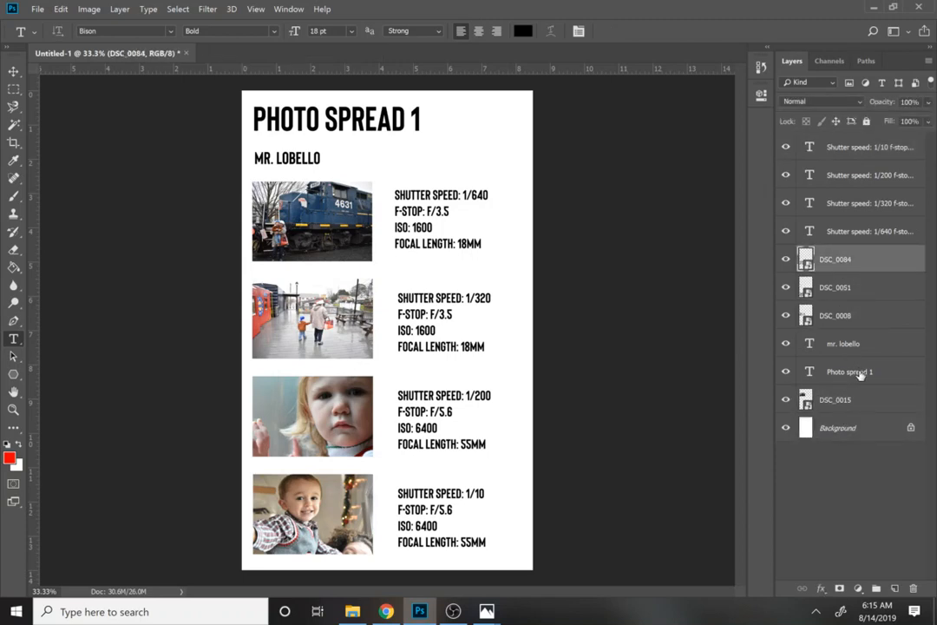
- Go through the title, author's name and caption text layers one at a time
{"action": "left_click", "coordinate": [861, 373]}
{"action": "left_click", "coordinate": [853, 347]}
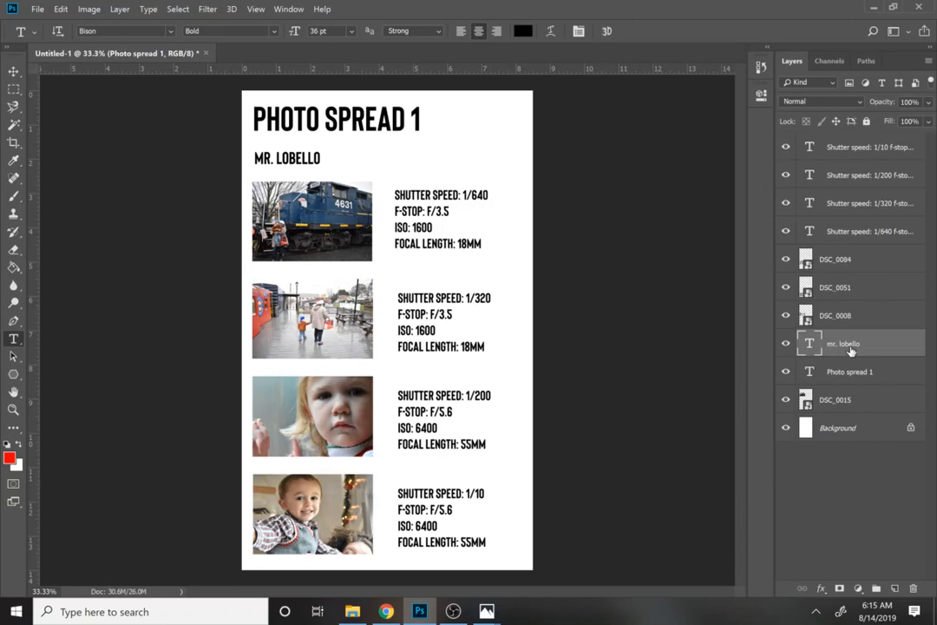
{"action": "left_click", "coordinate": [855, 233]}
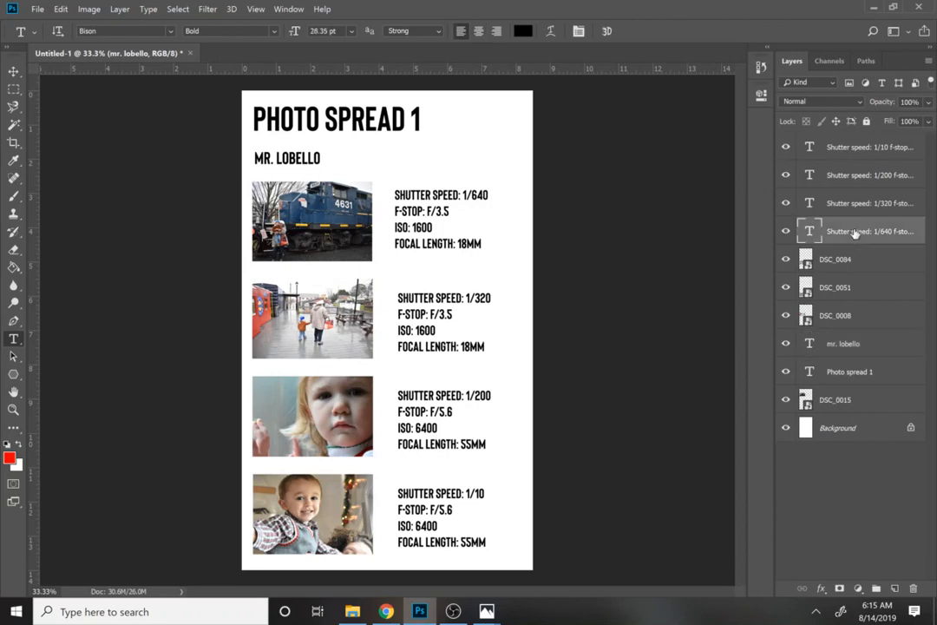
{"action": "left_click", "coordinate": [839, 174]}
{"action": "left_click", "coordinate": [826, 150]}
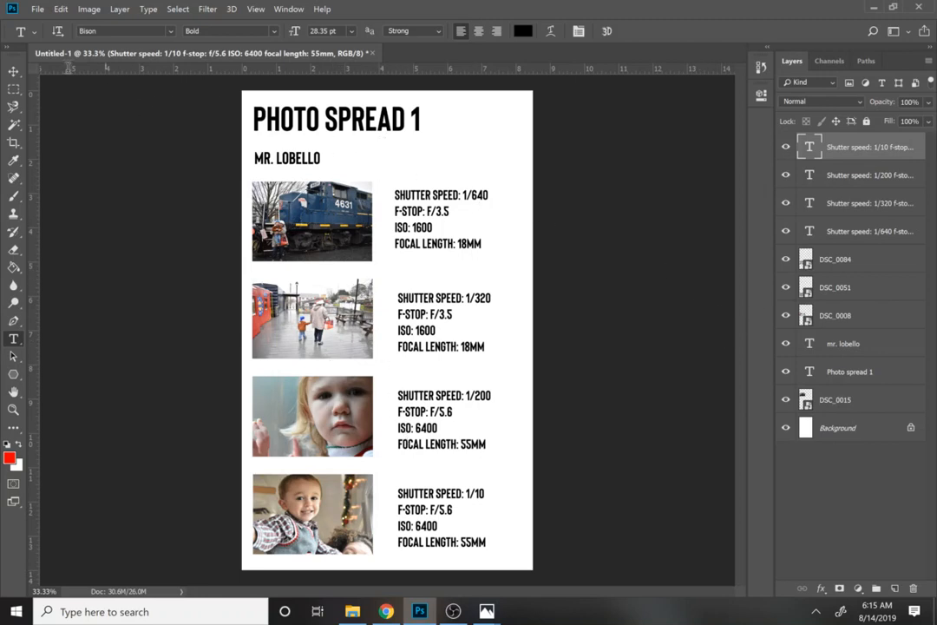
- Add a vertical guide at about 0.32 in along the photos' left edge and a horizontal guide at about 0.33 in above the title
{"action": "left_click", "coordinate": [14, 71]}
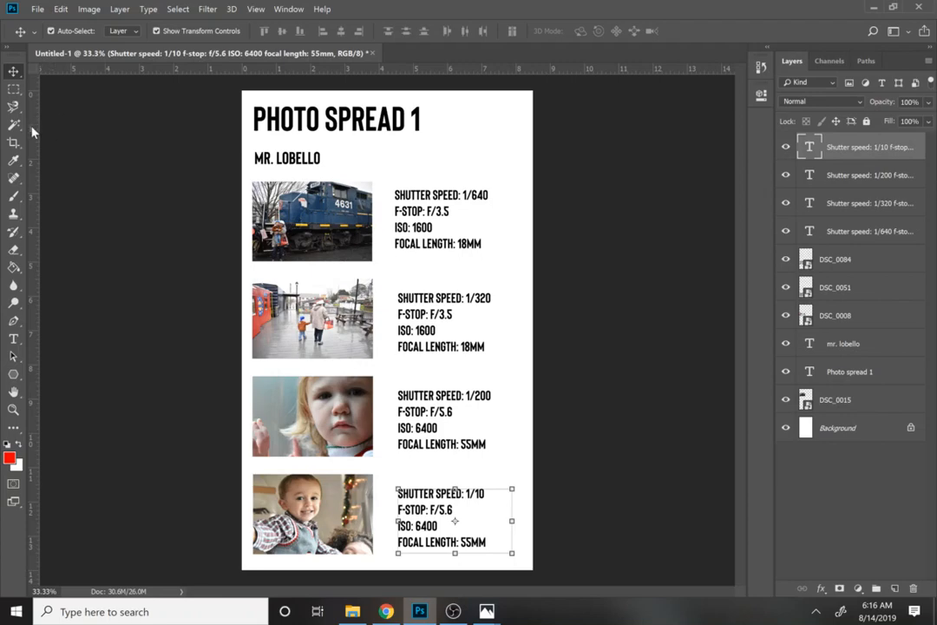
{"action": "left_click", "coordinate": [256, 9]}
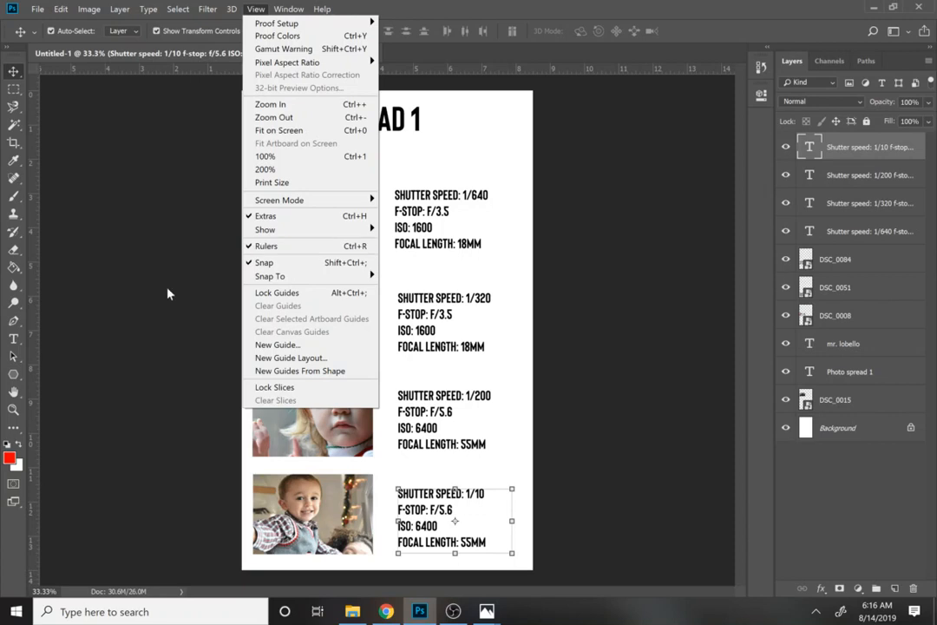
{"action": "key", "text": "Escape"}
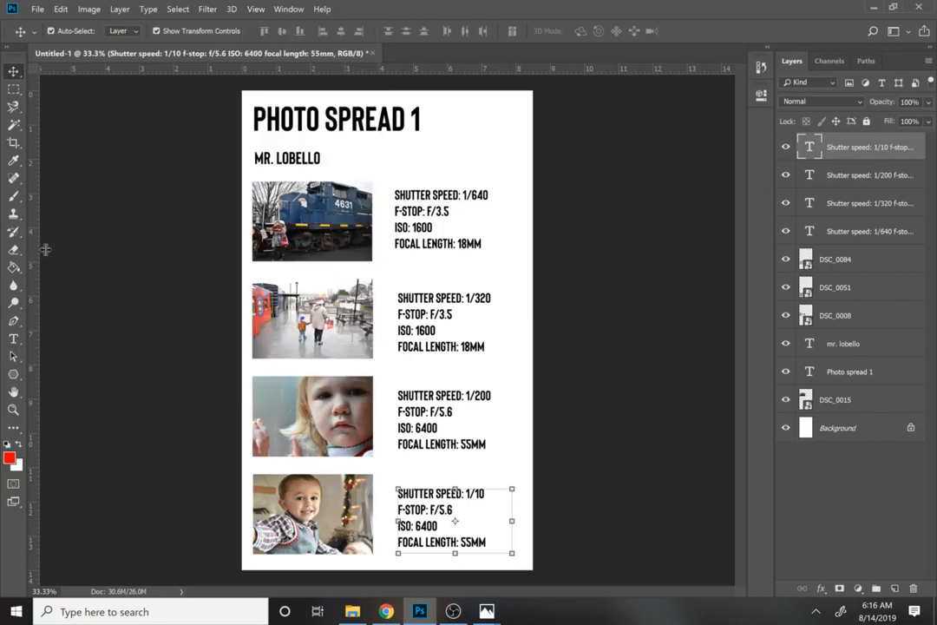
{"action": "left_click_drag", "start_coordinate": [35, 252], "coordinate": [251, 306]}
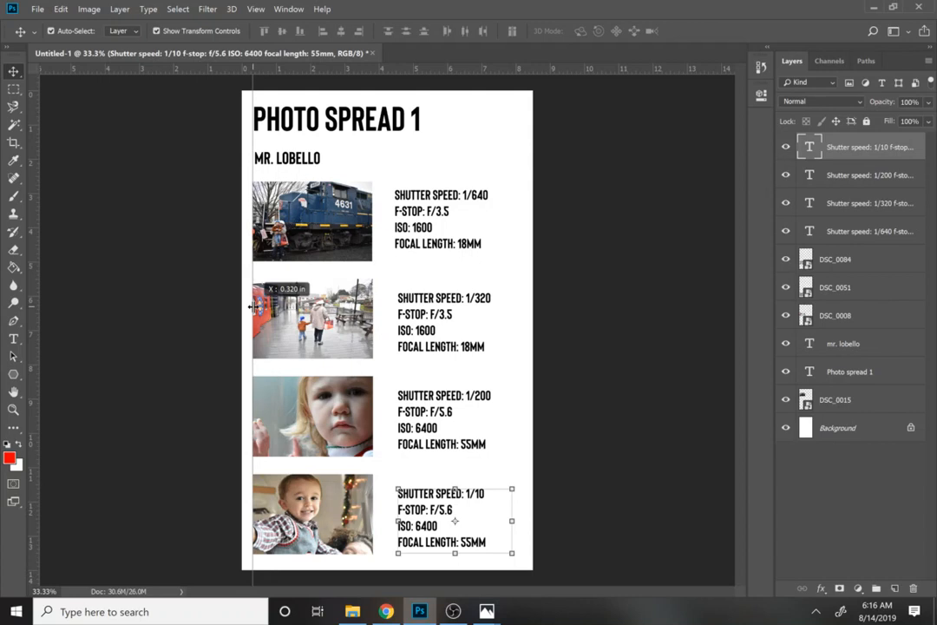
{"action": "left_click_drag", "start_coordinate": [251, 307], "coordinate": [252, 305]}
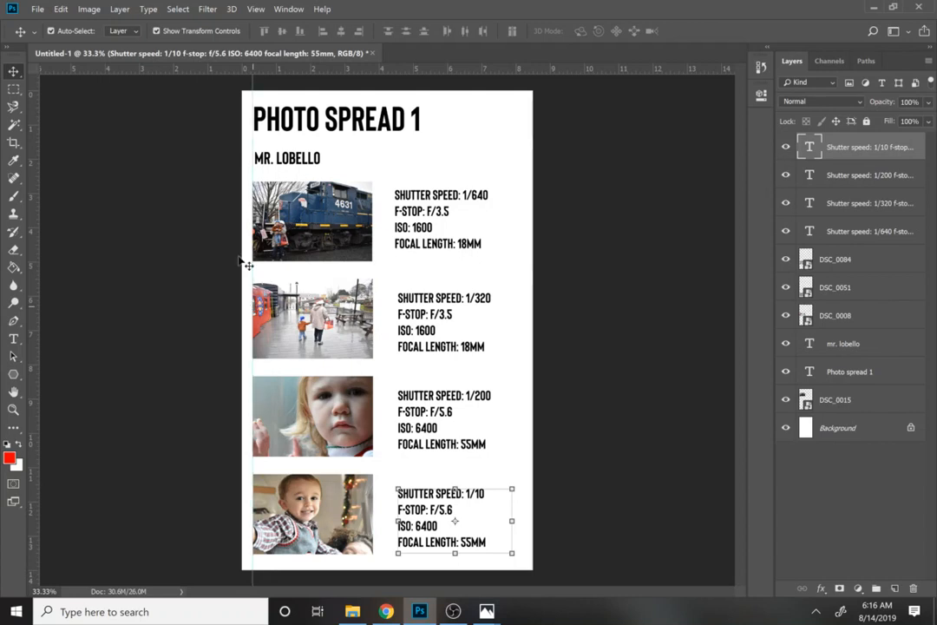
{"action": "left_click_drag", "start_coordinate": [221, 69], "coordinate": [224, 103]}
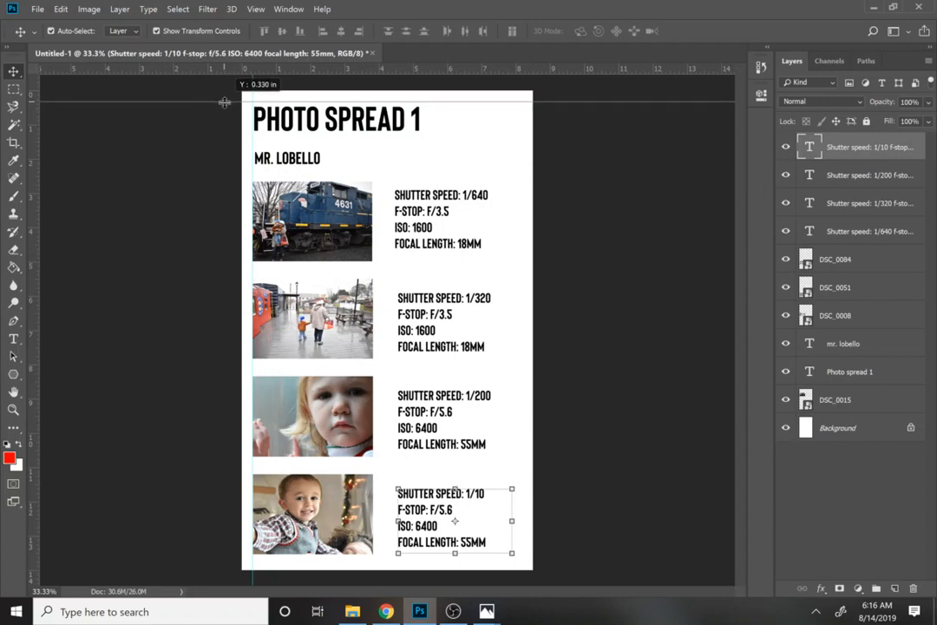
{"action": "left_click_drag", "start_coordinate": [224, 102], "coordinate": [223, 102]}
{"action": "left_click_drag", "start_coordinate": [224, 102], "coordinate": [224, 102]}
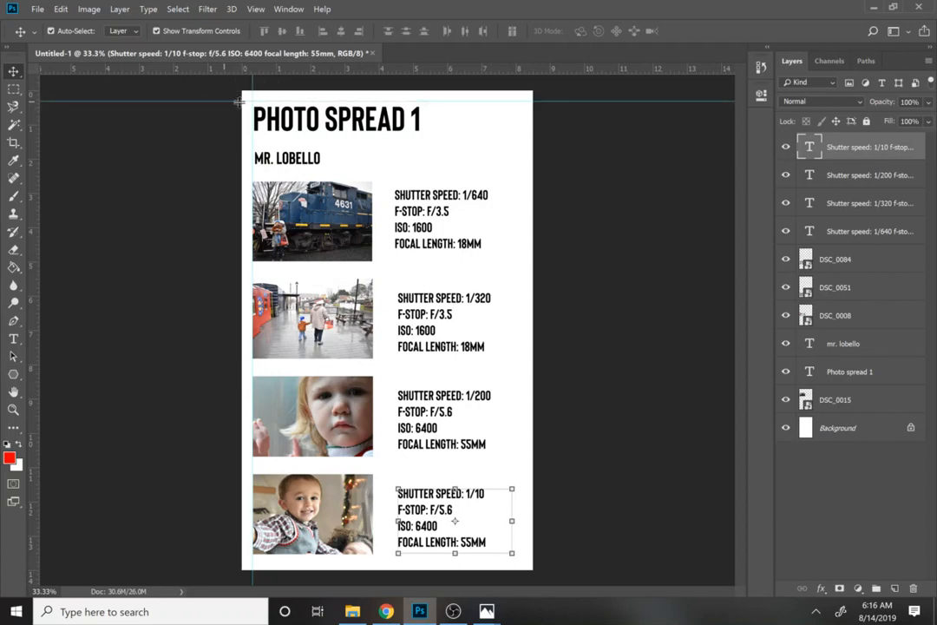
- Move the title and the author's name up together so the title's top meets the upper guide
{"action": "left_click_drag", "start_coordinate": [257, 115], "coordinate": [298, 157]}
{"action": "left_click", "coordinate": [298, 162]}
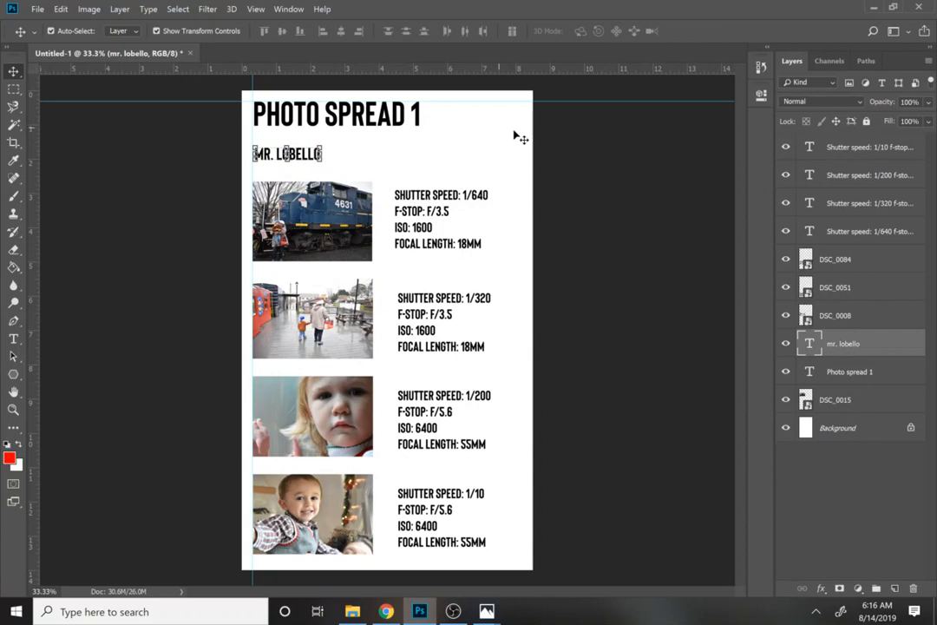
{"action": "left_click", "coordinate": [559, 206]}
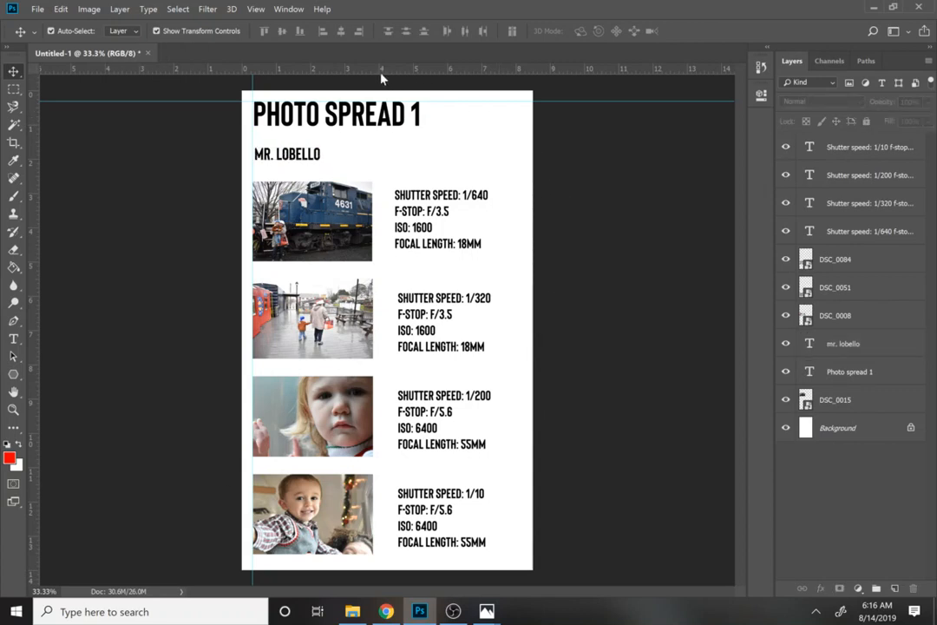
- Place a horizontal guide near the page's lower edge and lower the fourth photo with its caption onto it
{"action": "left_click_drag", "start_coordinate": [383, 69], "coordinate": [396, 560]}
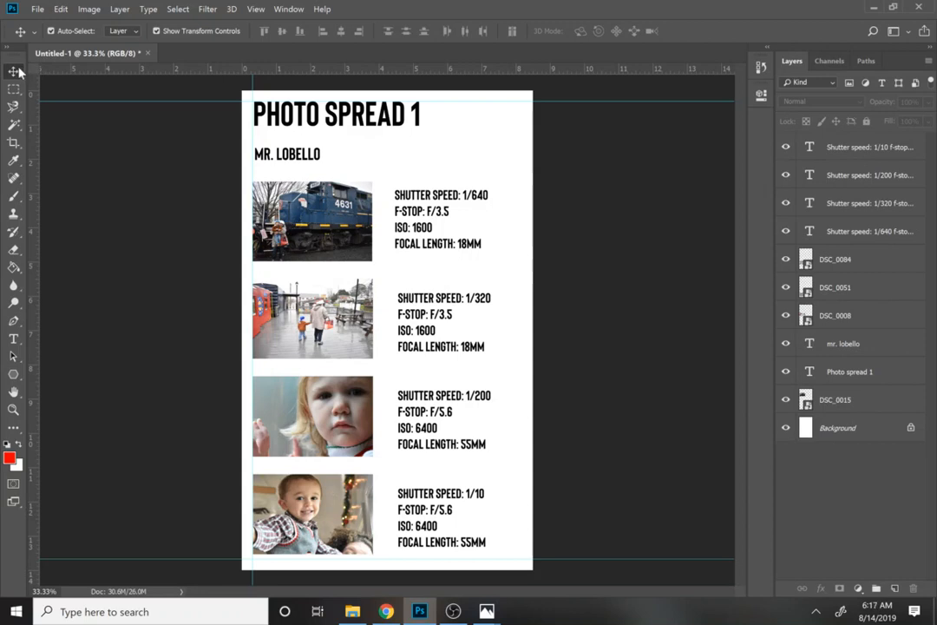
{"action": "left_click_drag", "start_coordinate": [360, 471], "coordinate": [418, 518]}
{"action": "left_click_drag", "start_coordinate": [329, 537], "coordinate": [333, 544]}
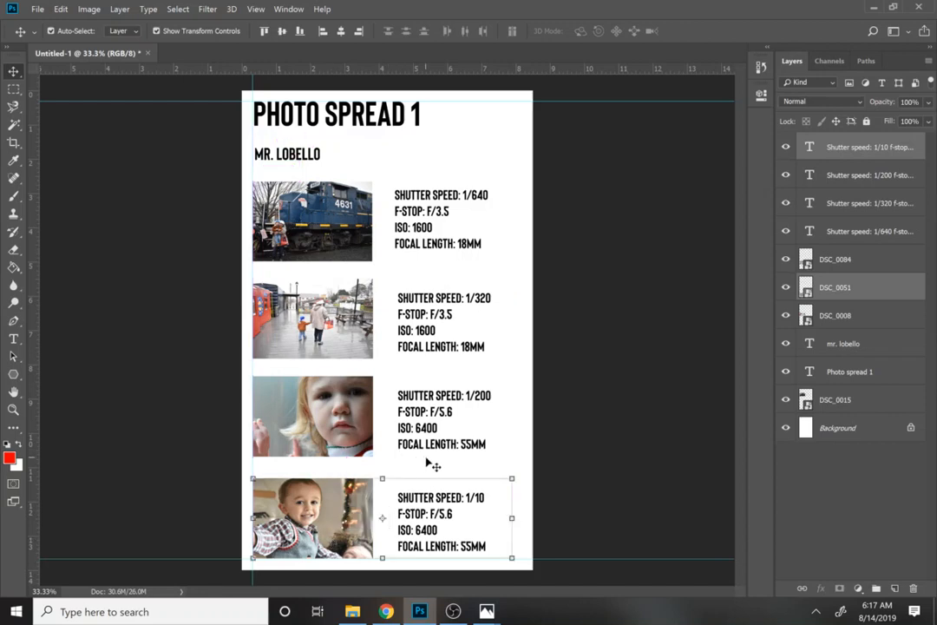
- Lower the third and second photos with their captions slightly, the second by 0.120 in, to even out the vertical spacing
{"action": "left_click_drag", "start_coordinate": [444, 458], "coordinate": [319, 432]}
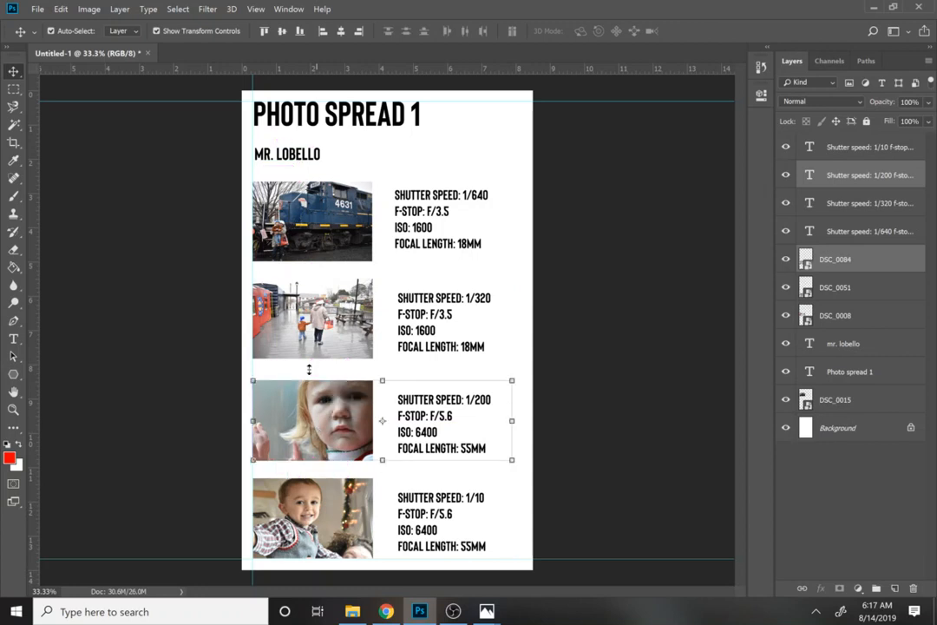
{"action": "left_click_drag", "start_coordinate": [318, 271], "coordinate": [424, 356]}
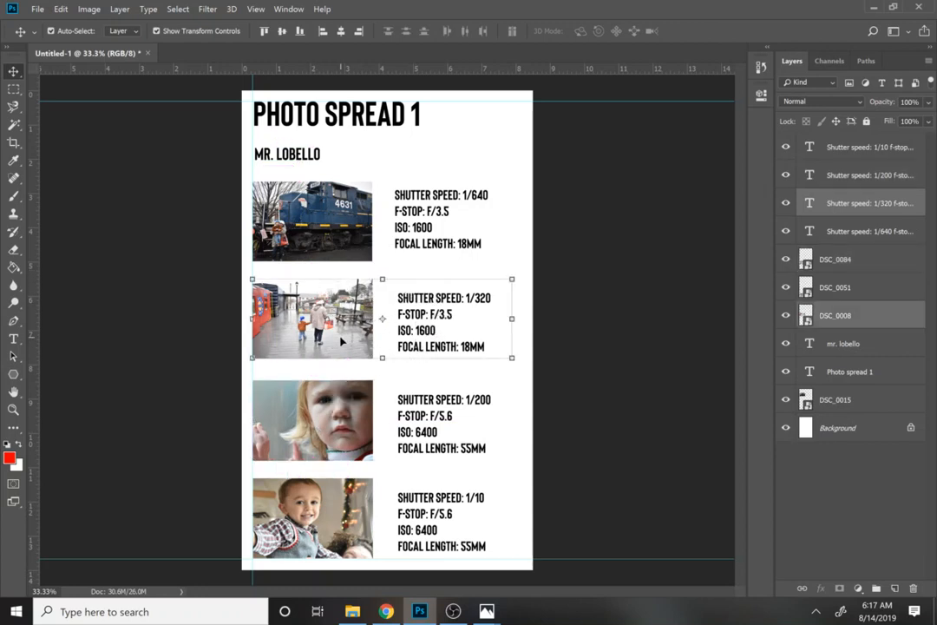
{"action": "left_click_drag", "start_coordinate": [341, 343], "coordinate": [341, 347]}
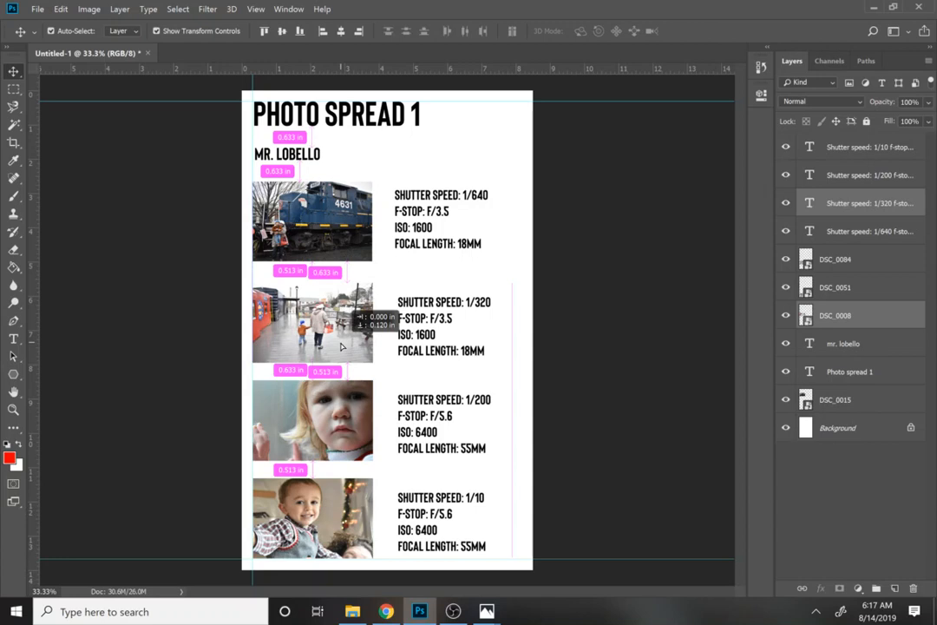
{"action": "left_click_drag", "start_coordinate": [341, 347], "coordinate": [341, 347]}
{"action": "left_click", "coordinate": [597, 361]}
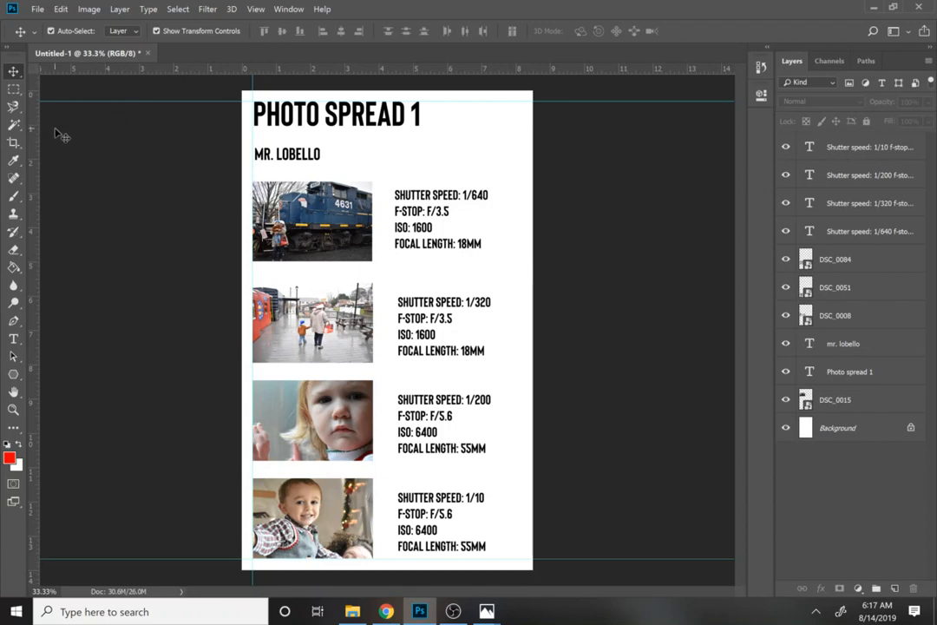
- Enlarge the "Photo spread 1" title to about 140% across the page width and commit the transform
{"action": "left_click", "coordinate": [289, 123]}
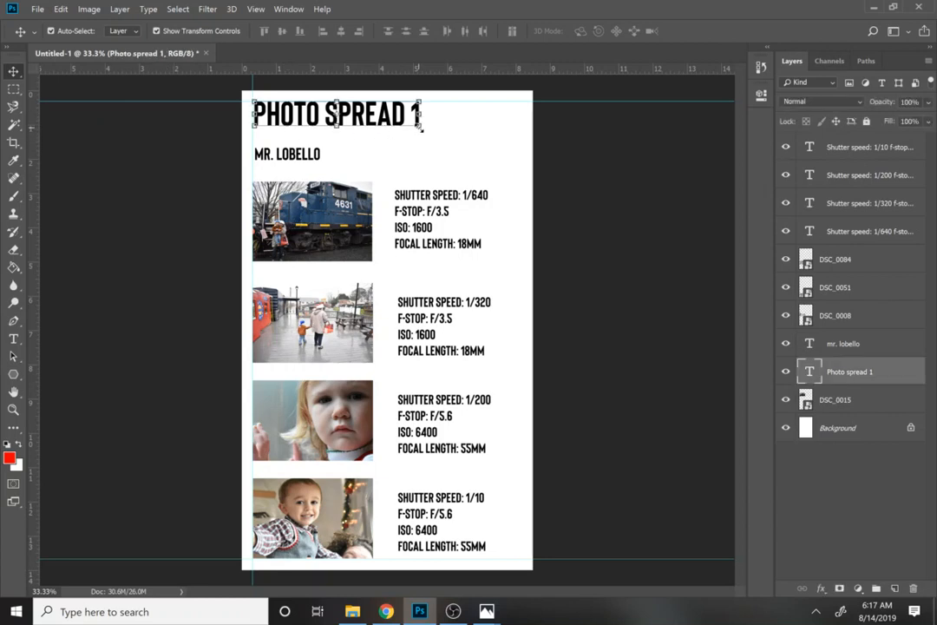
{"action": "left_click_drag", "start_coordinate": [419, 127], "coordinate": [481, 165]}
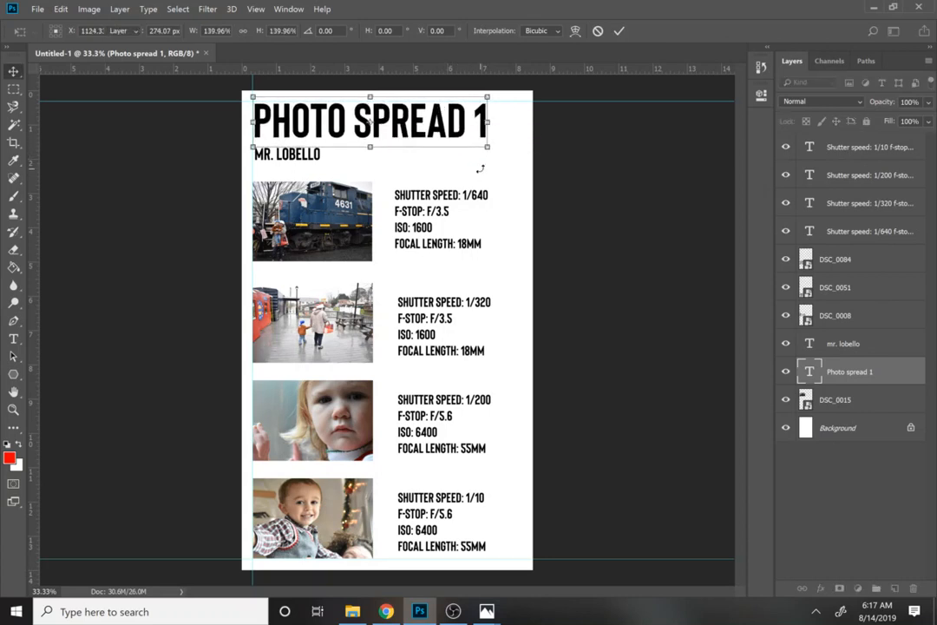
{"action": "key", "text": "Return"}
{"action": "left_click", "coordinate": [294, 152]}
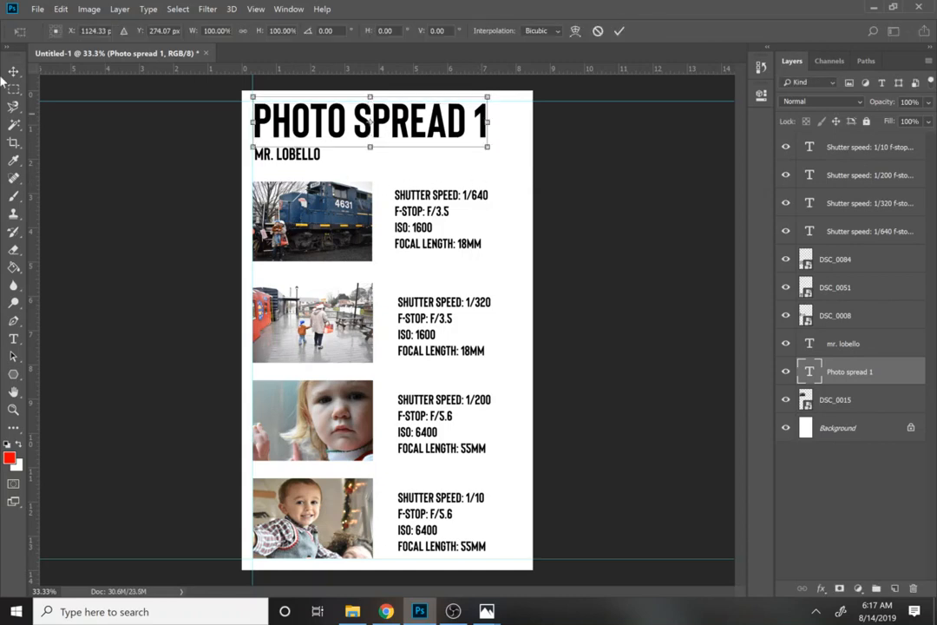
{"action": "left_click", "coordinate": [13, 71]}
{"action": "left_click", "coordinate": [285, 153]}
{"action": "key", "text": "Return"}
- Enlarge the author's name below the title to about 143% and commit the transform
{"action": "left_click", "coordinate": [304, 160]}
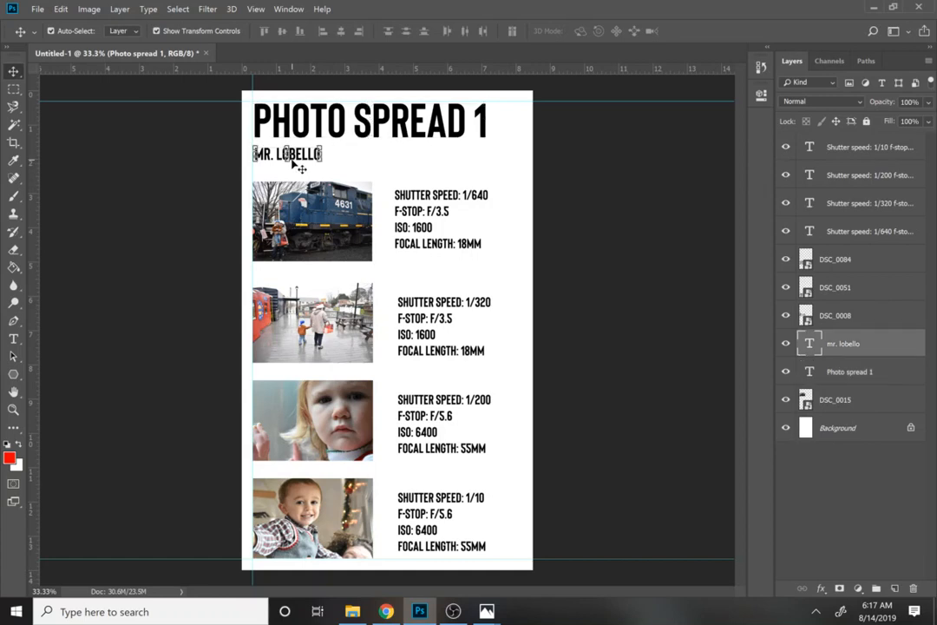
{"action": "left_click_drag", "start_coordinate": [321, 165], "coordinate": [350, 171]}
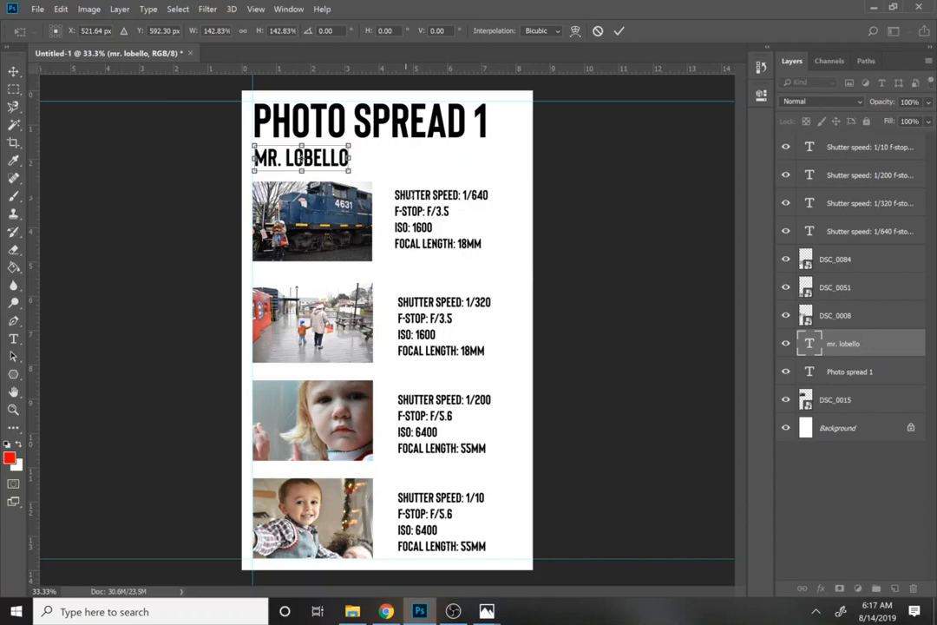
{"action": "key", "text": "Return"}
- Check the camera-setting captions beside the photos by selecting them one after another
{"action": "left_click", "coordinate": [431, 242]}
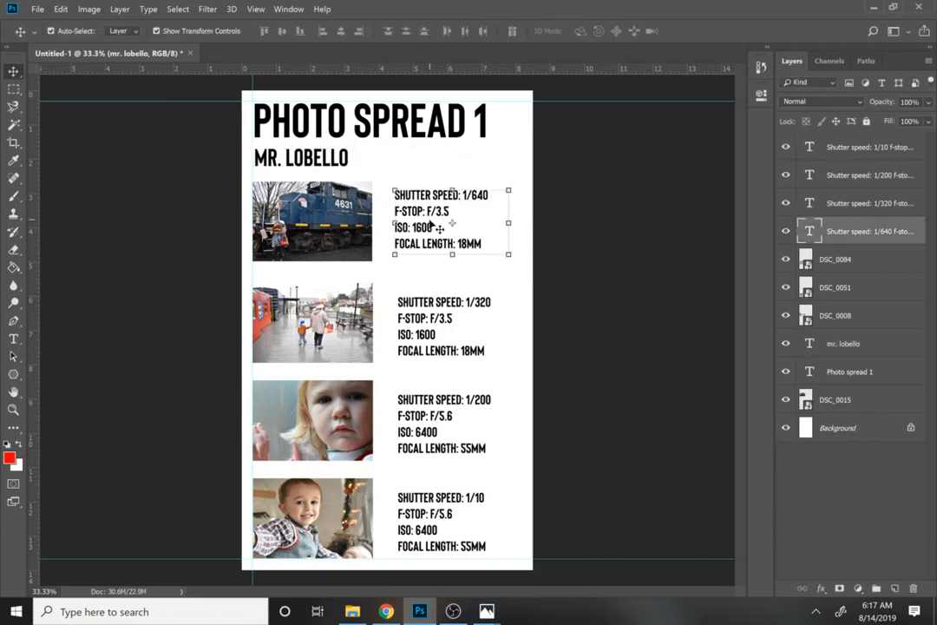
{"action": "left_click", "coordinate": [439, 335]}
{"action": "left_click", "coordinate": [425, 456]}
{"action": "left_click", "coordinate": [428, 529]}
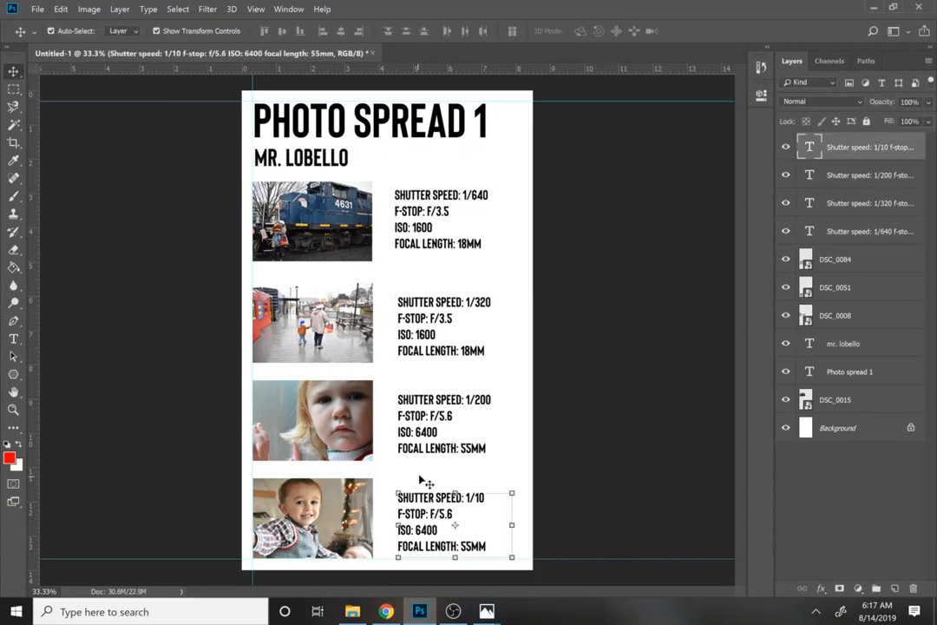
{"action": "left_click", "coordinate": [426, 462]}
{"action": "left_click", "coordinate": [425, 441]}
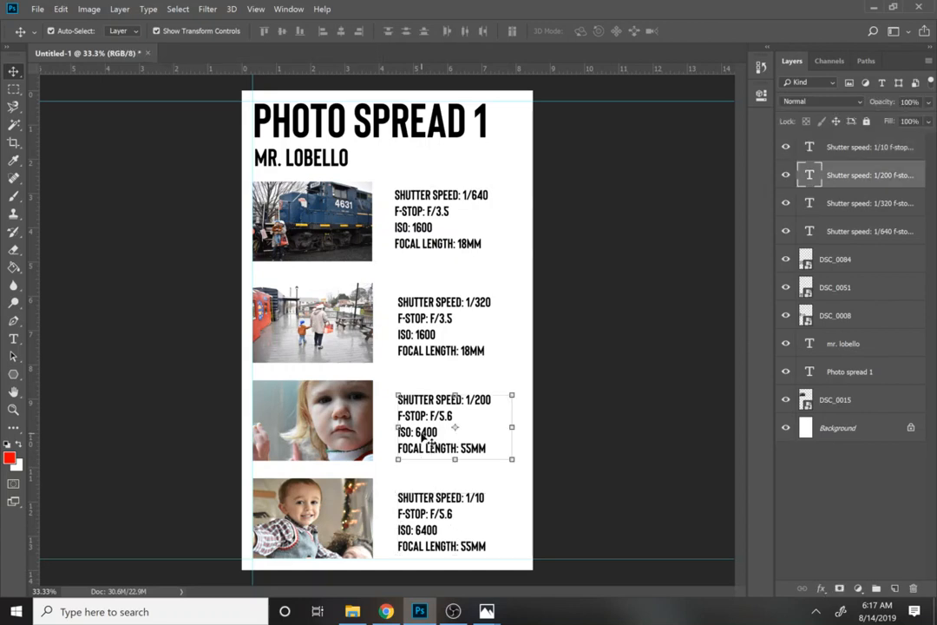
- Scale the author's name down to about 92%, place it midway between the title and the first photo, and deselect it
{"action": "left_click", "coordinate": [335, 147]}
{"action": "left_click", "coordinate": [333, 165]}
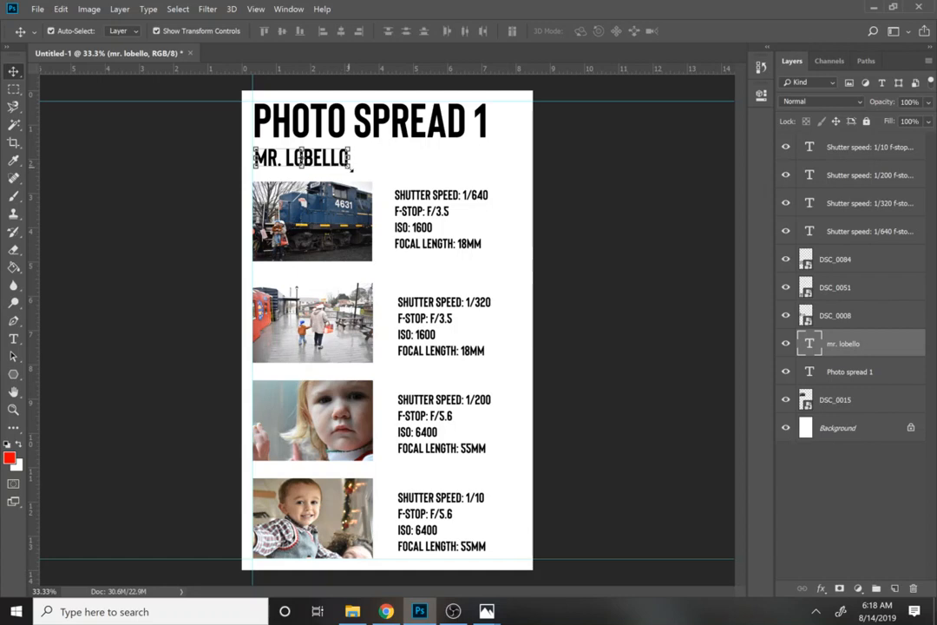
{"action": "left_click_drag", "start_coordinate": [350, 168], "coordinate": [343, 168]}
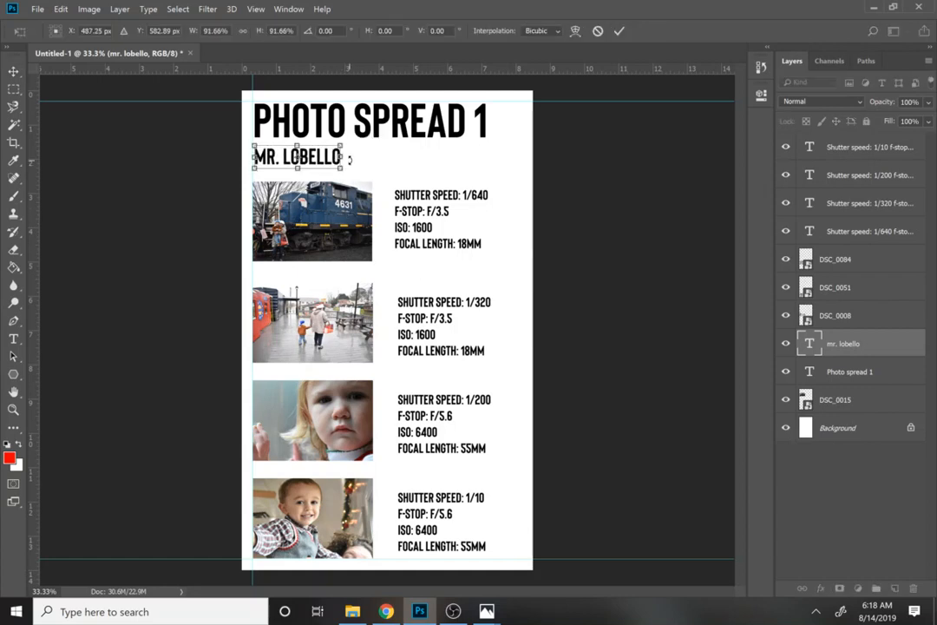
{"action": "left_click_drag", "start_coordinate": [329, 164], "coordinate": [333, 159]}
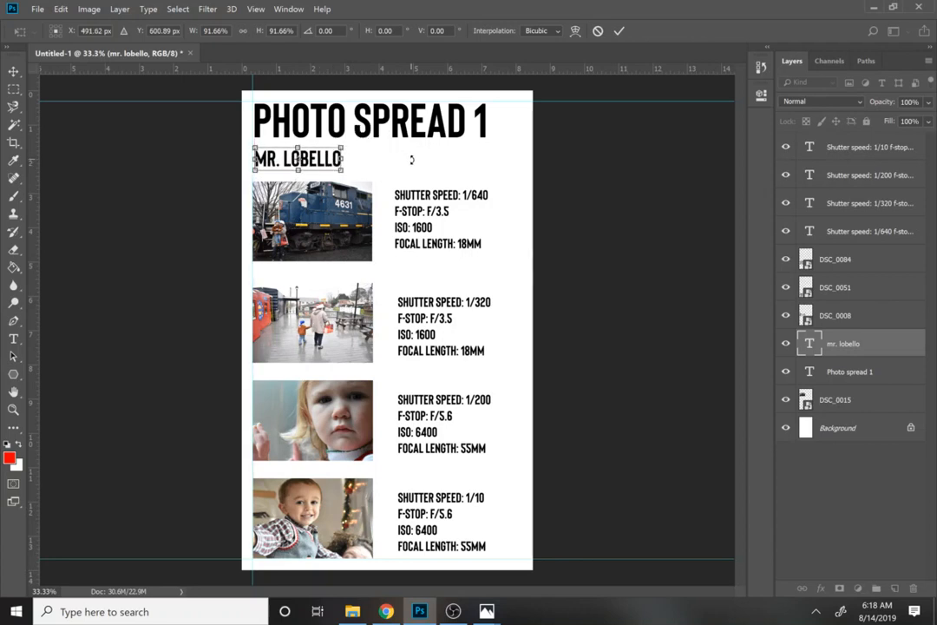
{"action": "key", "text": "Return"}
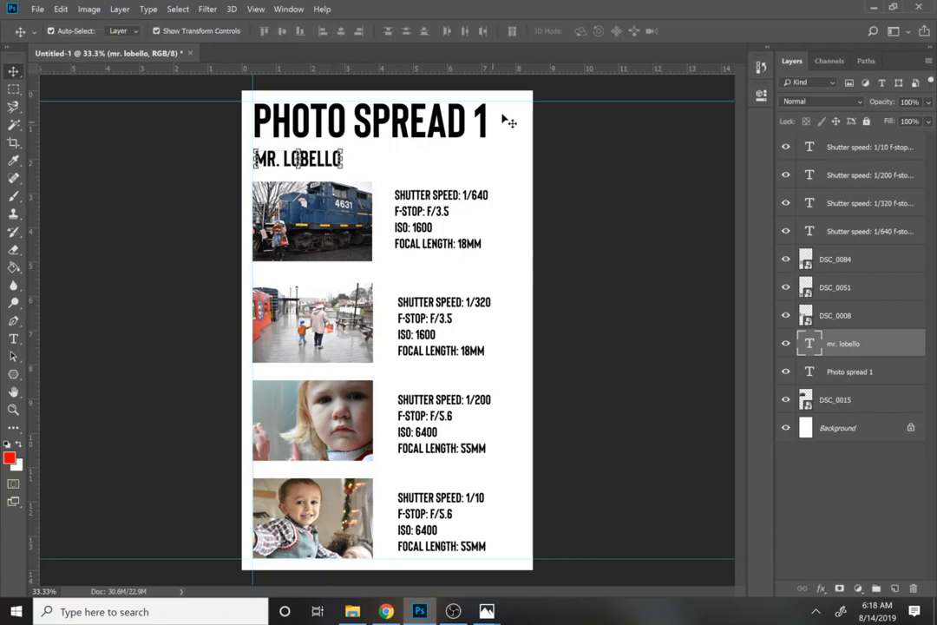
{"action": "left_click", "coordinate": [181, 307]}
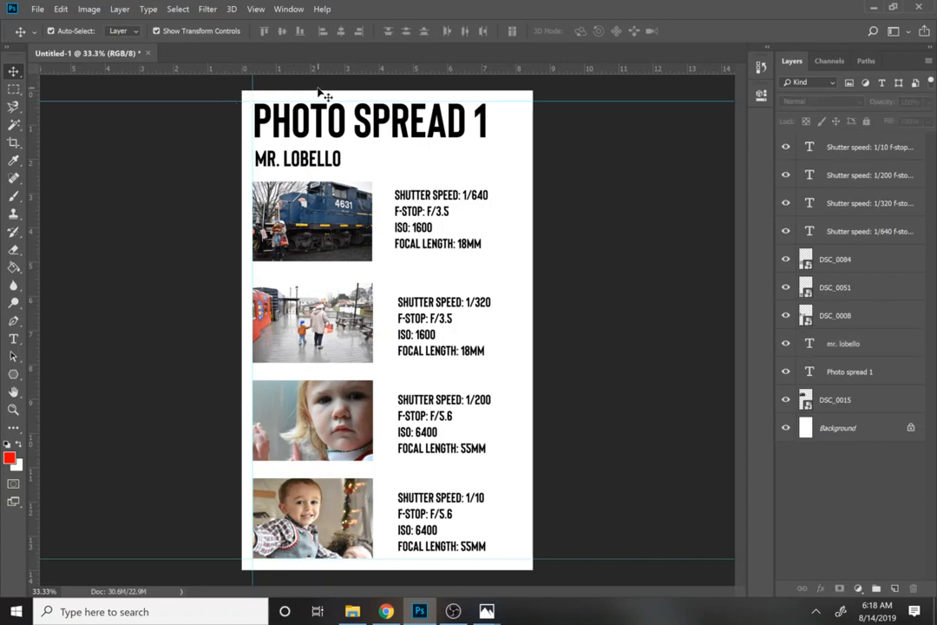
- Start saving the document under a new name and choose the graphic design folder inside Pictures as the location
{"action": "left_click", "coordinate": [38, 9]}
{"action": "left_click", "coordinate": [50, 143]}
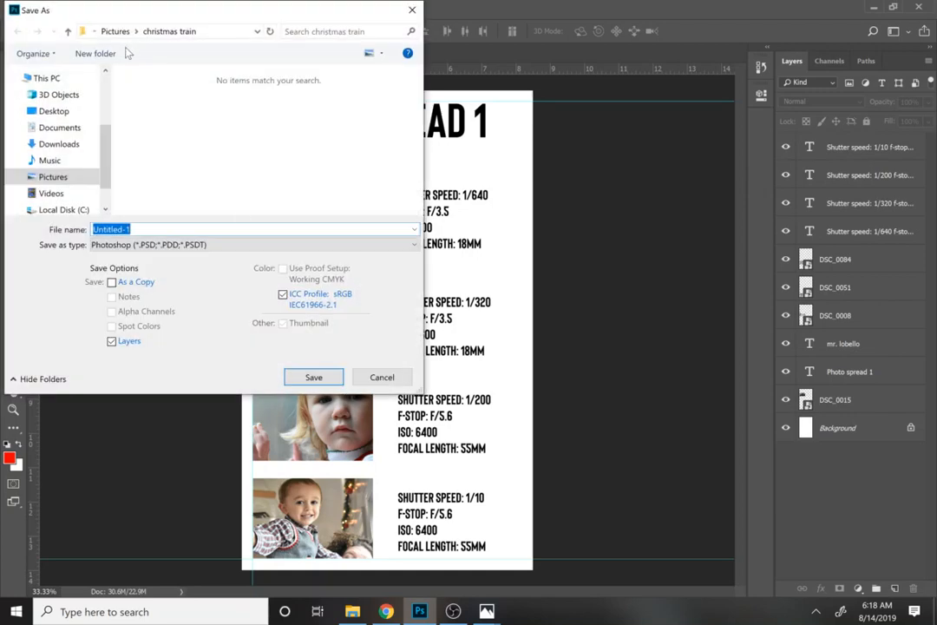
{"action": "left_click", "coordinate": [52, 178]}
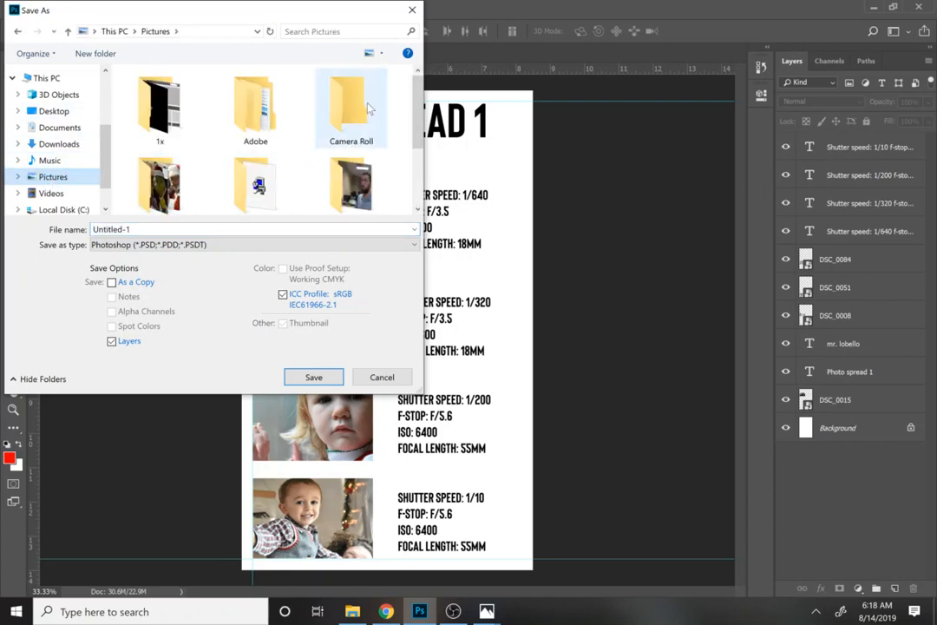
{"action": "scroll", "coordinate": [354, 155], "scroll_direction": "down", "scroll_amount": 1}
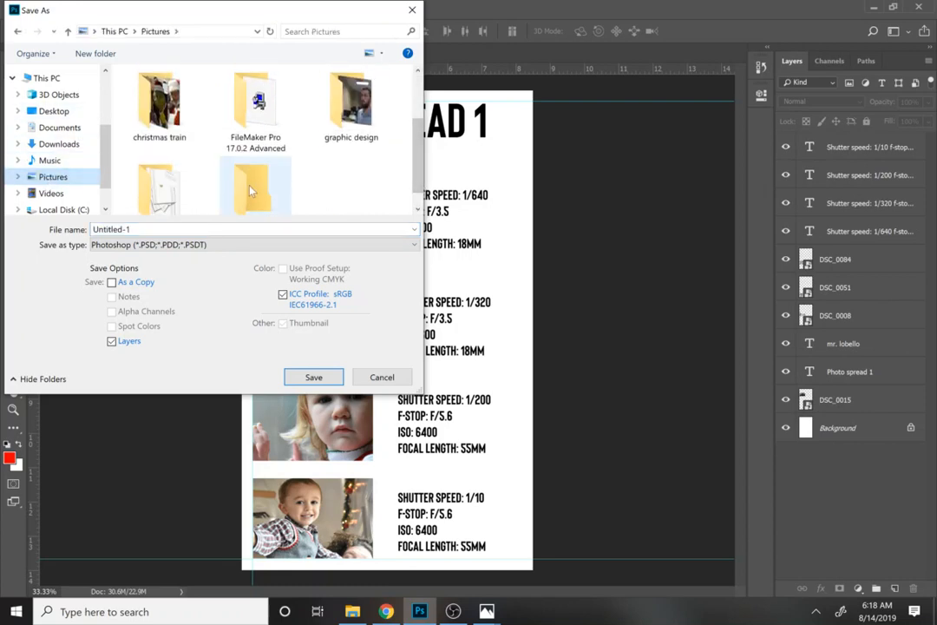
{"action": "double_click", "coordinate": [251, 189]}
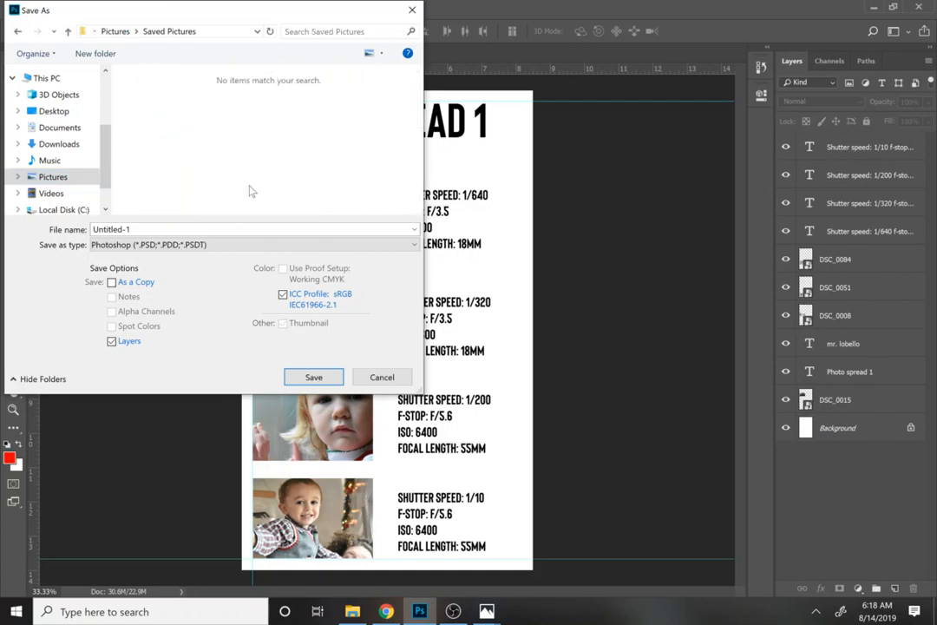
{"action": "left_click", "coordinate": [115, 31]}
{"action": "scroll", "coordinate": [264, 186], "scroll_direction": "down", "scroll_amount": 2}
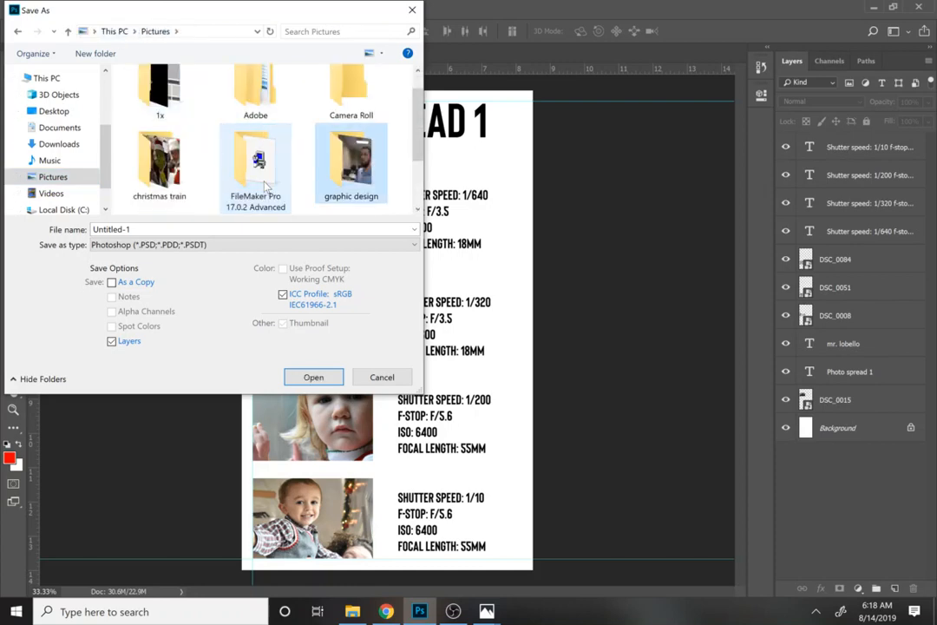
{"action": "key", "text": "Up"}
{"action": "key", "text": "Right"}
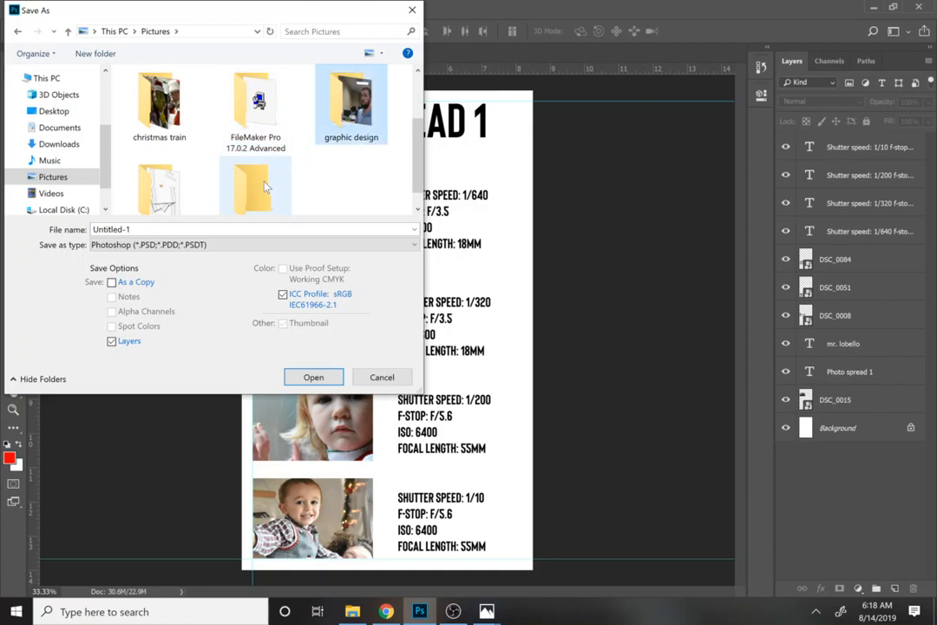
{"action": "key", "text": "Return"}
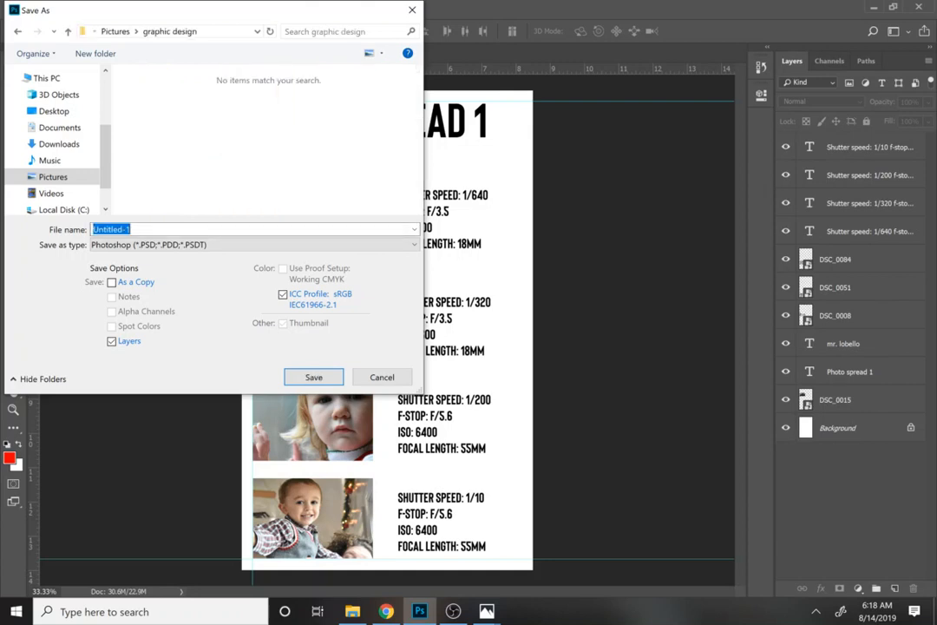
- Name the file "photo spread 1" and save it in Photoshop format with Maximize Compatibility on
{"action": "type", "text": "photo spread 1"}
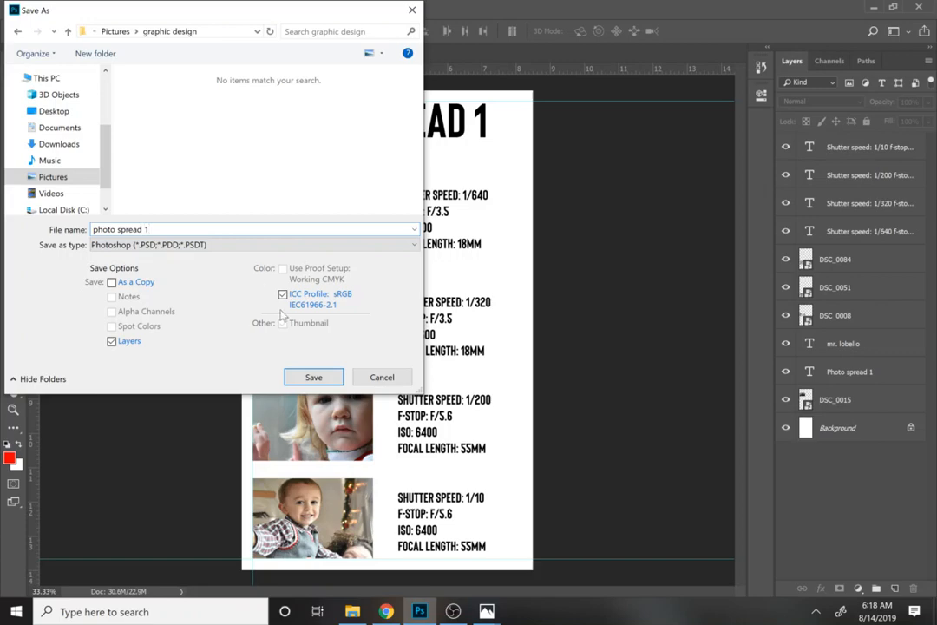
{"action": "left_click", "coordinate": [314, 378]}
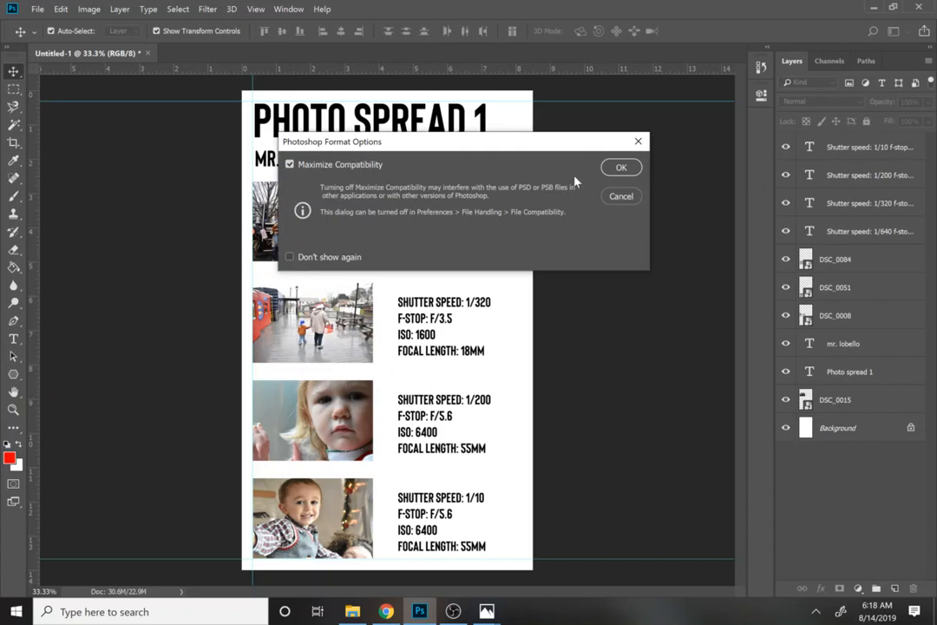
{"action": "left_click", "coordinate": [621, 169]}
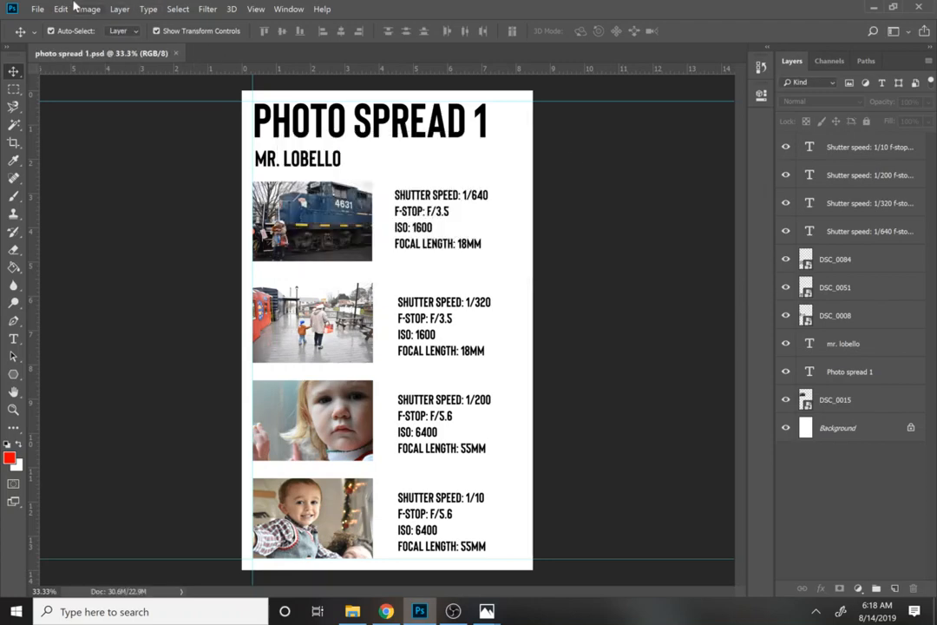
- Save a JPEG copy of "photo spread 1" in the same folder at Maximum quality 12 with the Baseline ("Standard") format
{"action": "left_click", "coordinate": [38, 8]}
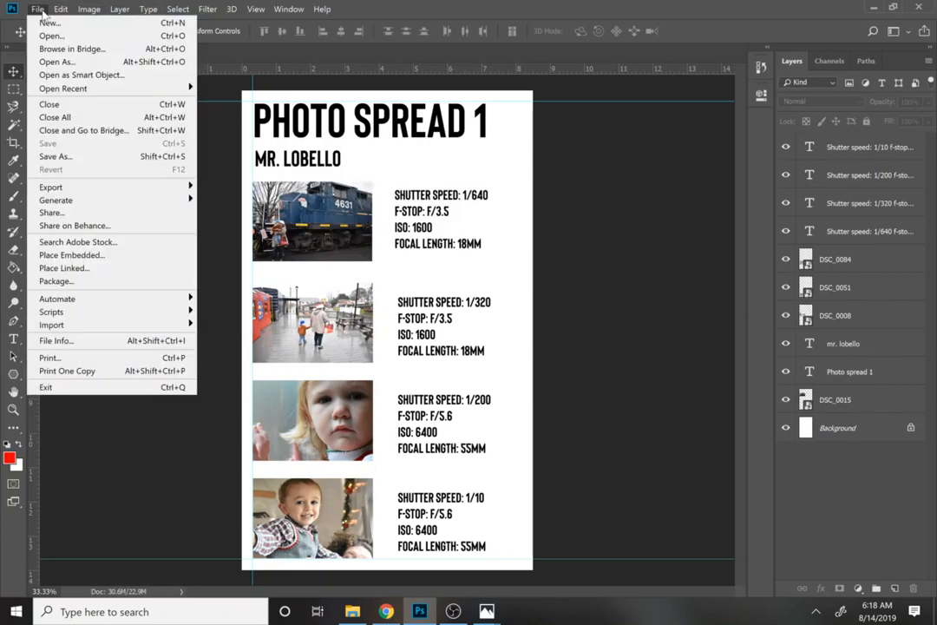
{"action": "left_click", "coordinate": [79, 157]}
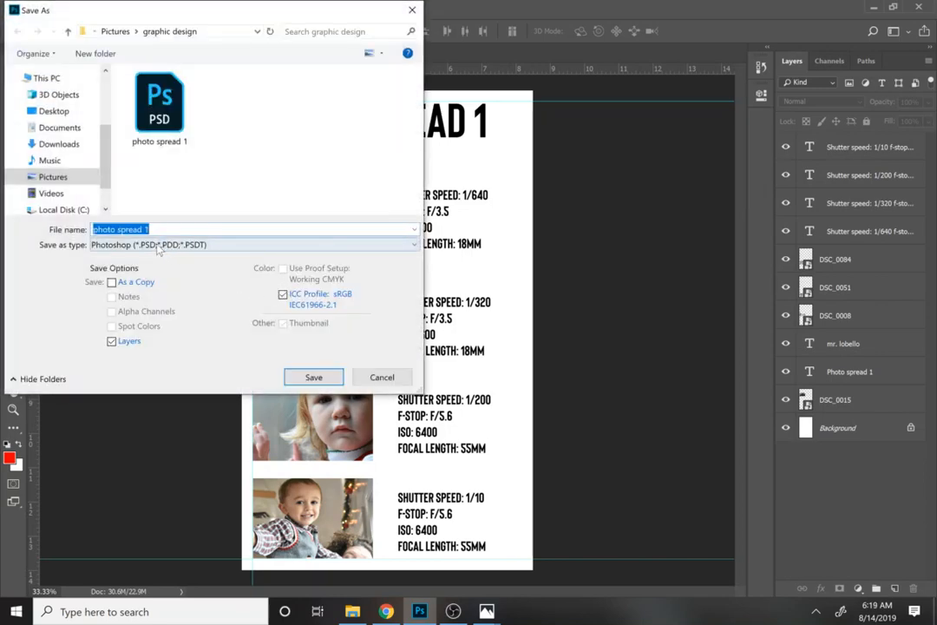
{"action": "left_click", "coordinate": [95, 247]}
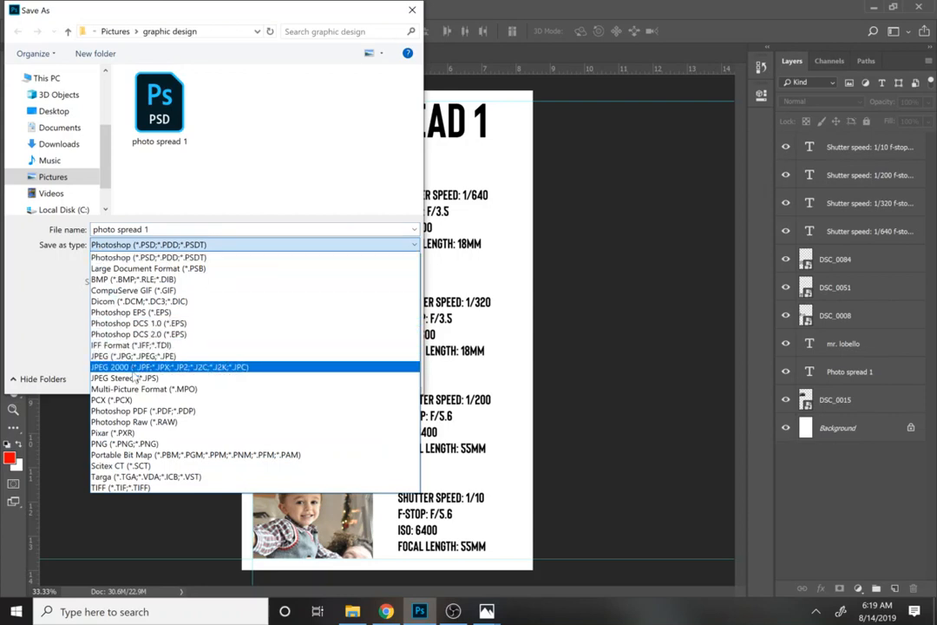
{"action": "left_click", "coordinate": [126, 359]}
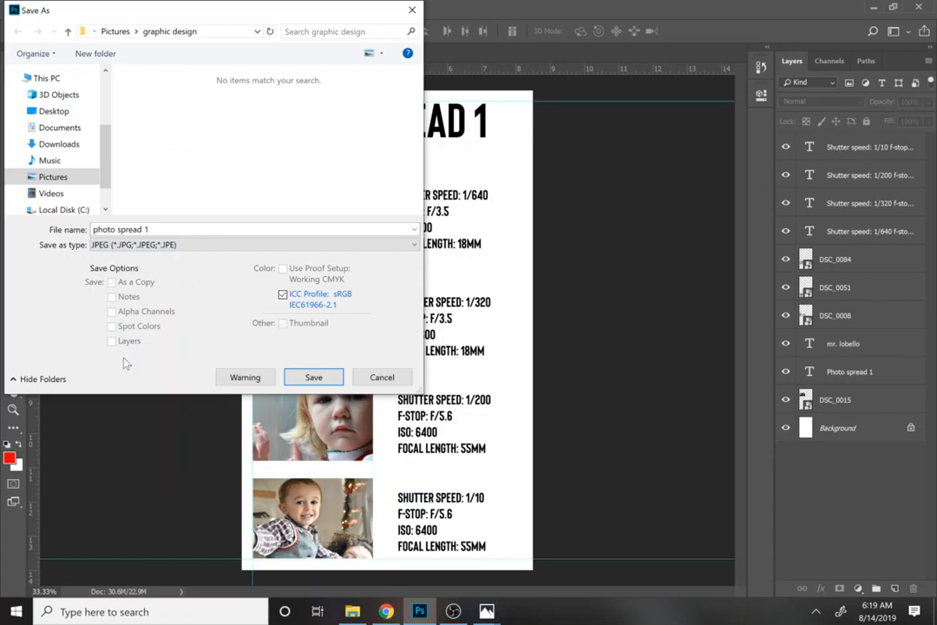
{"action": "left_click", "coordinate": [314, 377]}
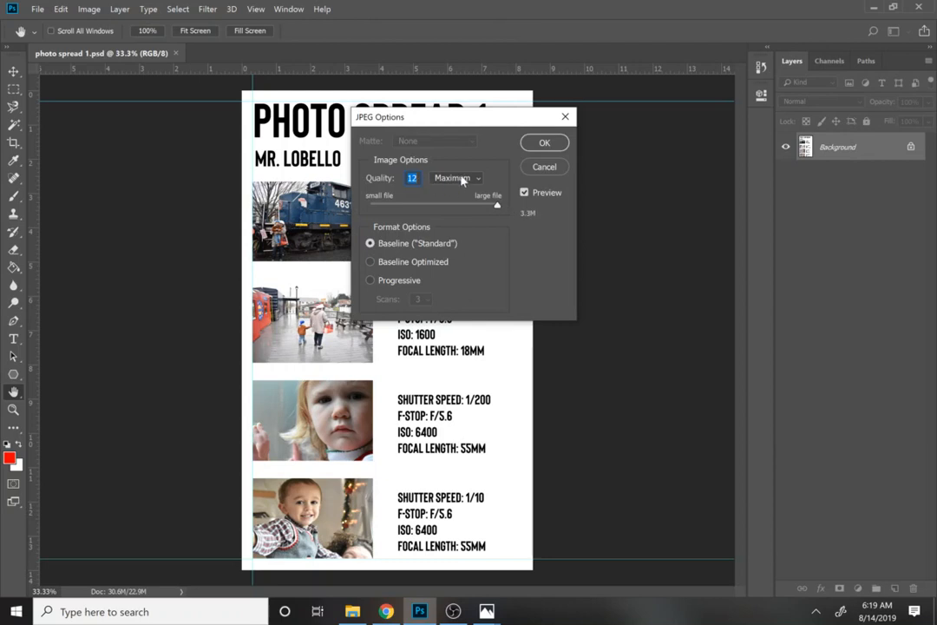
{"action": "left_click", "coordinate": [545, 143]}
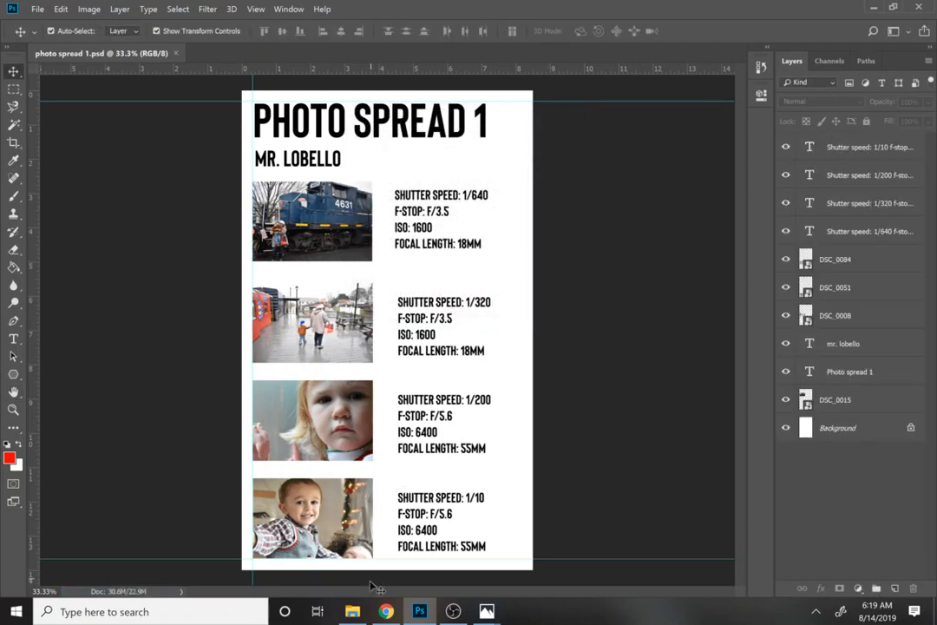
- Switch to File Explorer, open the graphic design folder in Pictures and delete the 00001 video from it
{"action": "left_click", "coordinate": [352, 612]}
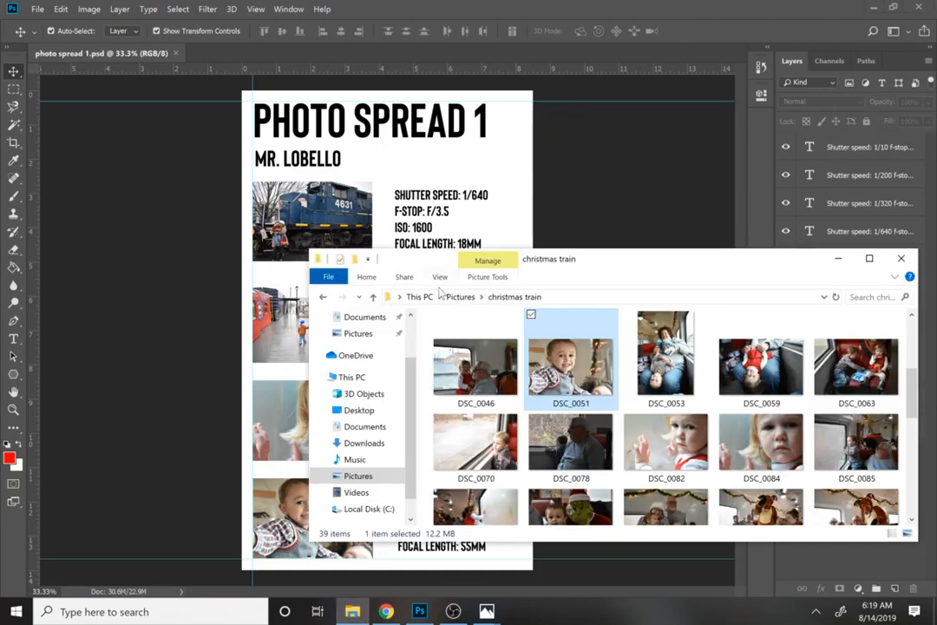
{"action": "left_click", "coordinate": [461, 297]}
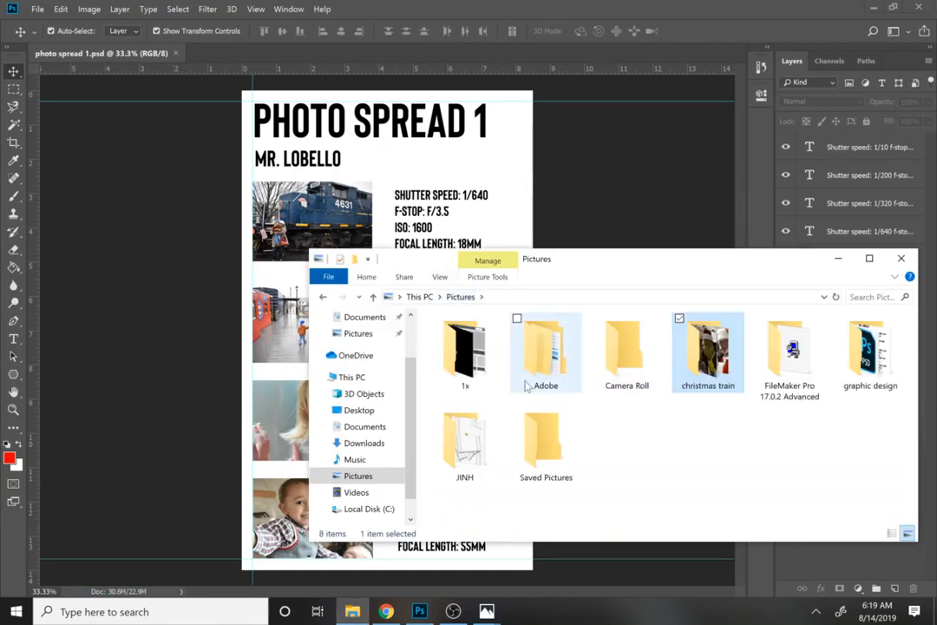
{"action": "left_click", "coordinate": [868, 359]}
{"action": "double_click", "coordinate": [868, 359]}
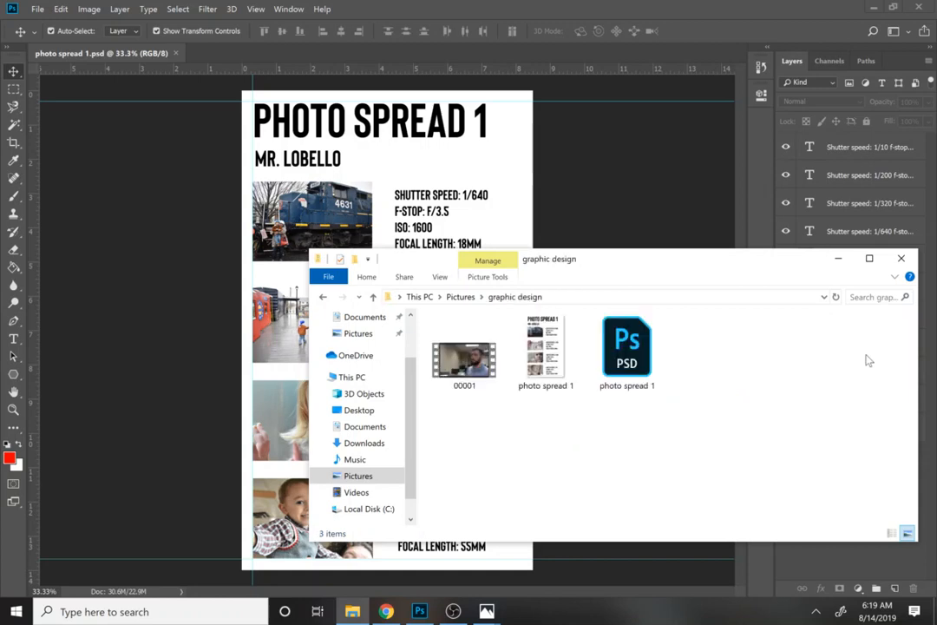
{"action": "left_click", "coordinate": [474, 376]}
{"action": "key", "text": "Delete"}
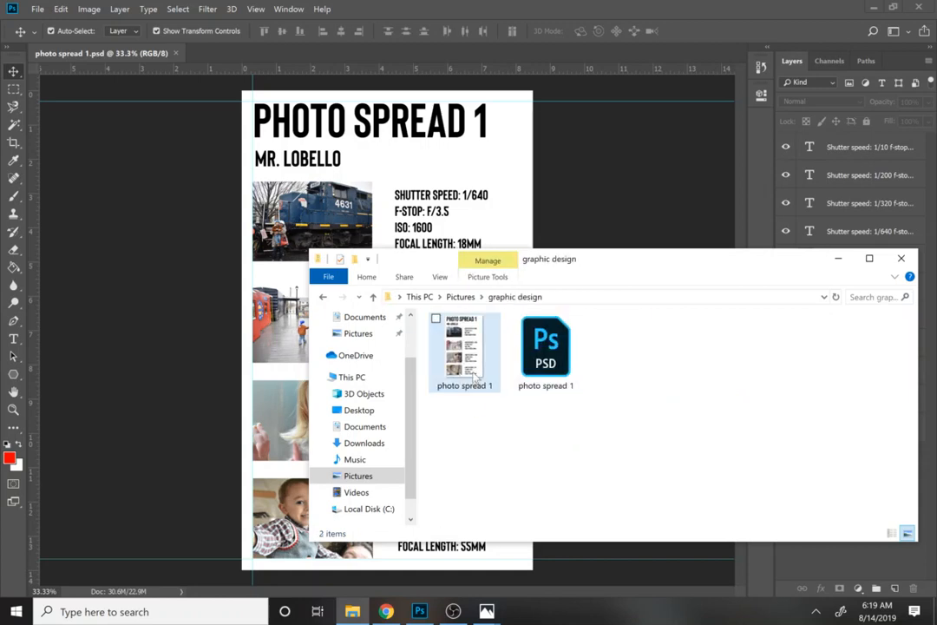
- Check the file details of the two saved "photo spread 1" files, view the JPEG in Photos and minimize the viewer
{"action": "left_click", "coordinate": [526, 374]}
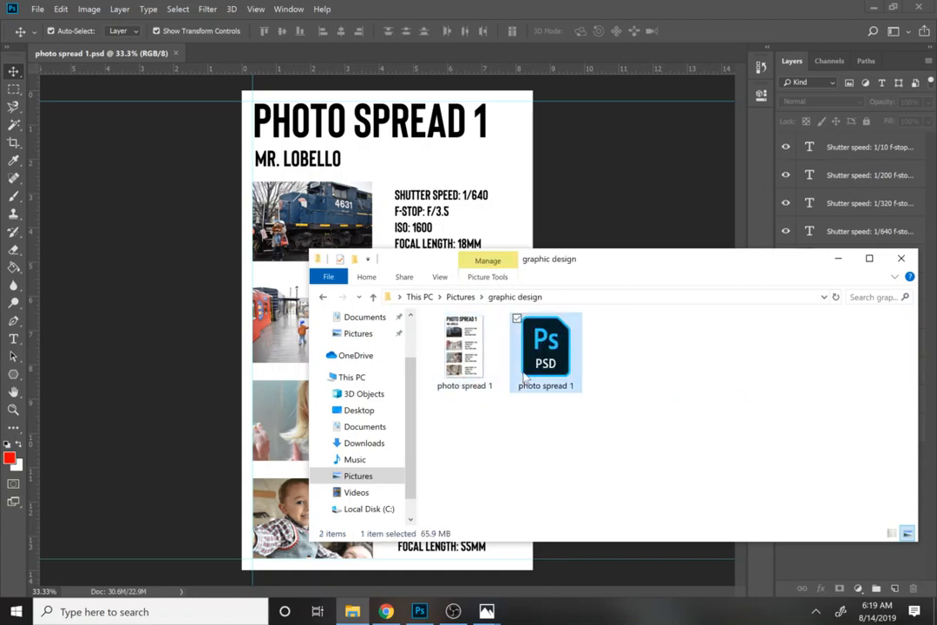
{"action": "left_click", "coordinate": [473, 387]}
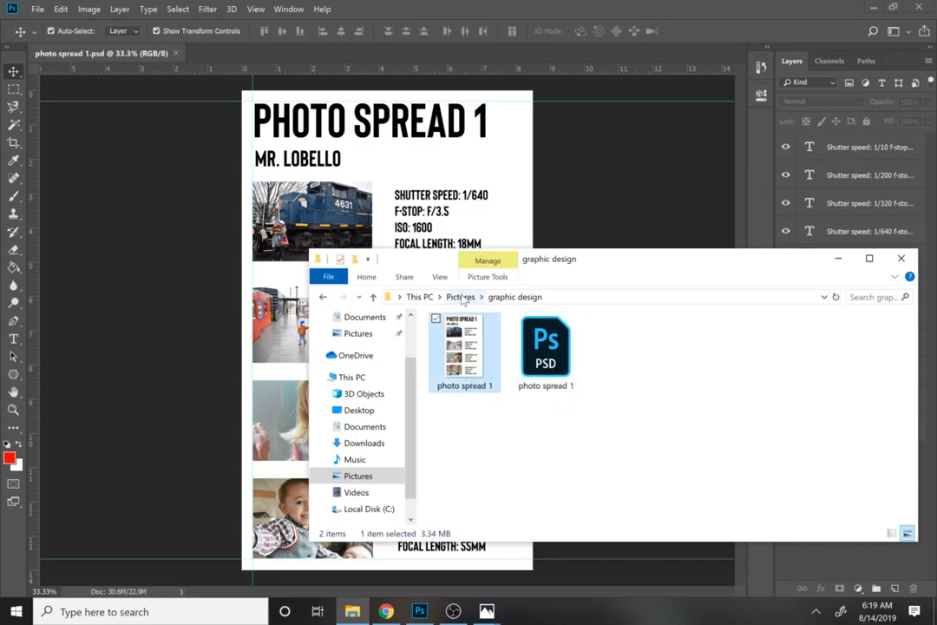
{"action": "left_click", "coordinate": [555, 474]}
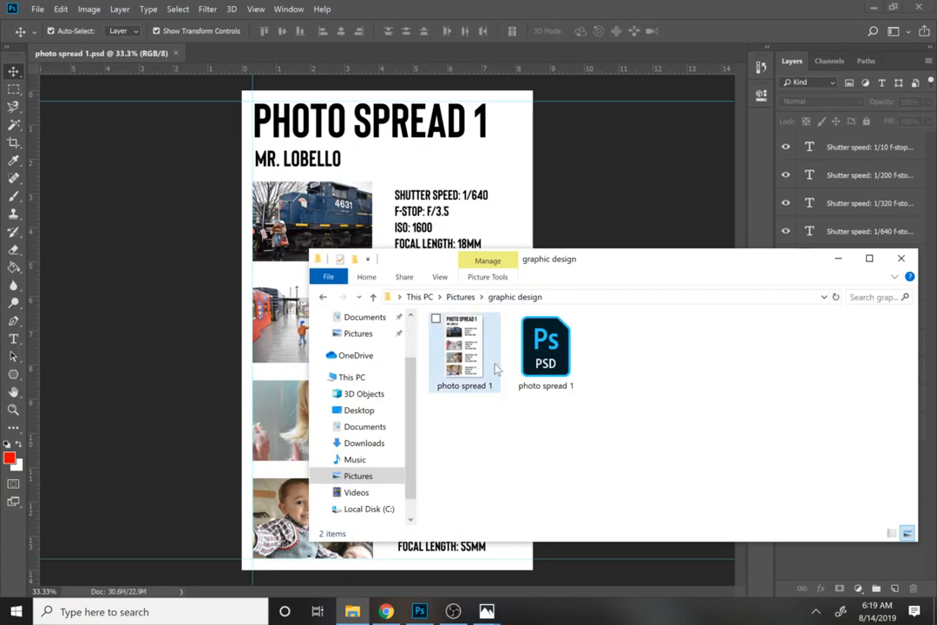
{"action": "mouse_move", "coordinate": [493, 367]}
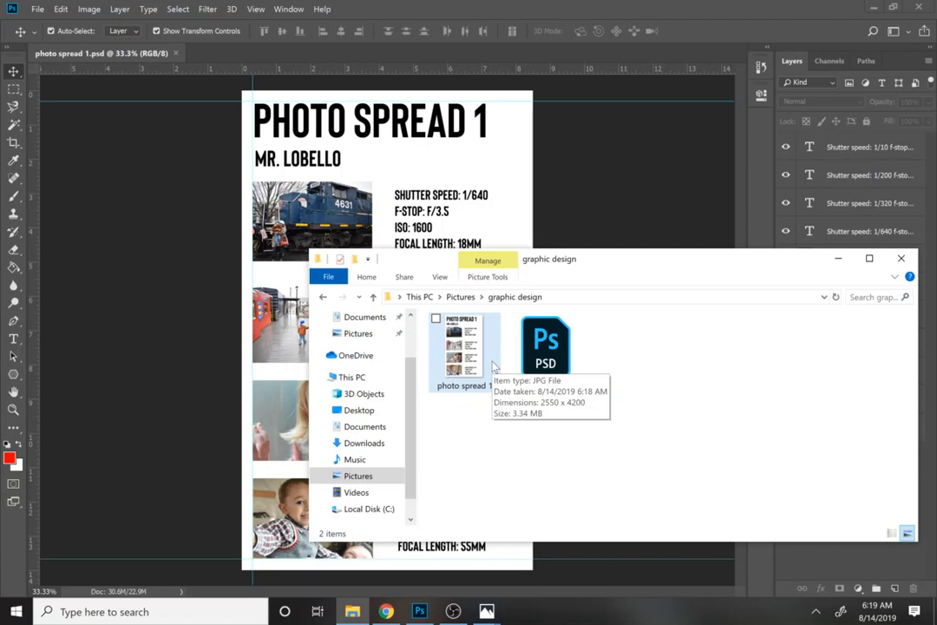
{"action": "left_click", "coordinate": [487, 368]}
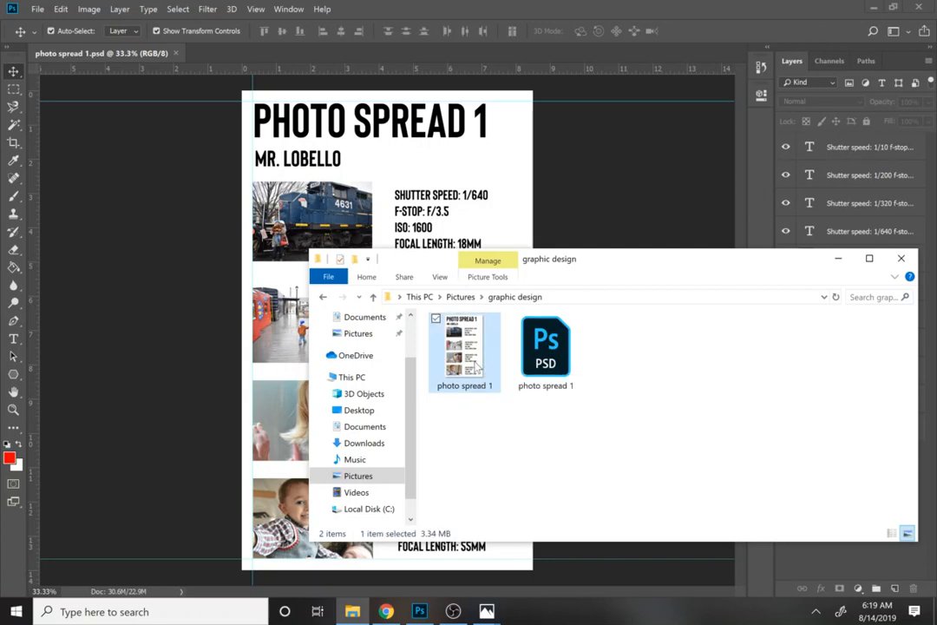
{"action": "double_click", "coordinate": [476, 368]}
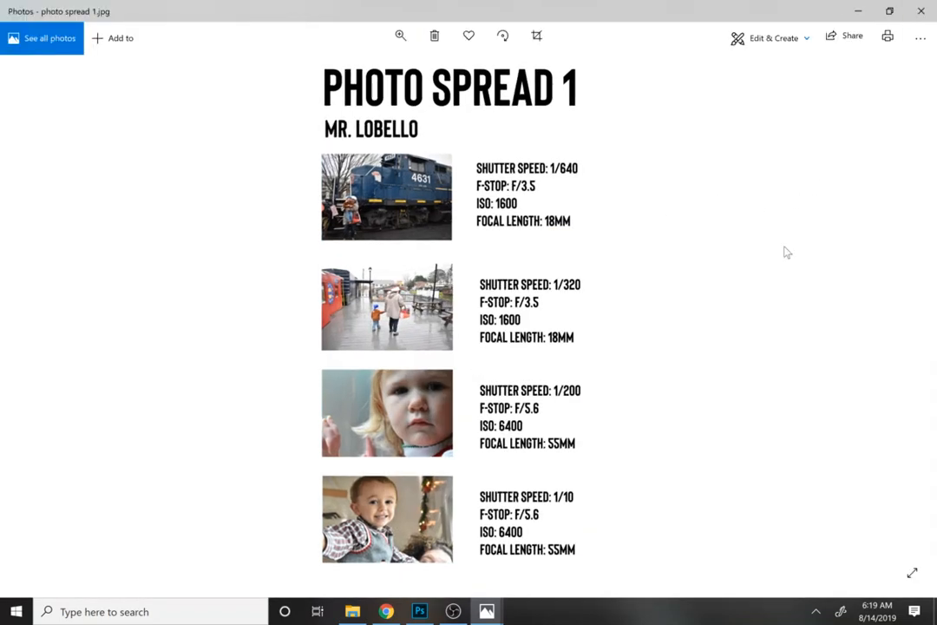
{"action": "left_click", "coordinate": [849, 11]}
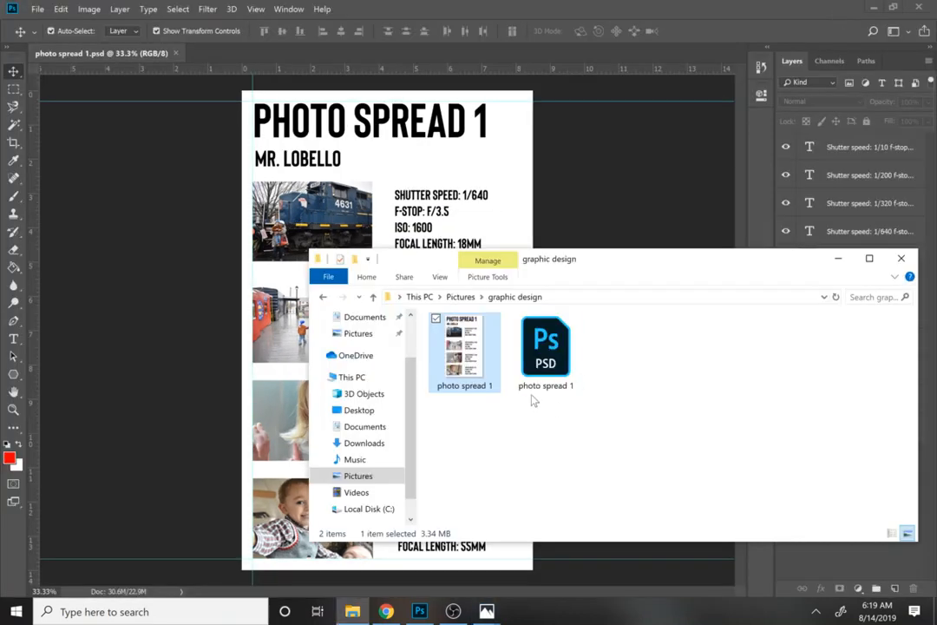
- Compare the Photoshop file with the JPEG once more, reopen the JPEG in Photos and close the viewer
{"action": "left_click", "coordinate": [549, 372]}
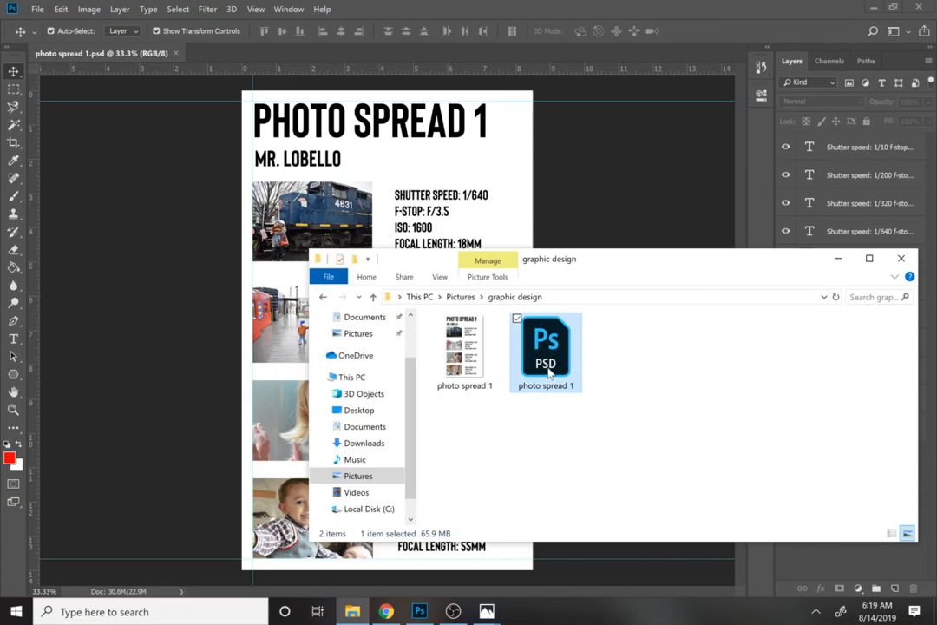
{"action": "left_click", "coordinate": [463, 334]}
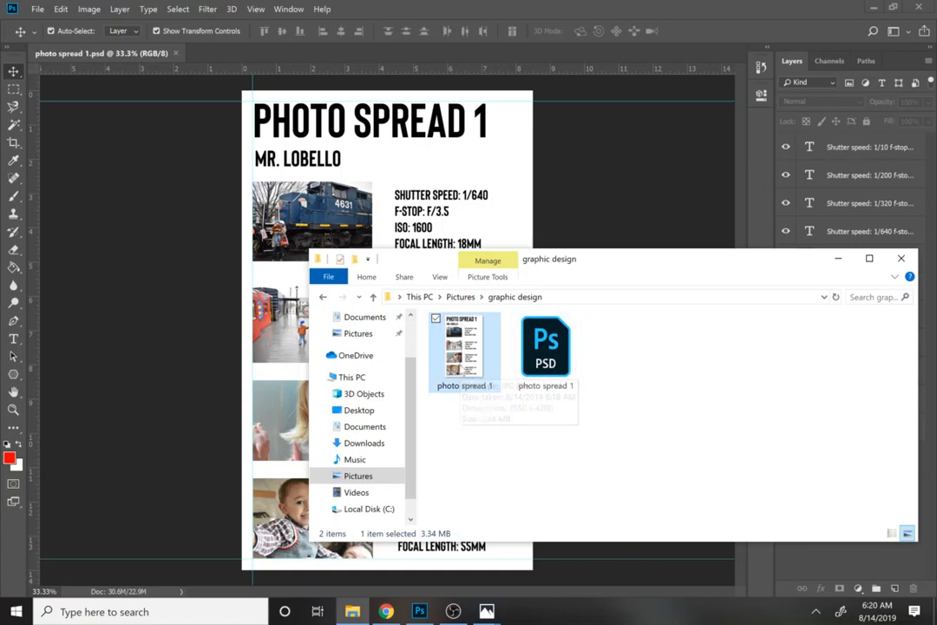
{"action": "left_click", "coordinate": [478, 433]}
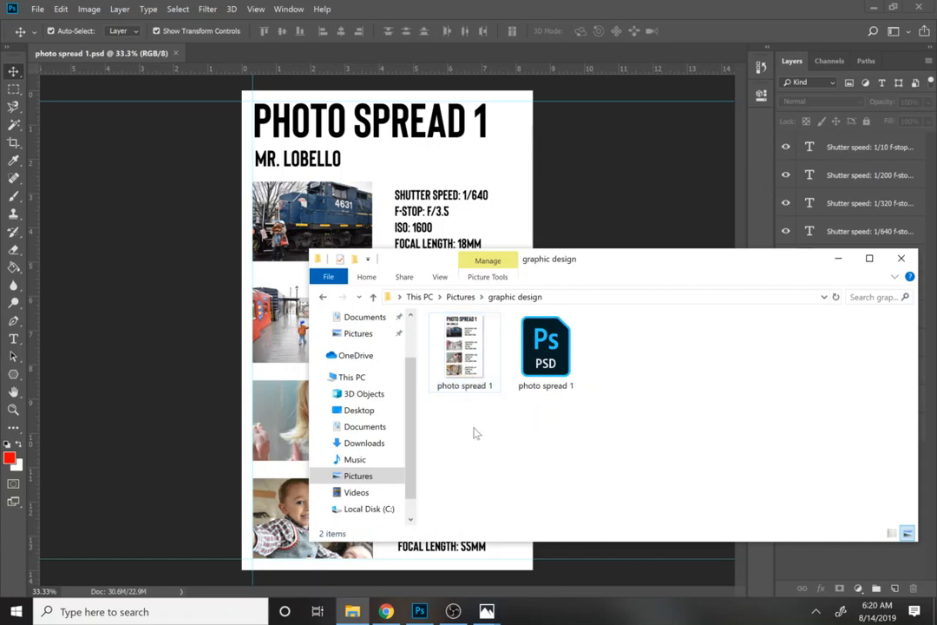
{"action": "left_click", "coordinate": [458, 379]}
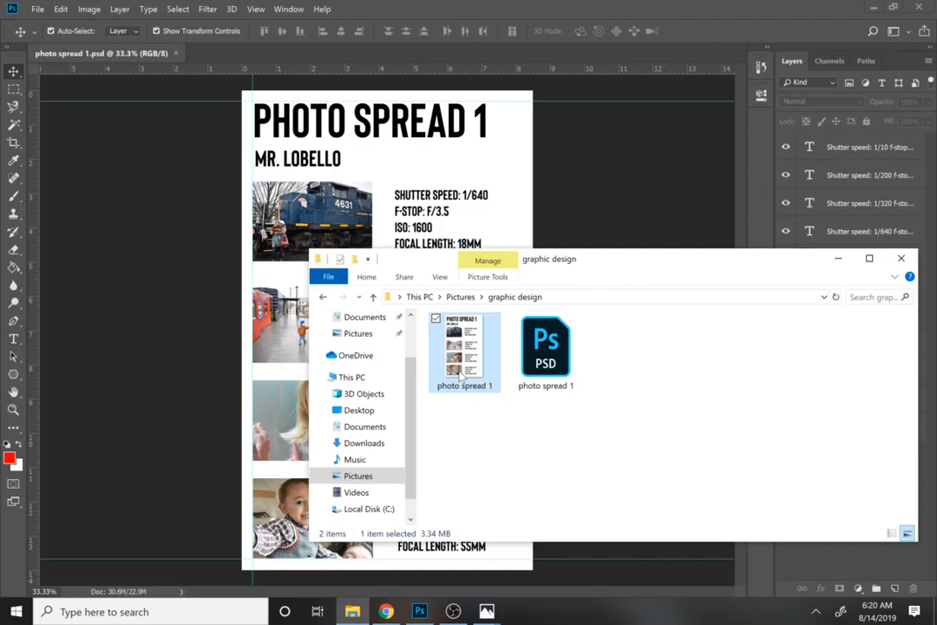
{"action": "double_click", "coordinate": [461, 355]}
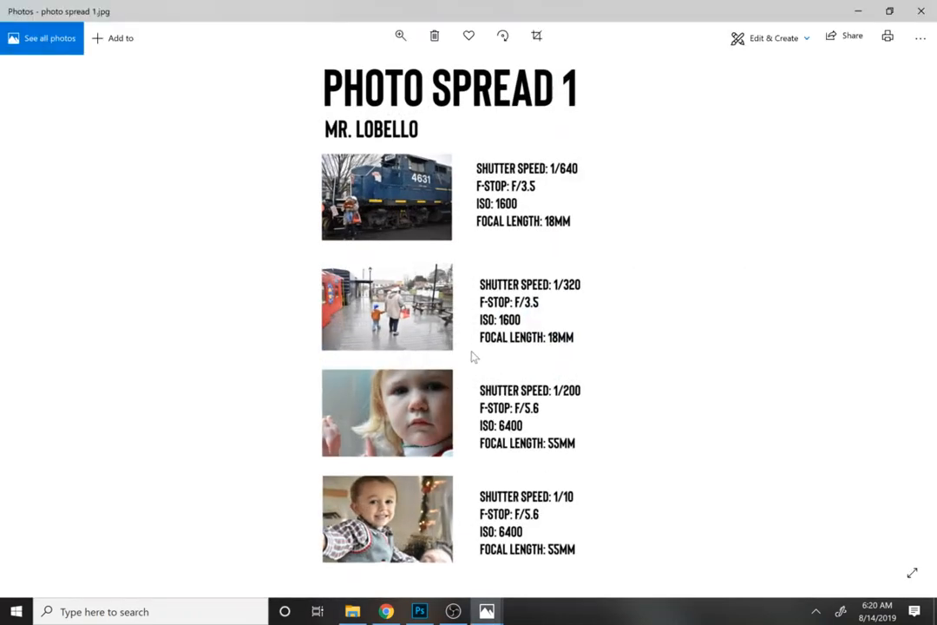
{"action": "left_click", "coordinate": [920, 7]}
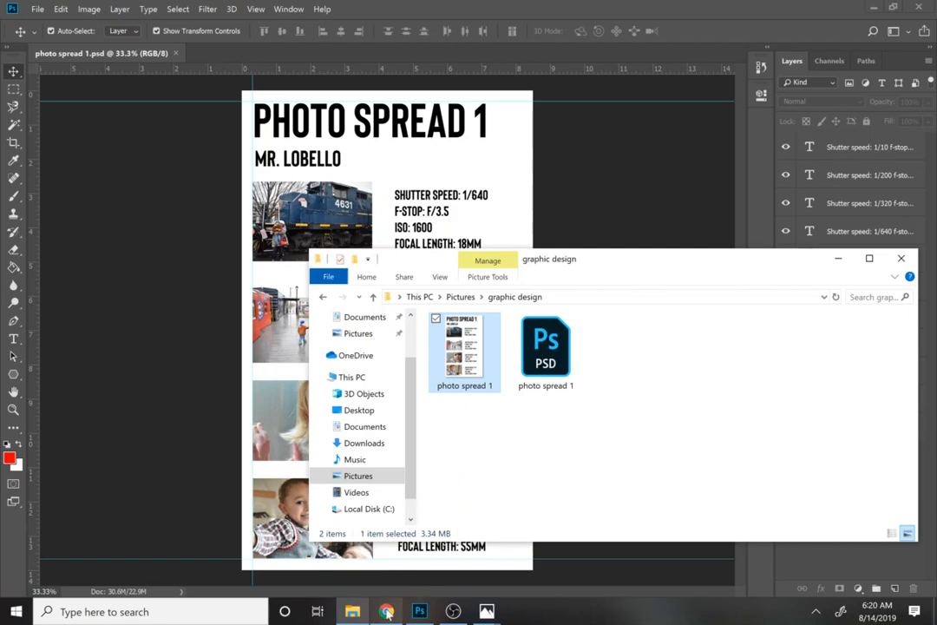
{"action": "left_click", "coordinate": [452, 611]}
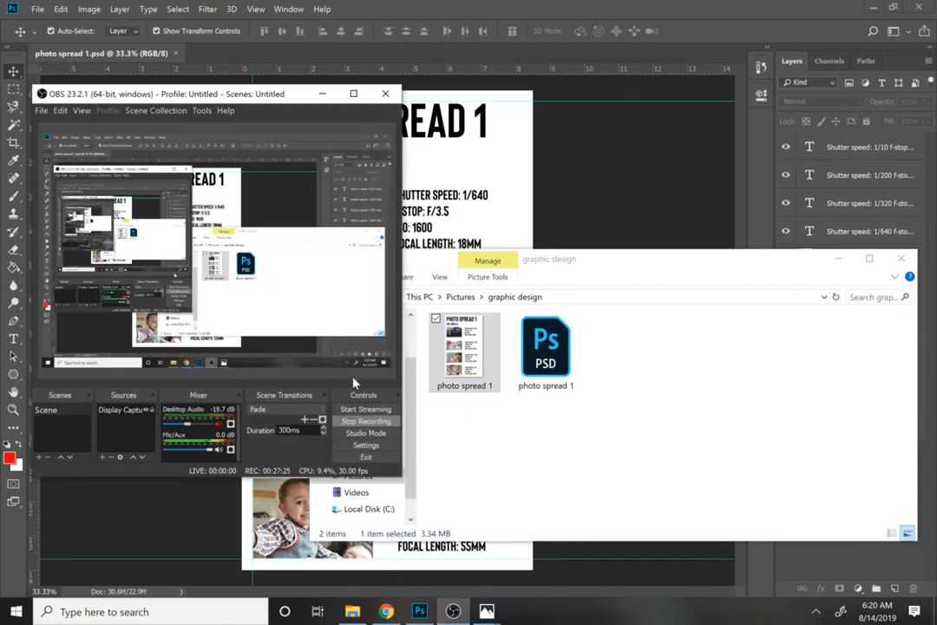